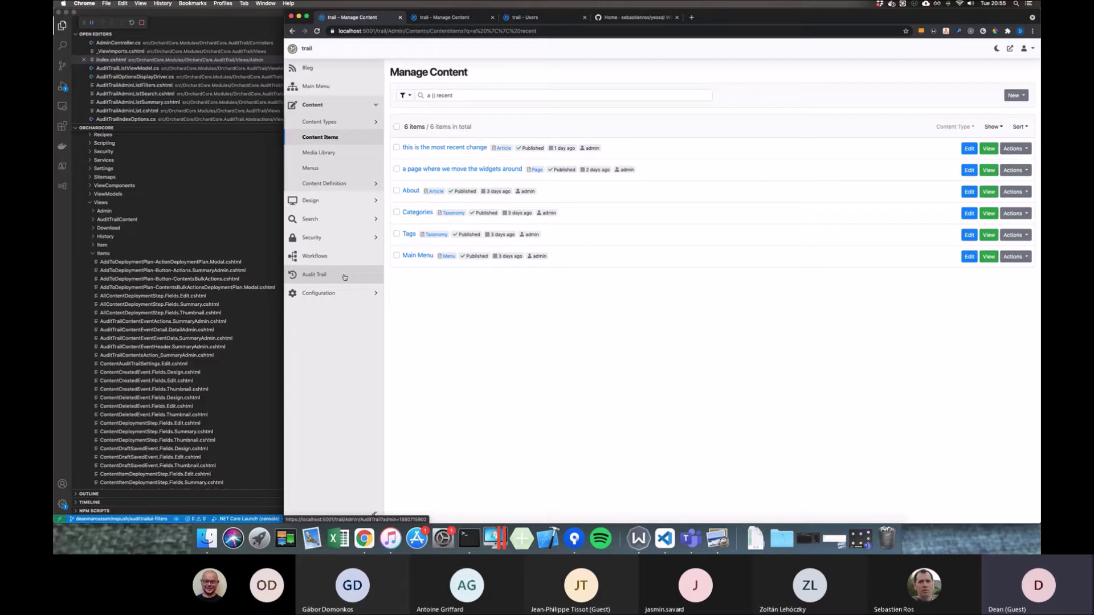
Step: Open the audit trail and try to filter its events by the Content category
click(344, 276)
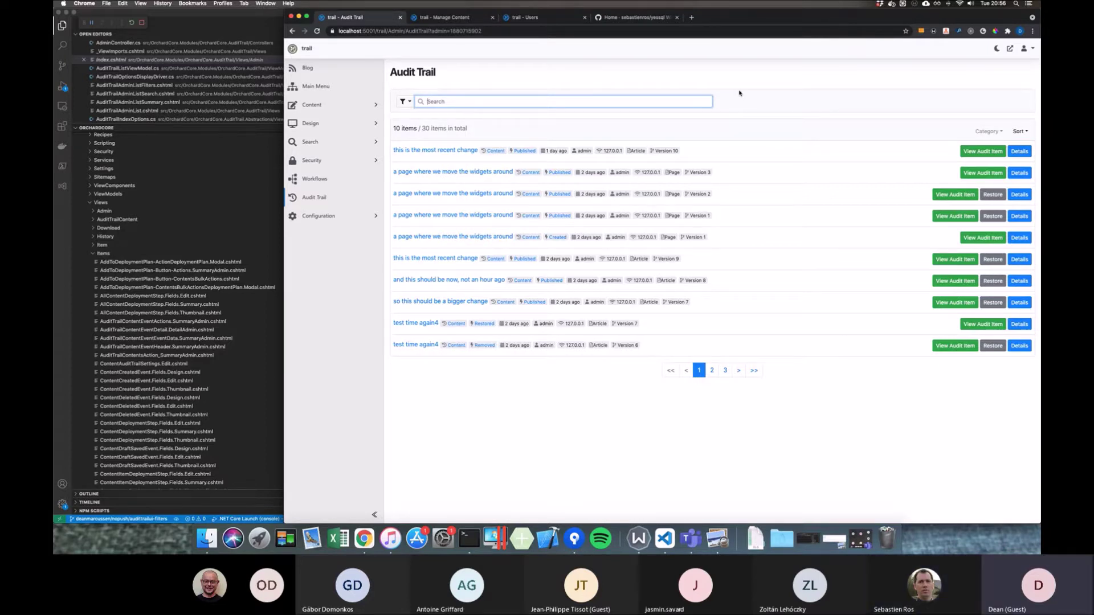
click(989, 131)
click(975, 192)
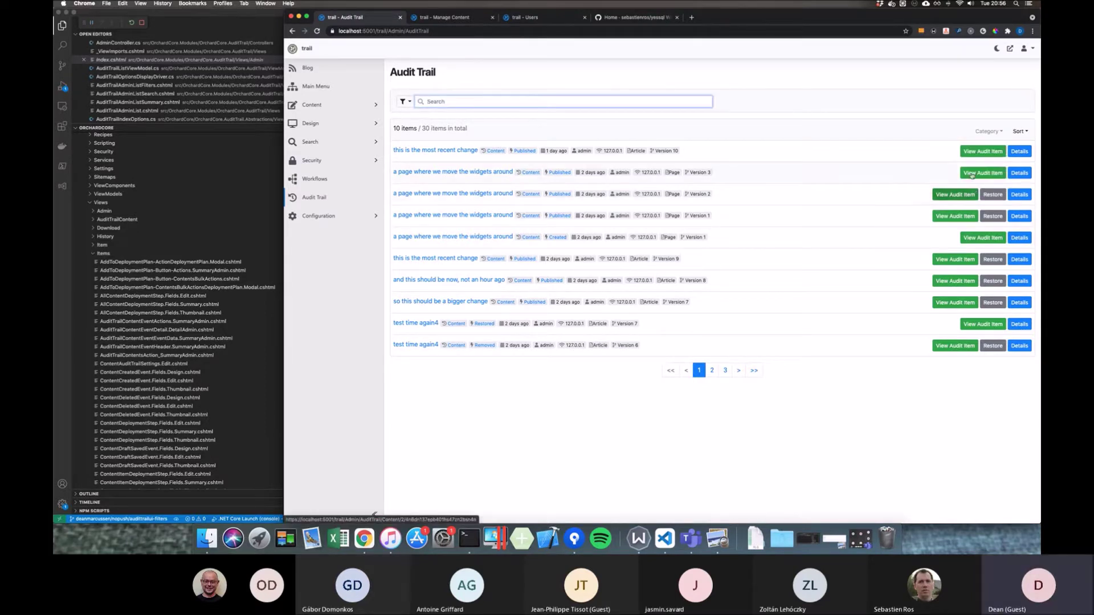
click(988, 131)
click(972, 191)
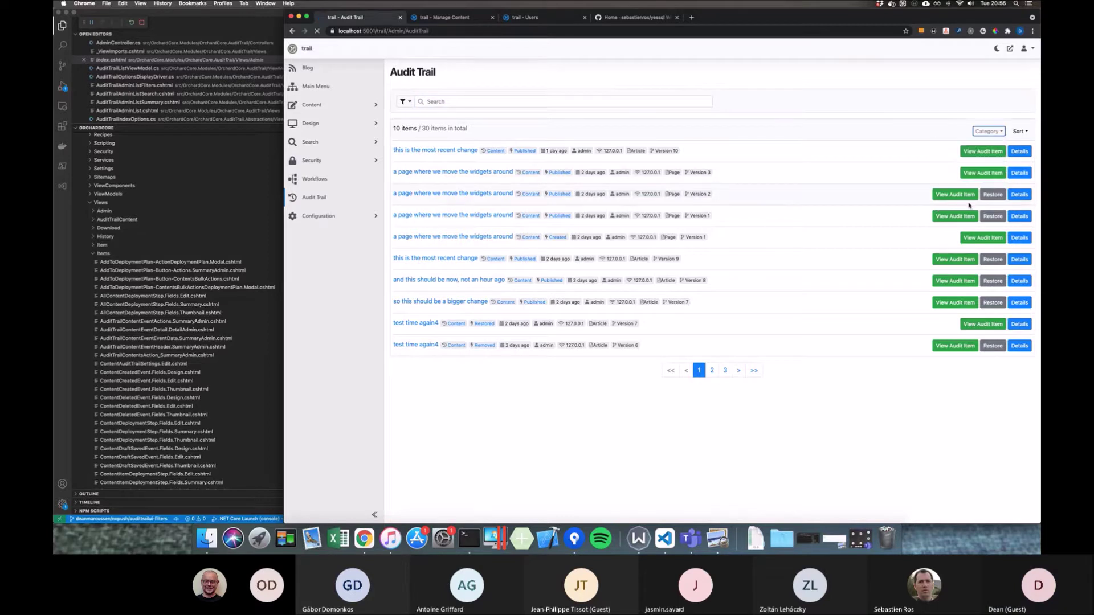
Step: Check the available category filters and sort the audit trail events by category
click(999, 131)
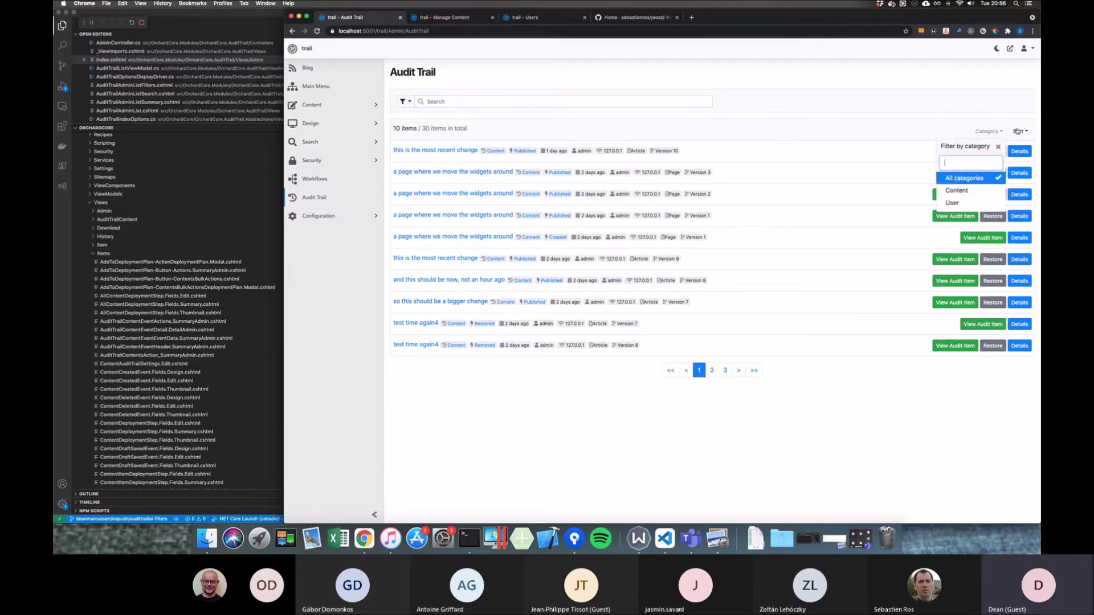
click(1019, 131)
click(994, 174)
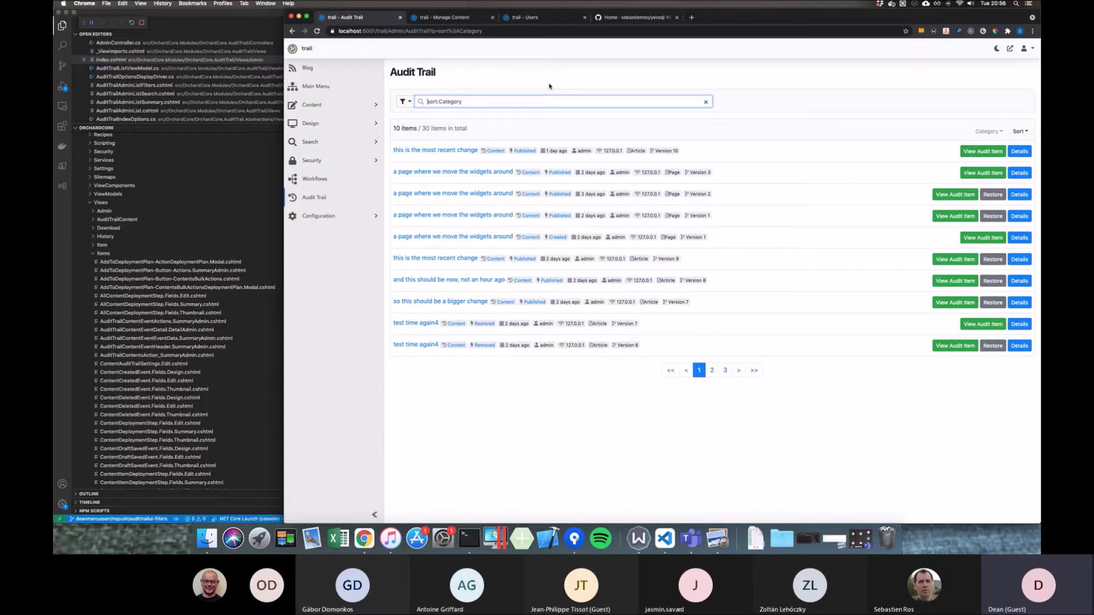
Step: Read the filter syntax help for the Category, Name and Date filters, and close it
click(406, 101)
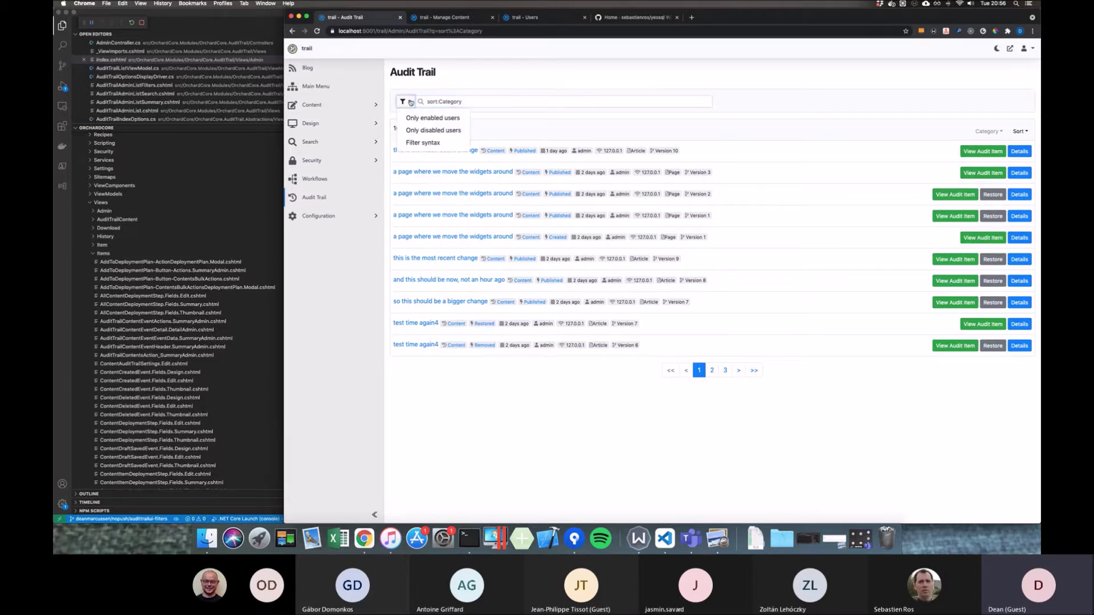
click(437, 143)
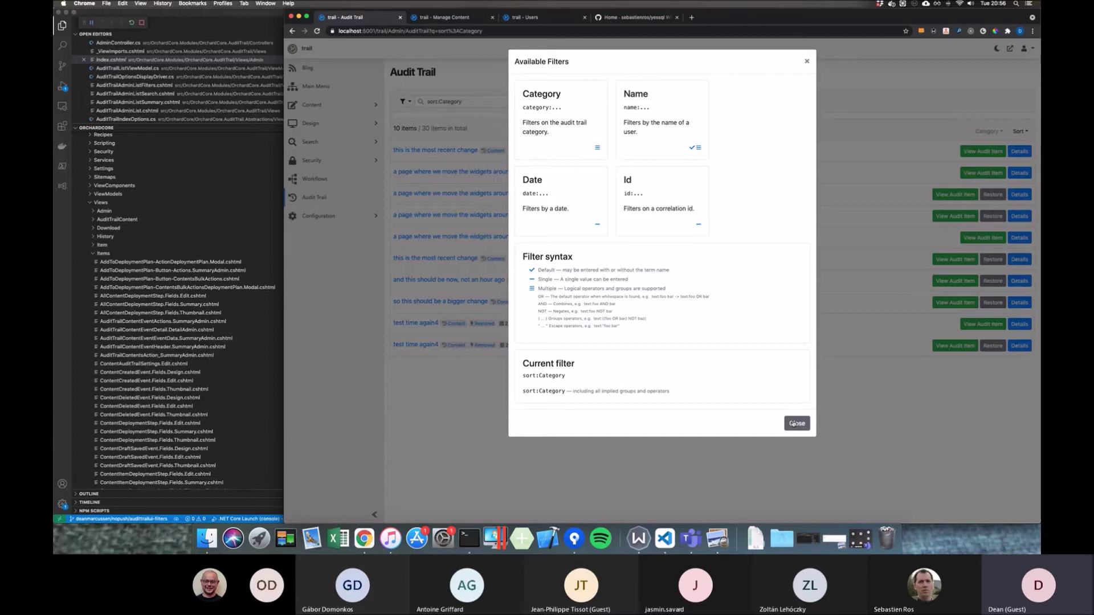
double_click(556, 94)
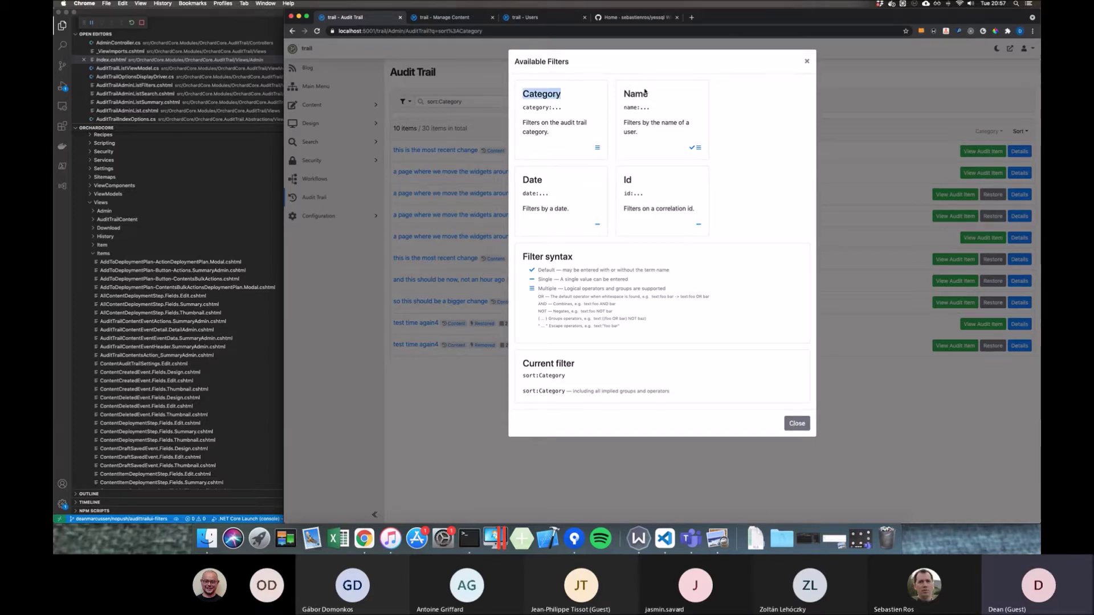
double_click(641, 95)
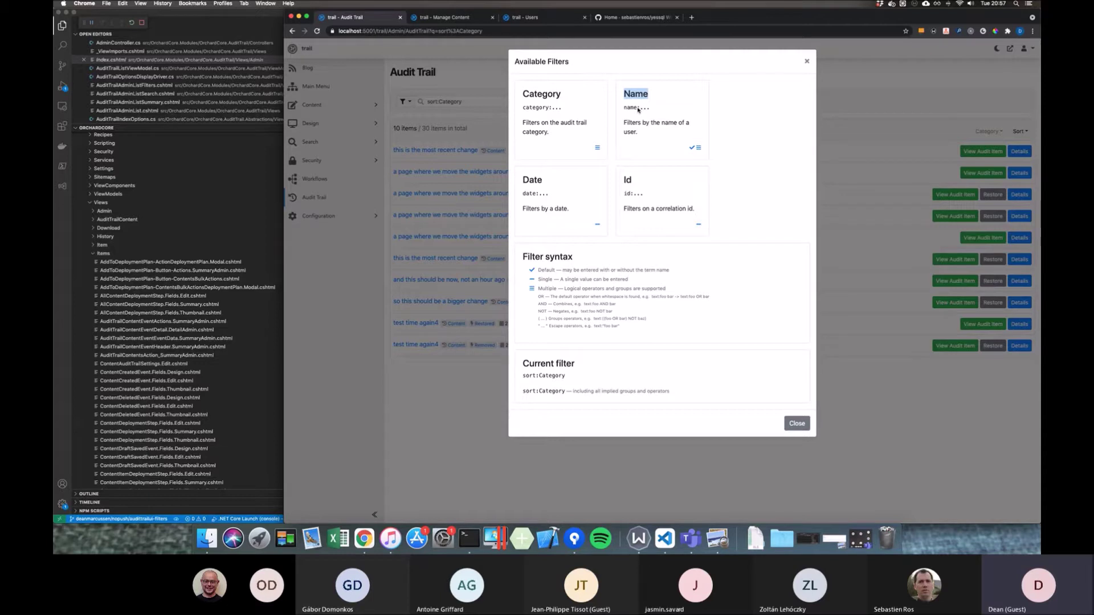
double_click(539, 183)
click(796, 424)
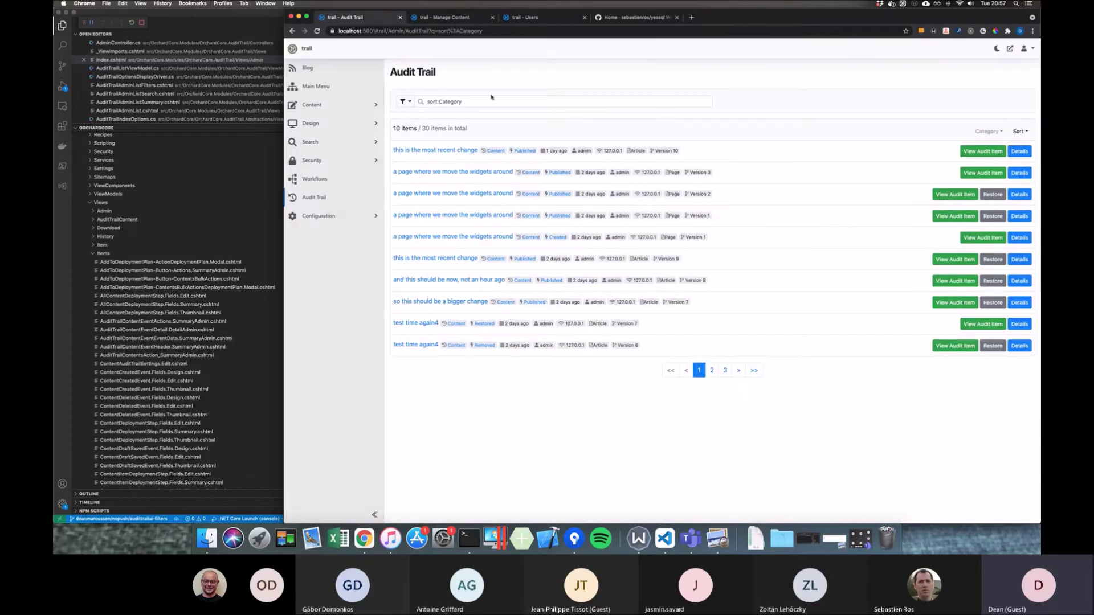
Step: Replace the audit trail search text with the date range filter date:10/10/2021..31/10/2021
click(424, 100)
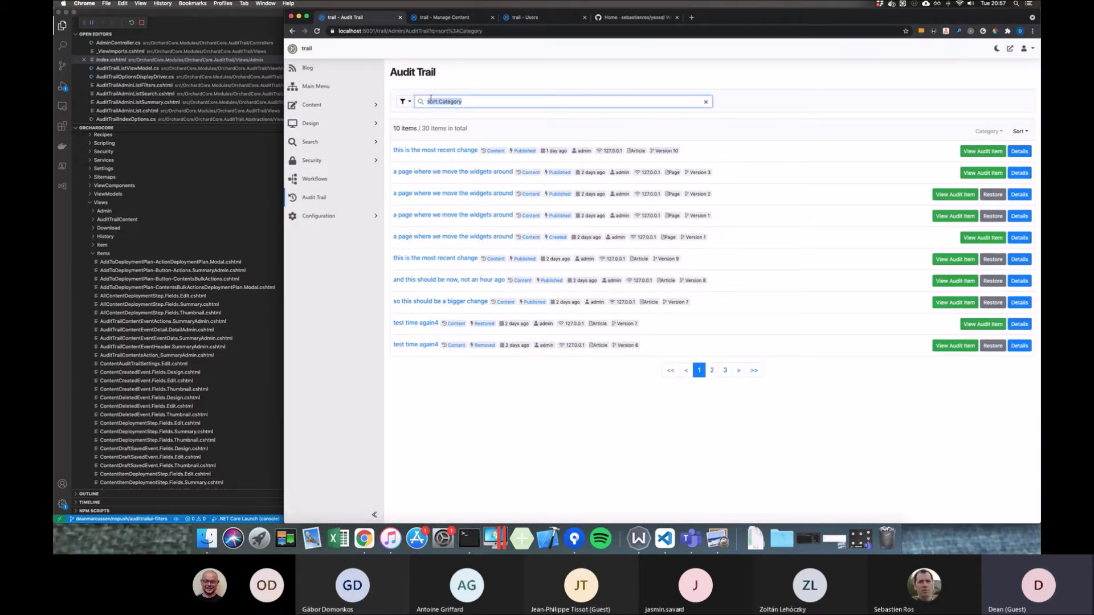
text(d)
text(ate:star)
key(BackSpace)
key(BackSpace)
key(BackSpace)
key(BackSpace)
key(BackSpace)
text(10/10/2021)
text(..31/10/2)
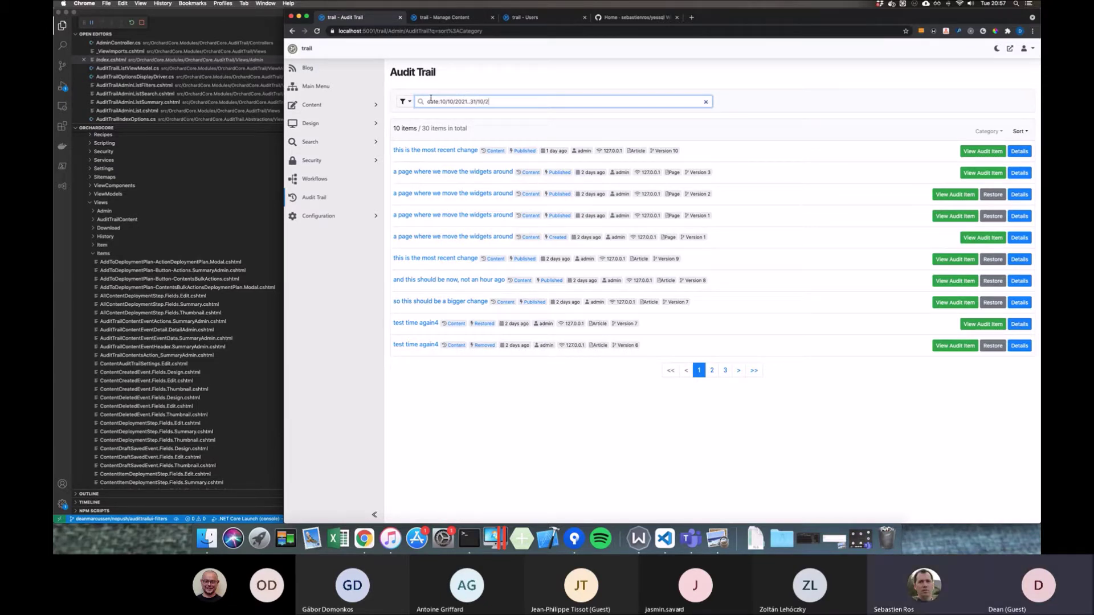
text(021)
Step: Rewrite the date filter in the search text as the open-ended range date:..10/10/2021
drag(467, 102, 514, 101)
key(BackSpace)
text(>)
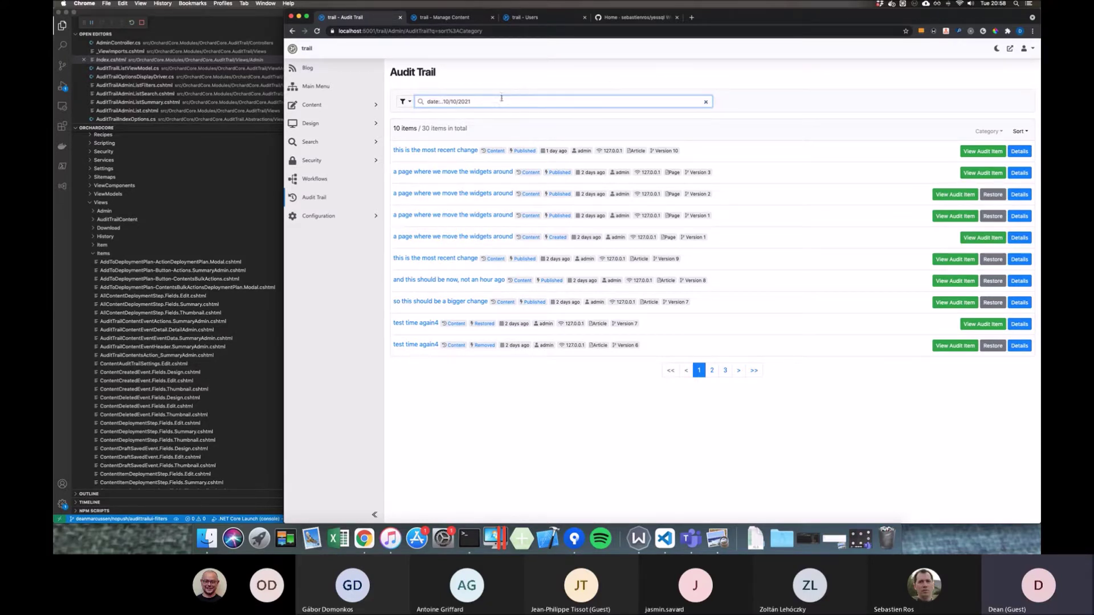
drag(460, 102, 430, 101)
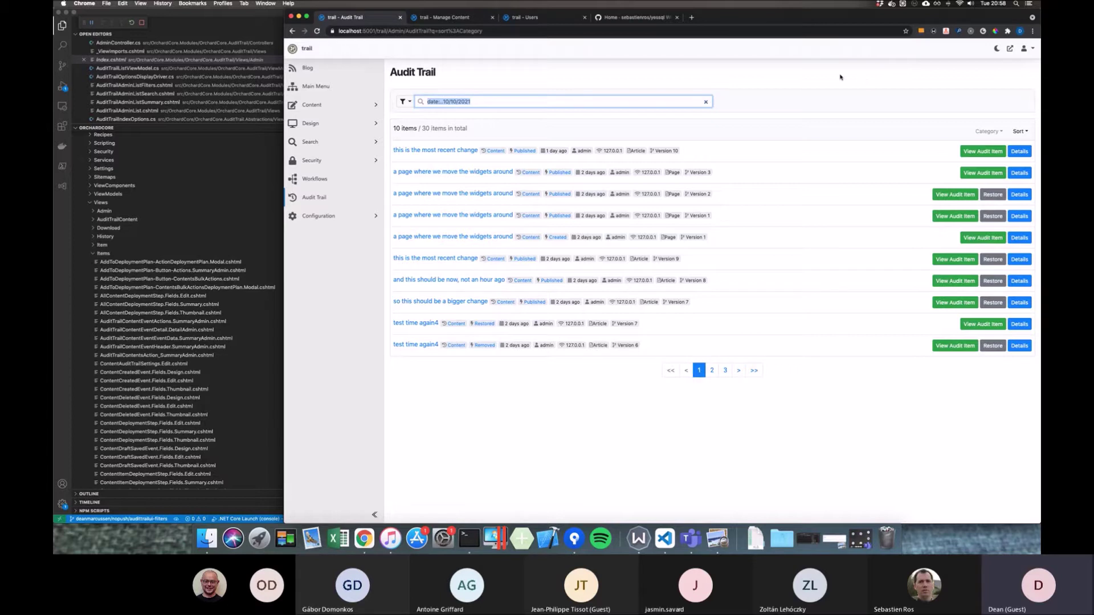
Step: Open the details of the Version 10 event for "this is the most recent change" and examine its new and old diffs
click(1017, 151)
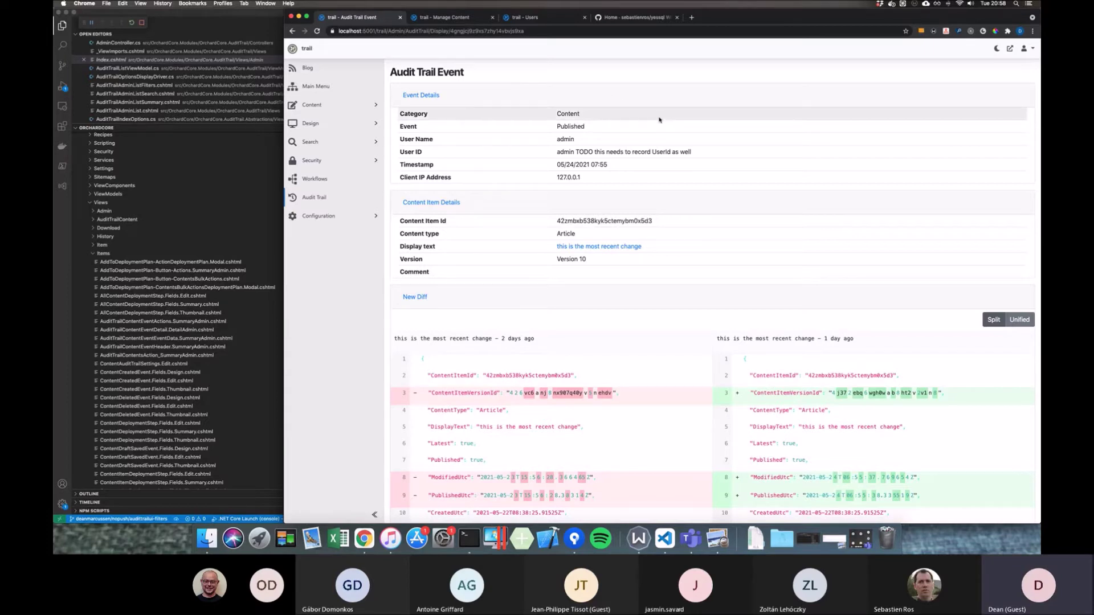
scroll(684, 121, down, 5)
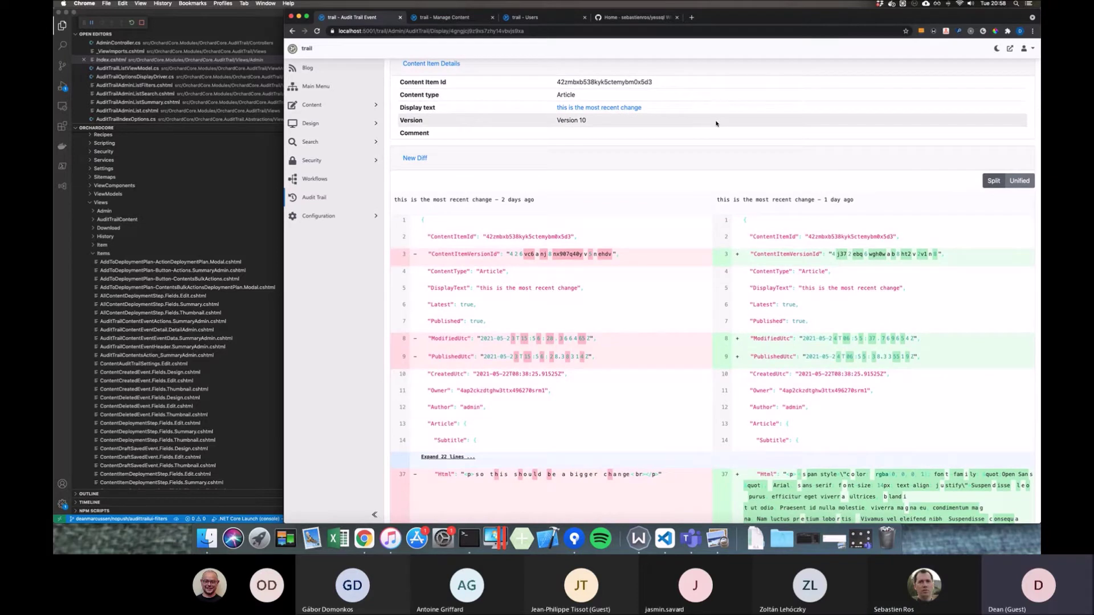
scroll(716, 124, down, 5)
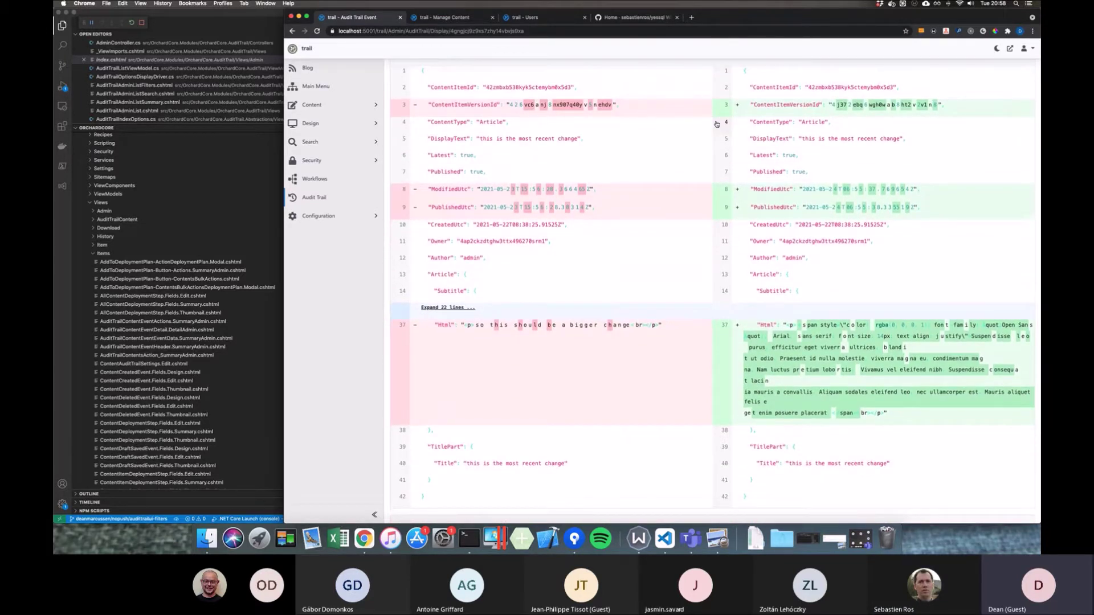
scroll(716, 124, up, 1)
scroll(717, 123, up, 1)
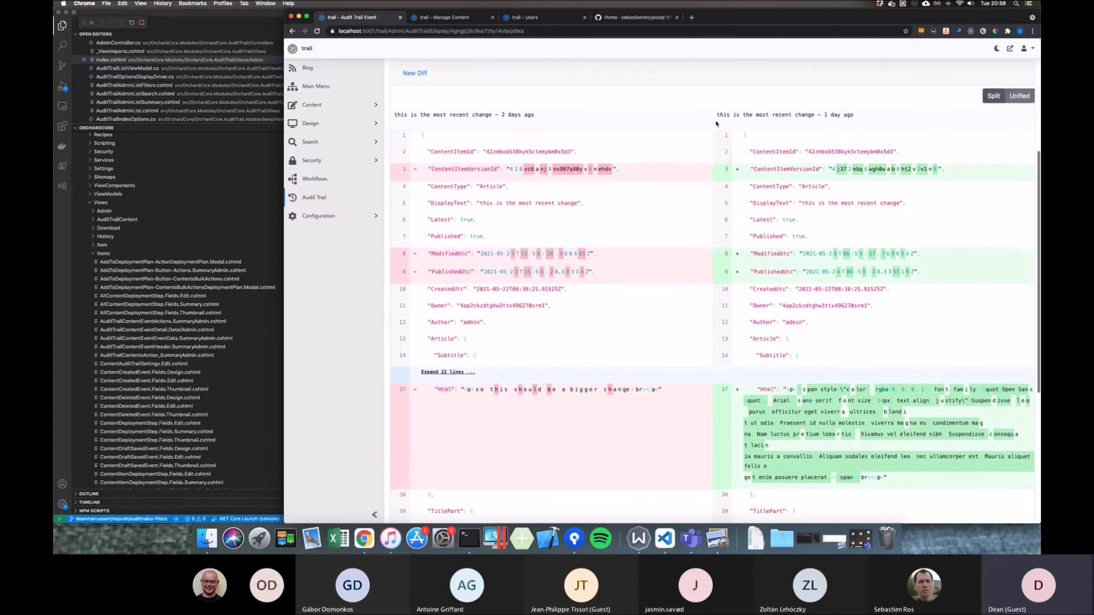
scroll(716, 124, down, 6)
scroll(730, 114, down, 3)
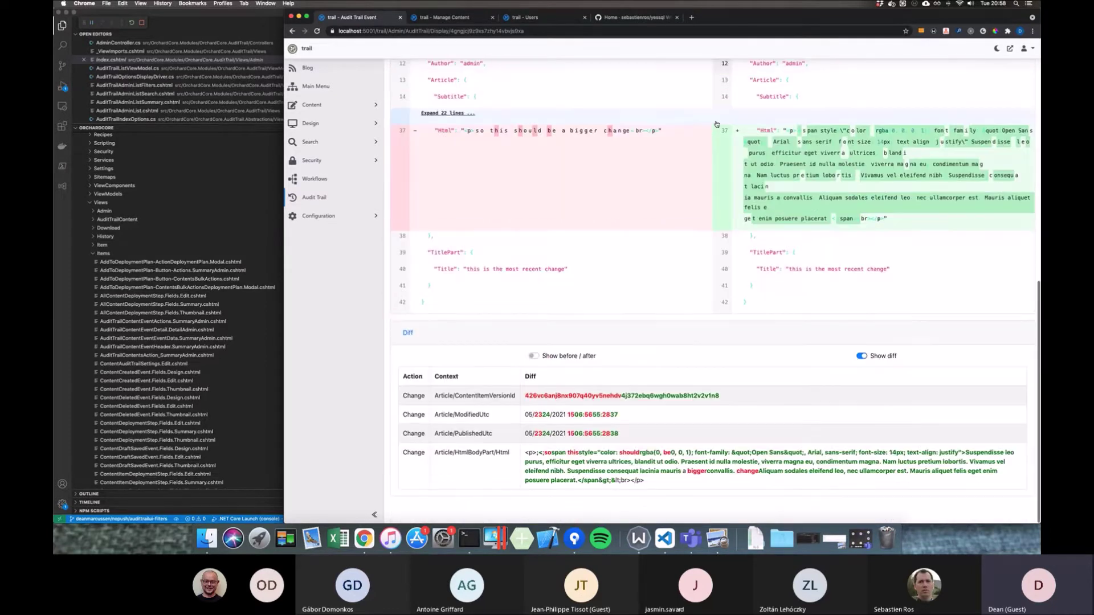
scroll(755, 104, up, 10)
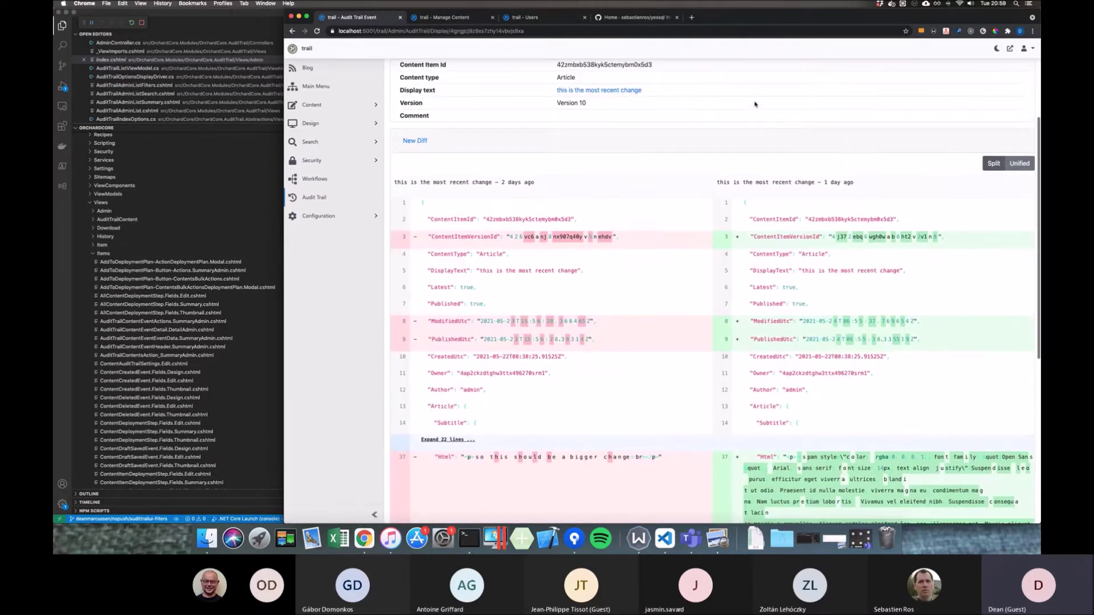
scroll(755, 105, down, 5)
scroll(755, 104, up, 4)
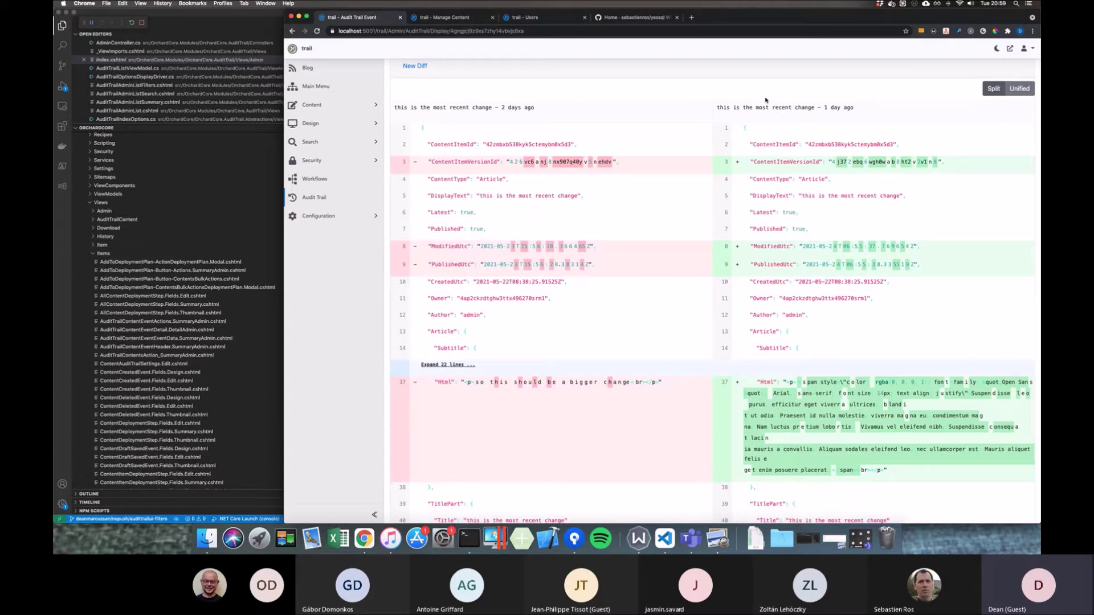
Step: Show the new diff in unified view, and reload the event page in dark mode
click(1017, 89)
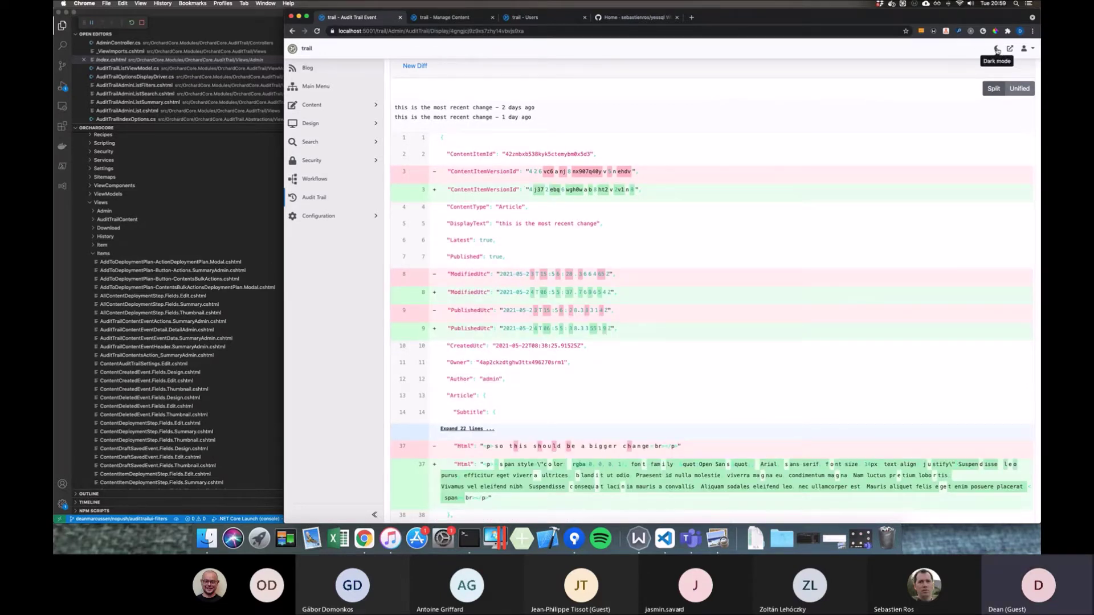
click(997, 50)
click(767, 32)
key(Return)
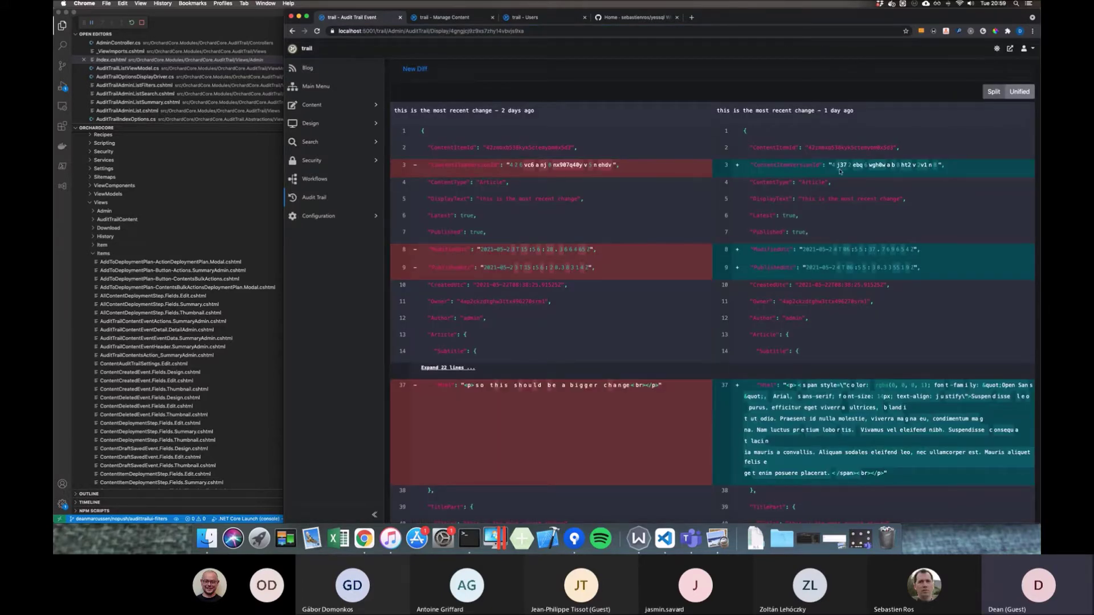
Step: Examine the split diff in dark mode and switch the admin back to light mode
scroll(840, 171, down, 3)
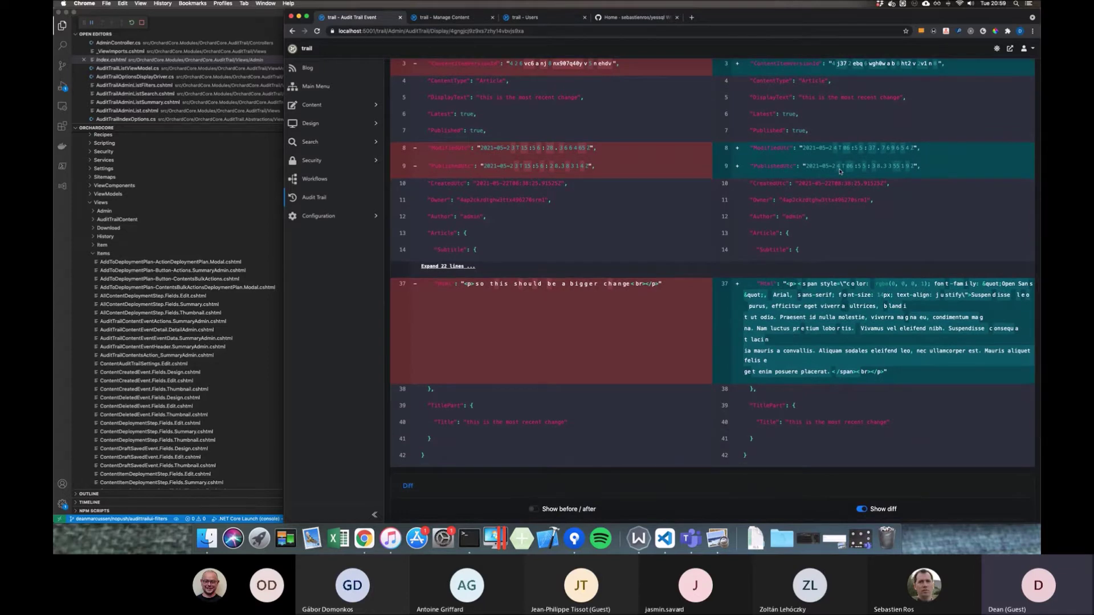
scroll(840, 171, up, 3)
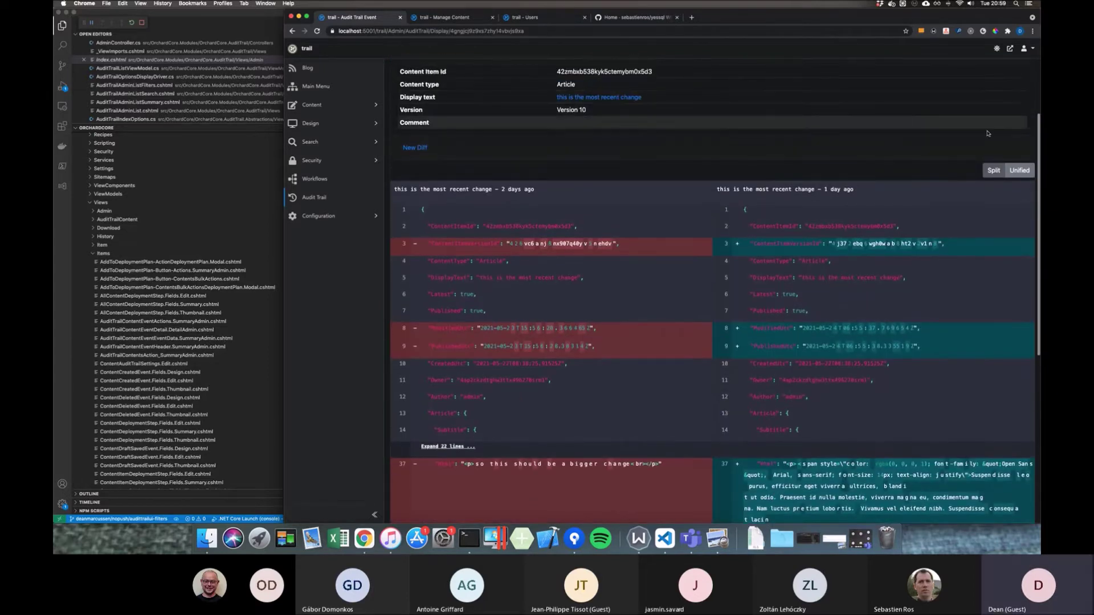
click(997, 49)
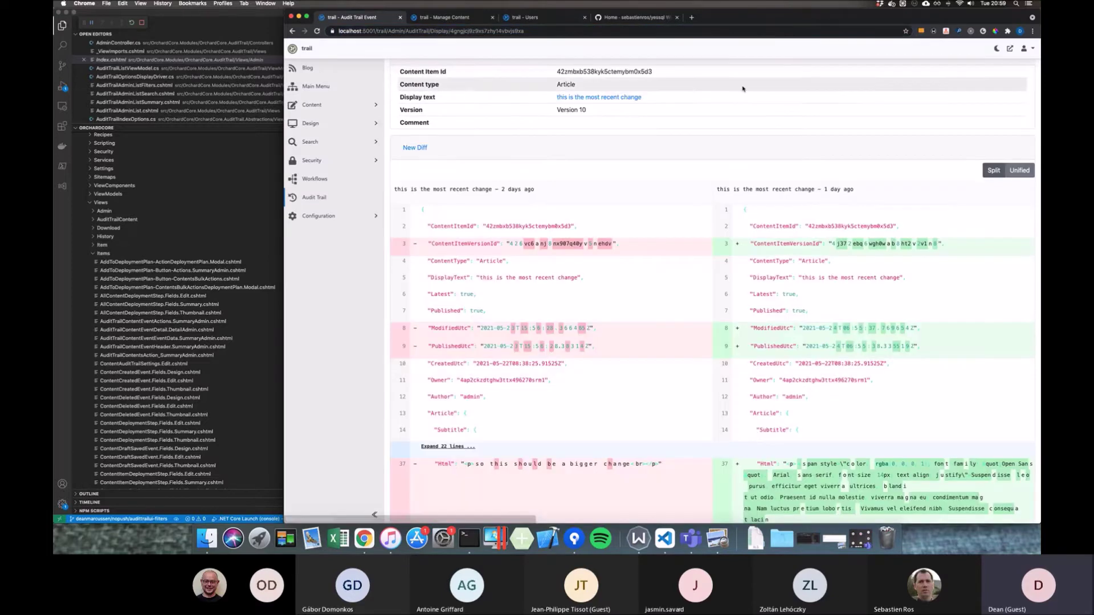
Step: Compare the new diff in split and unified views with the old diff, and return to the audit trail list
scroll(743, 89, down, 6)
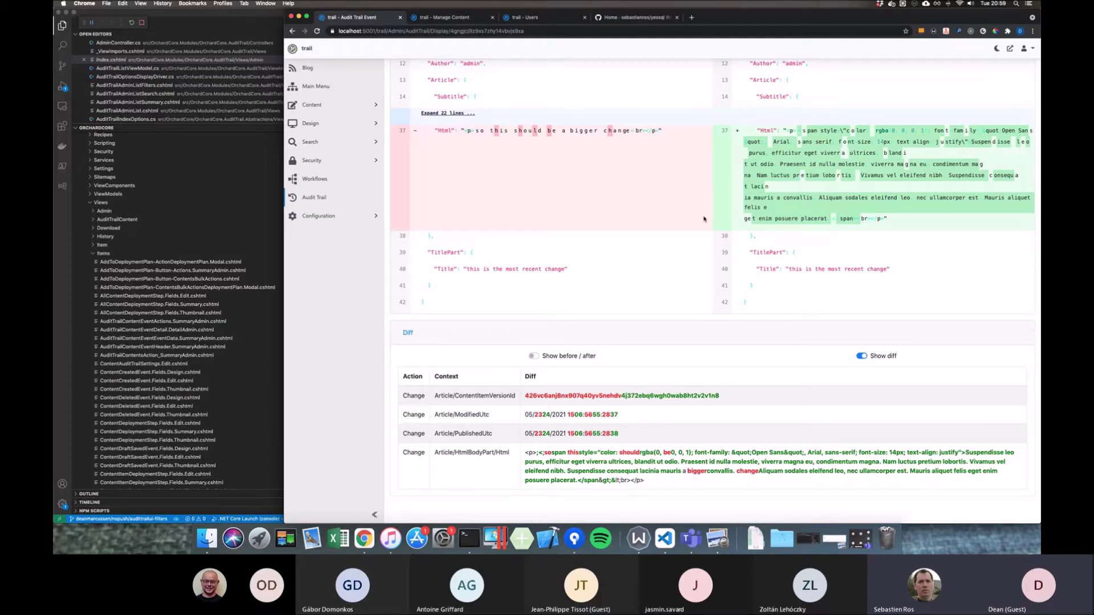
scroll(712, 262, up, 4)
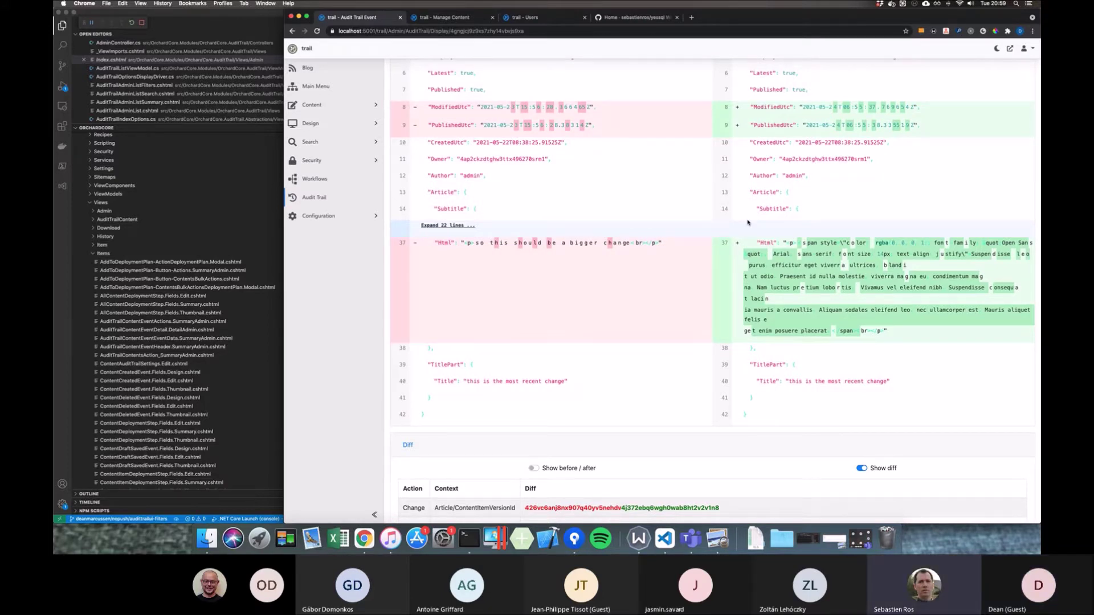
scroll(746, 224, up, 5)
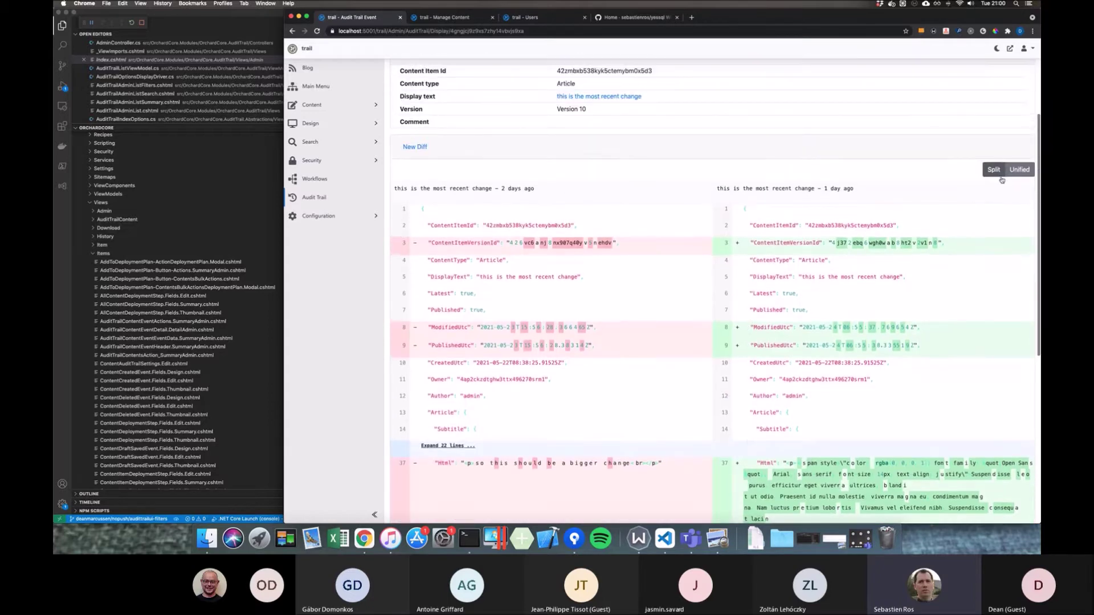
click(1019, 169)
scroll(795, 194, down, 1)
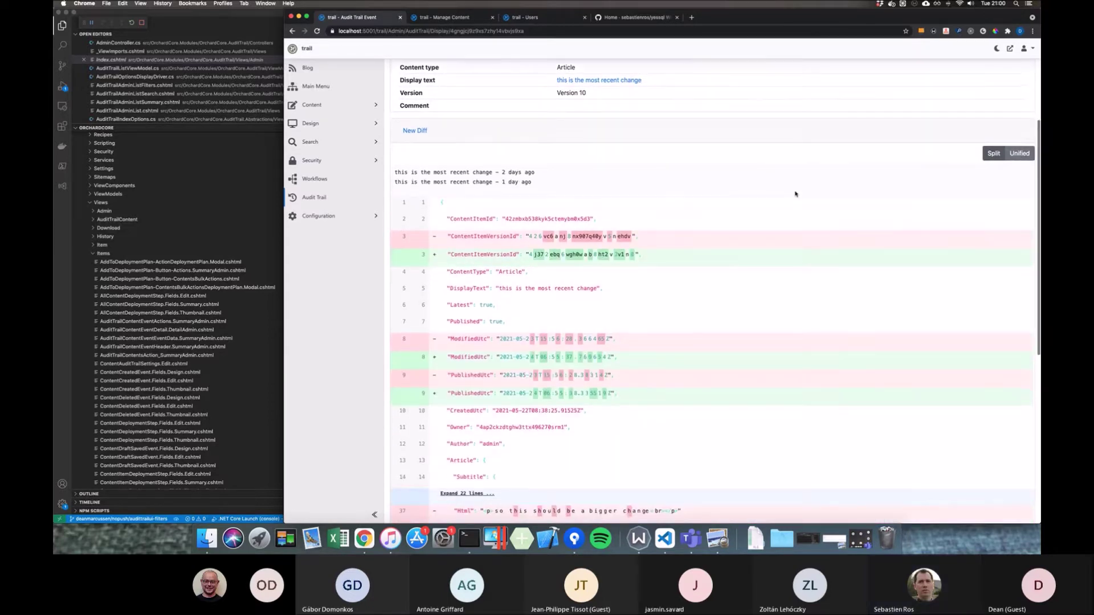
scroll(796, 194, down, 7)
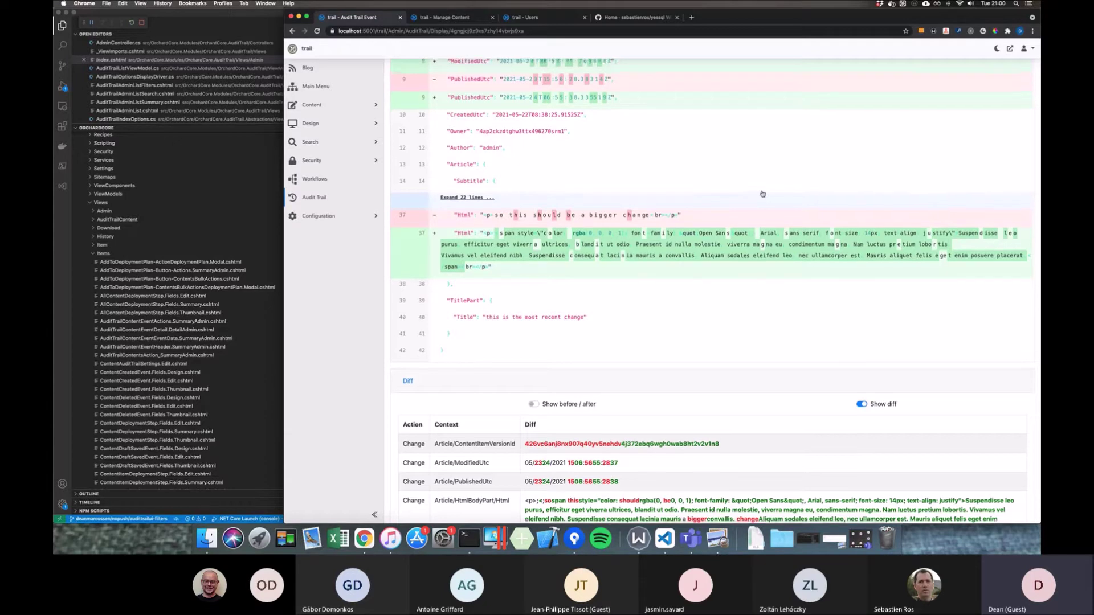
scroll(762, 194, up, 2)
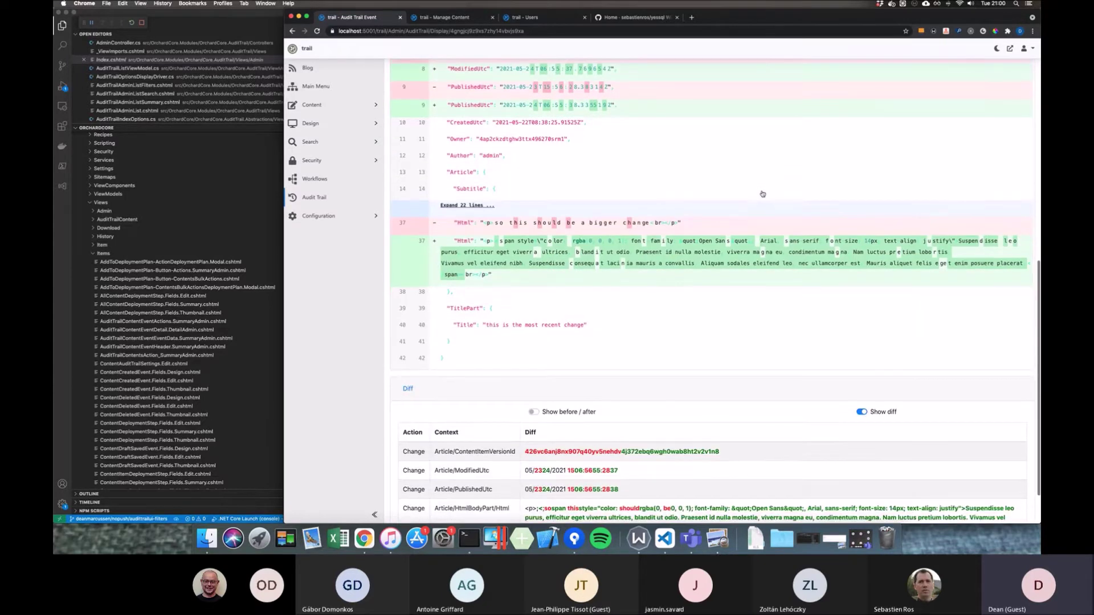
scroll(763, 193, down, 3)
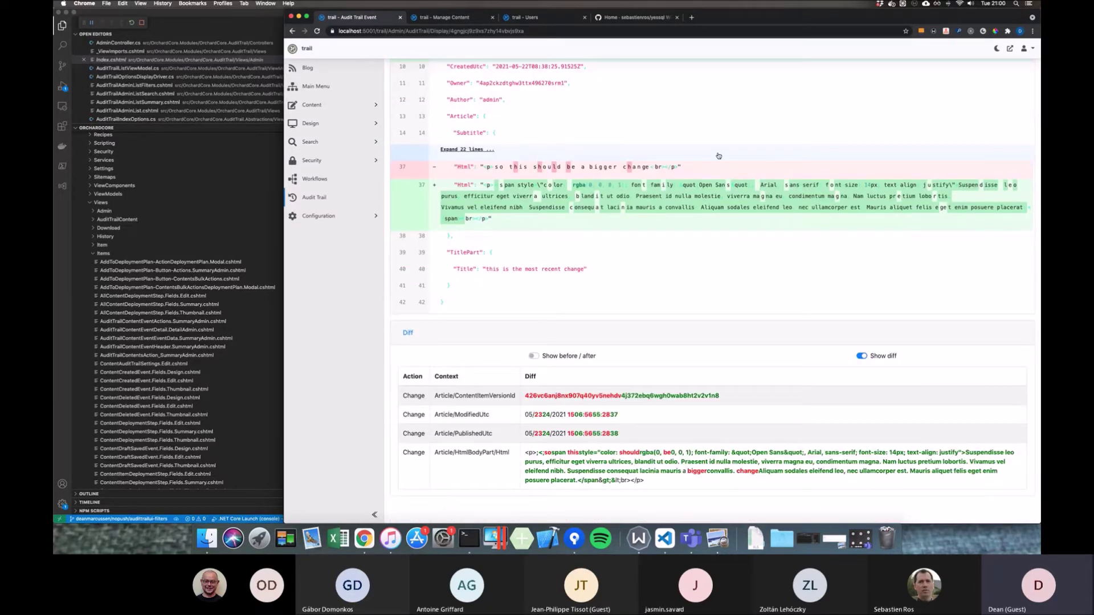
scroll(718, 152, up, 10)
scroll(718, 155, up, 4)
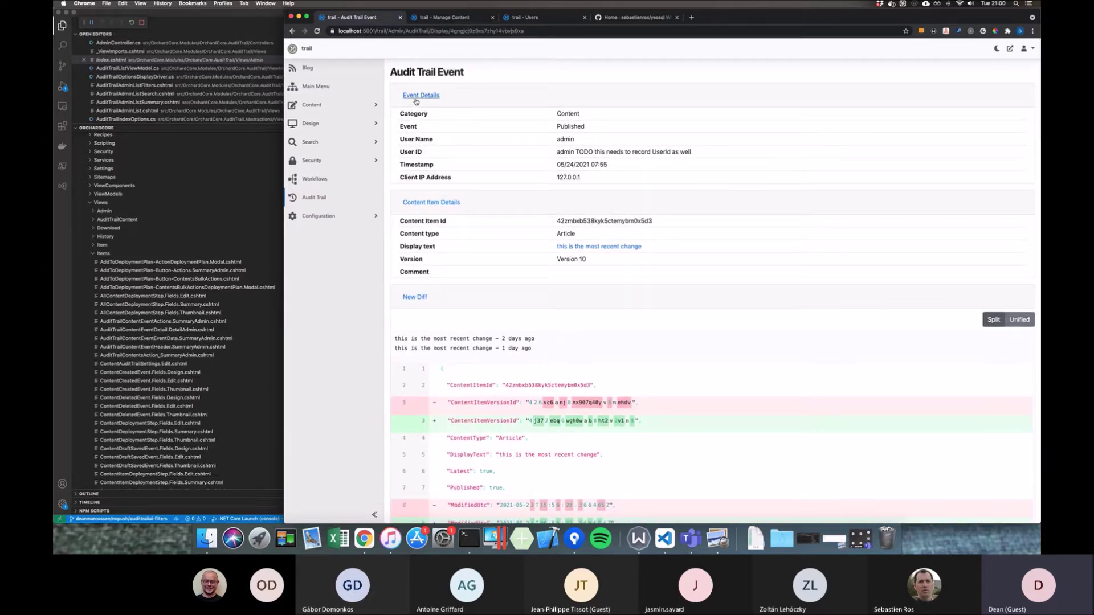
click(365, 203)
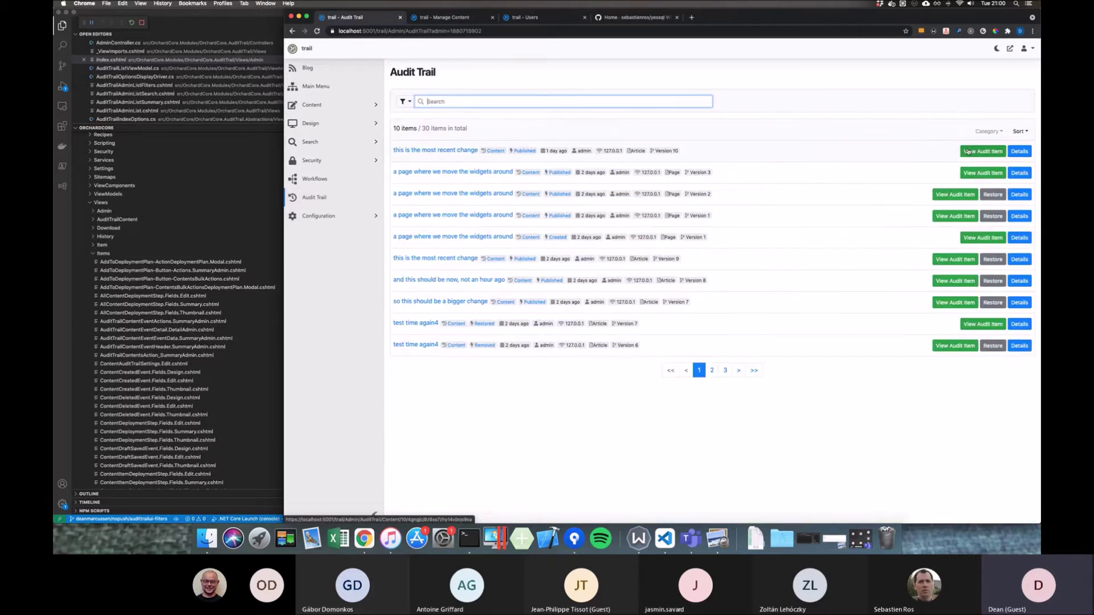
Step: View the audit item of the Version 10 "this is the most recent change" event in a separate tab, and return to the audit trail list
right_click(971, 154)
click(963, 157)
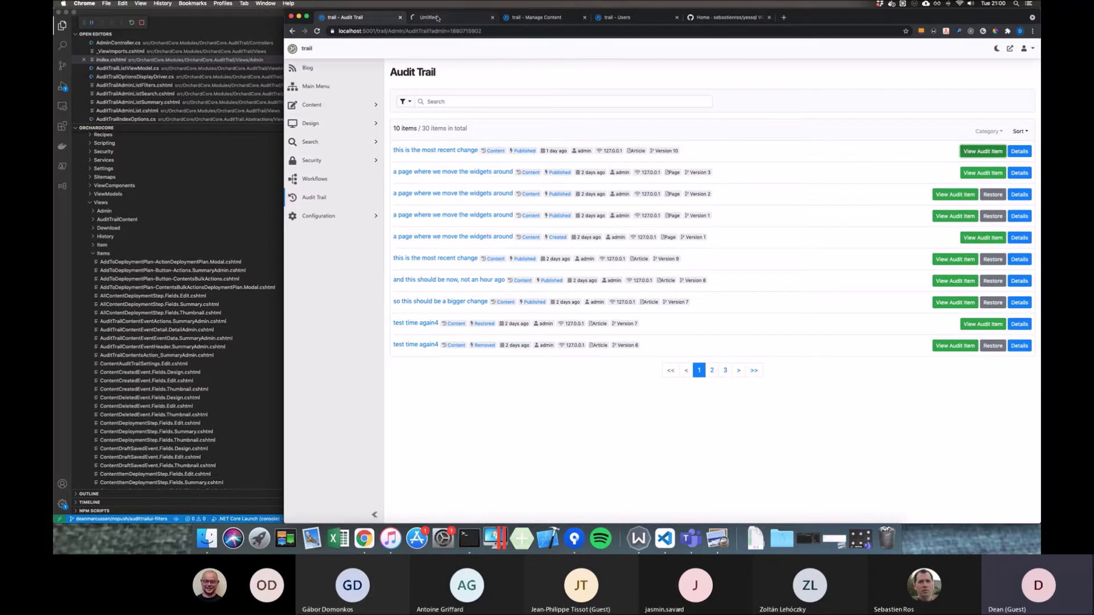
click(444, 18)
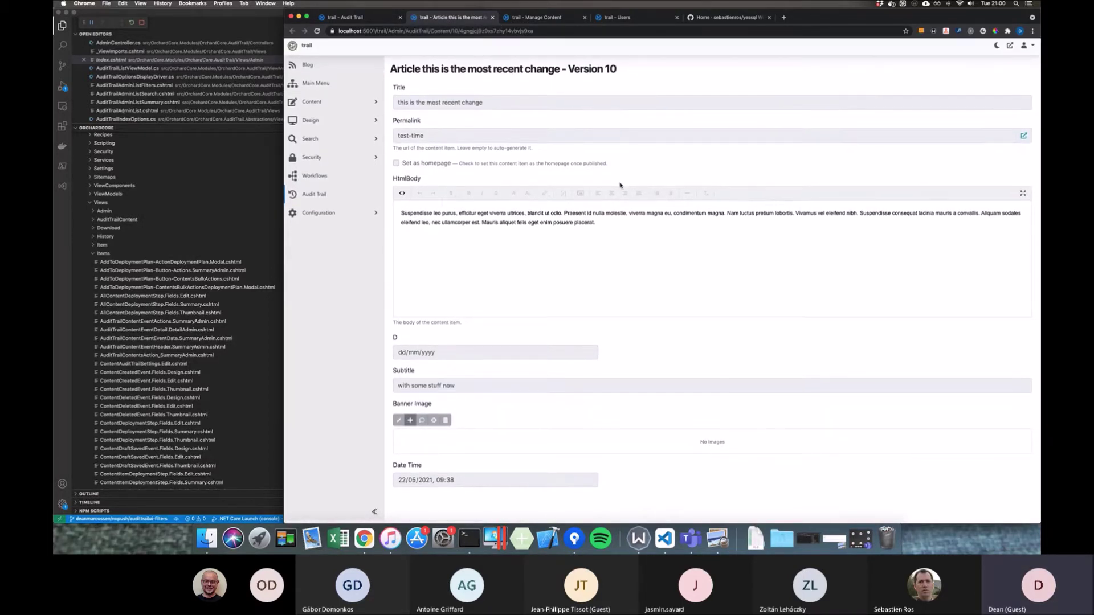
click(392, 19)
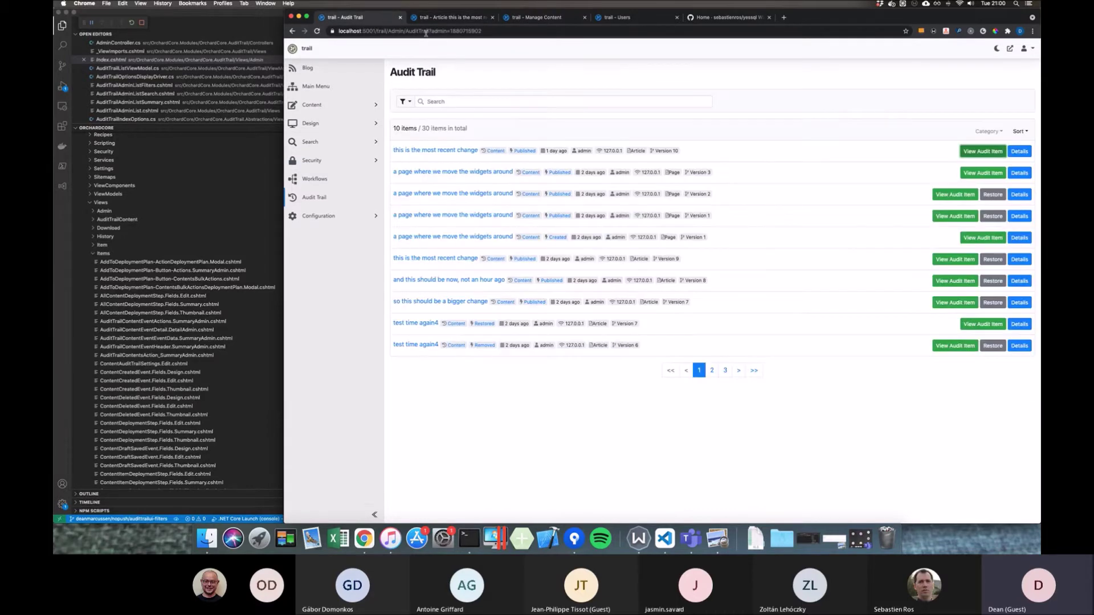
Step: Open the details of the Version 10 "this is the most recent change" event, review its new diff, and return to the audit trail list
click(1020, 152)
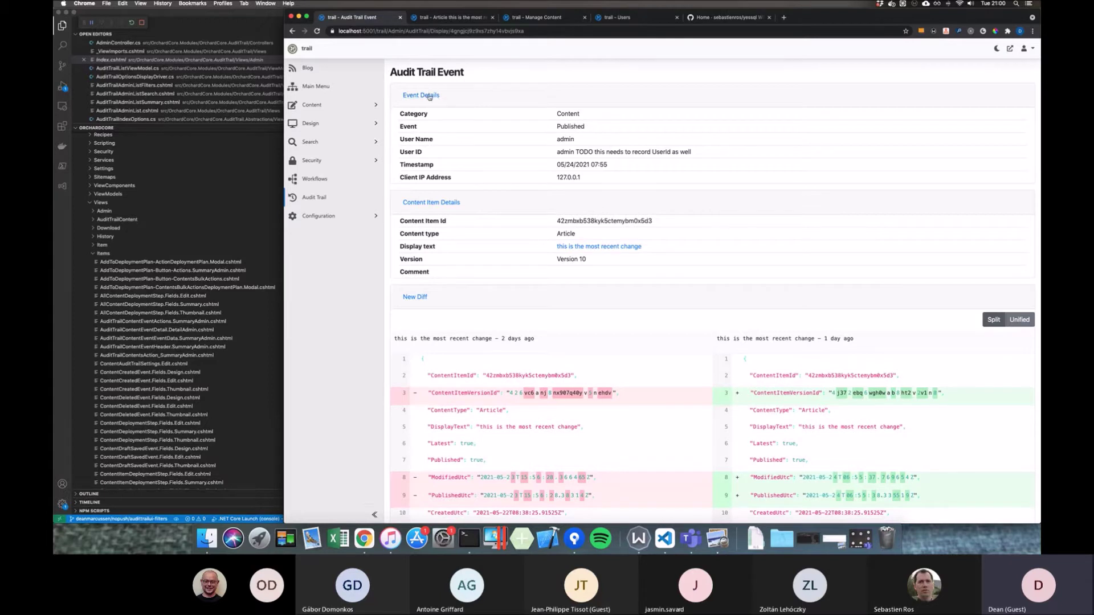
click(1019, 320)
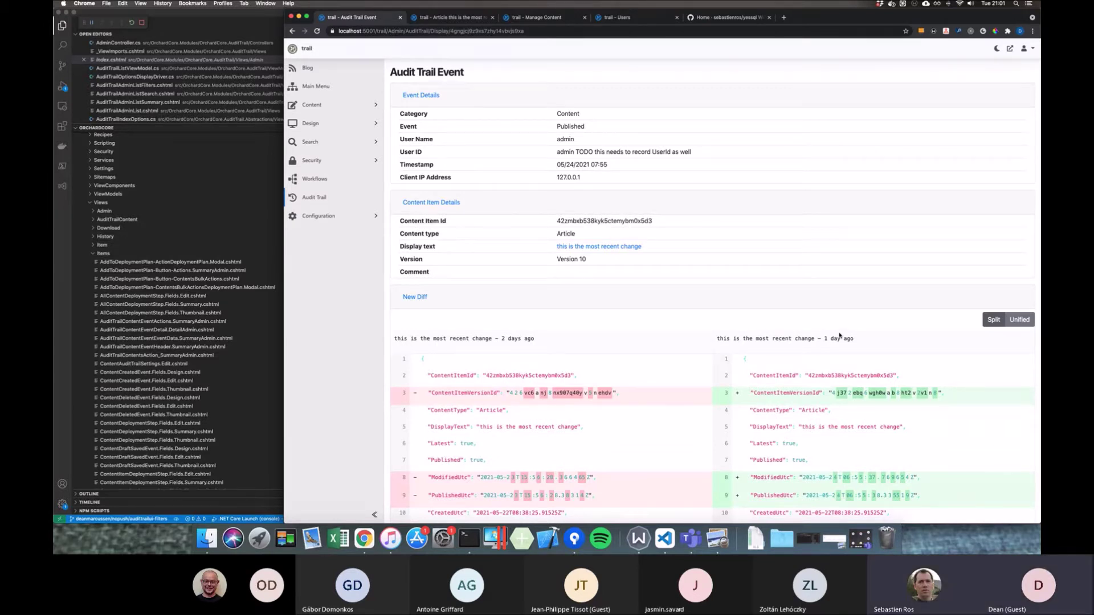
scroll(839, 336, down, 1)
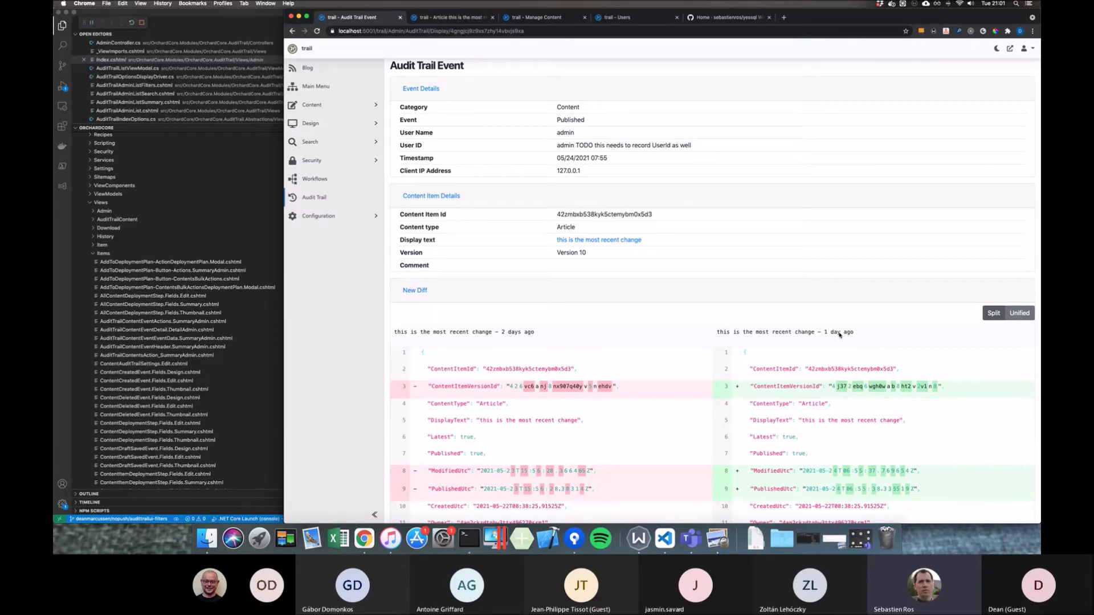
scroll(839, 335, down, 10)
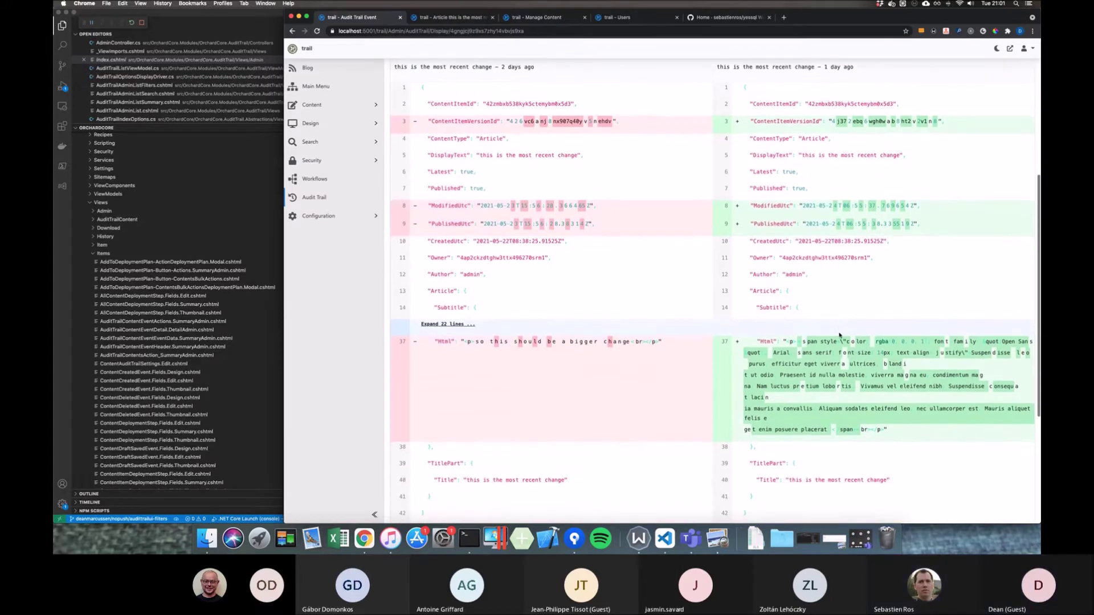
scroll(931, 232, up, 6)
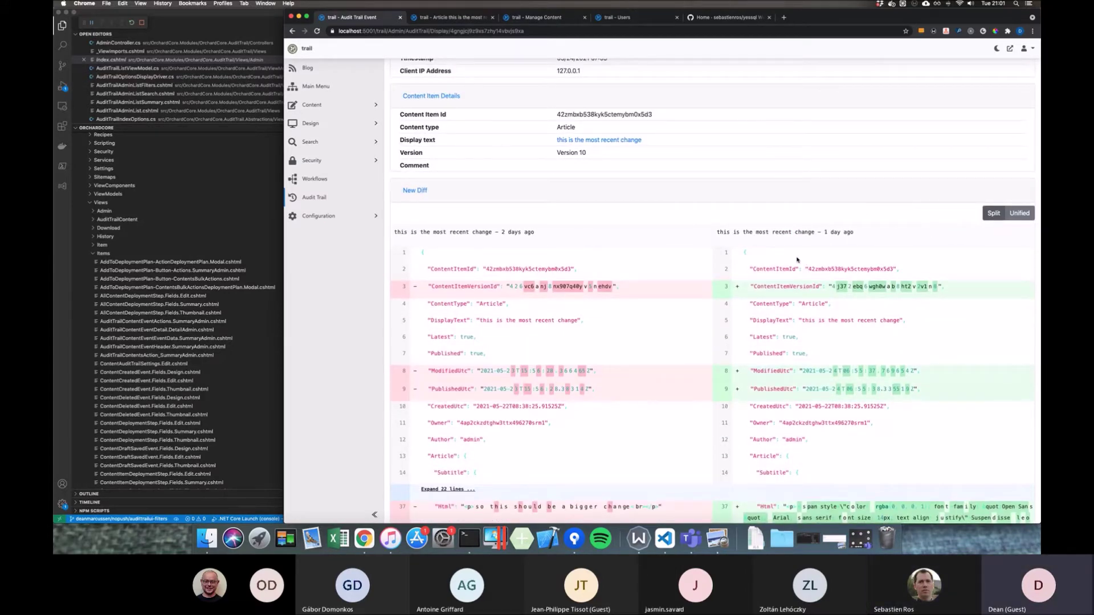
click(339, 196)
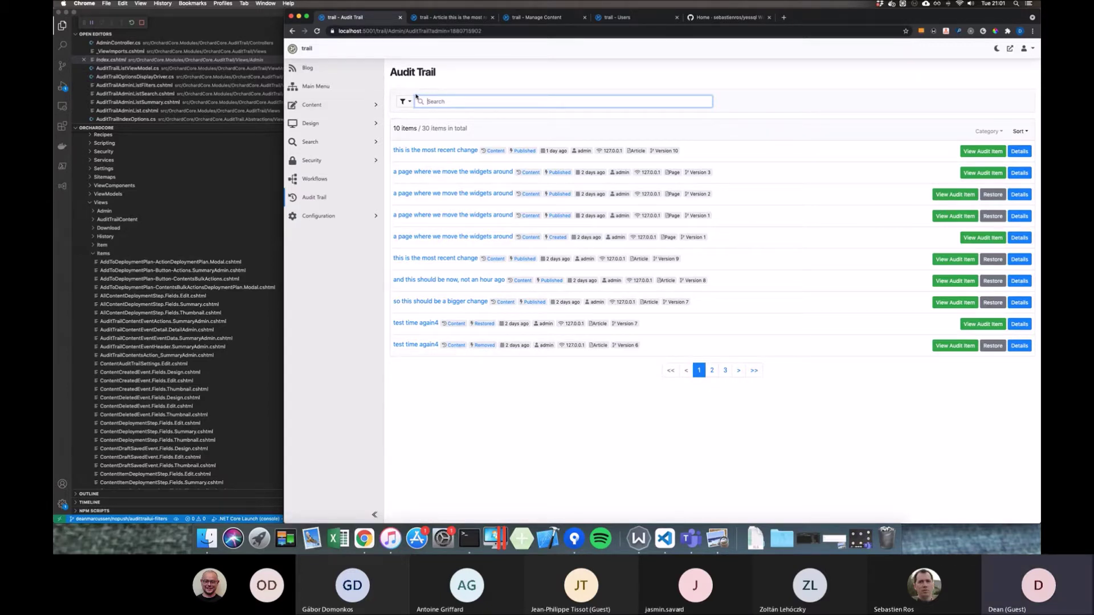
Step: Open the article "this is the most recent change" from the content items for editing, and save a draft while staying in the editor
click(373, 105)
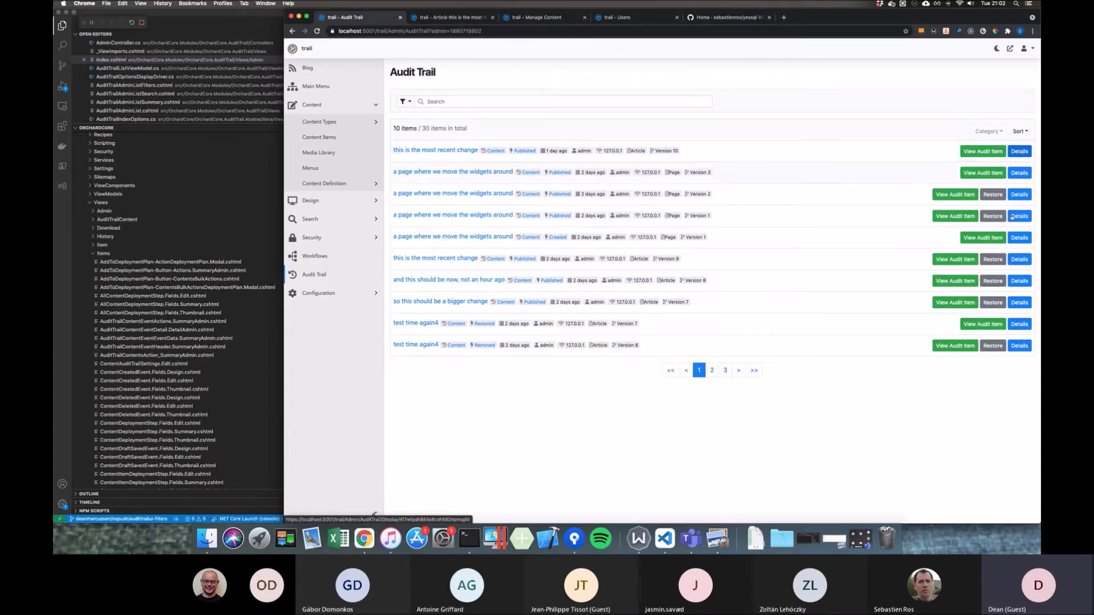
click(365, 142)
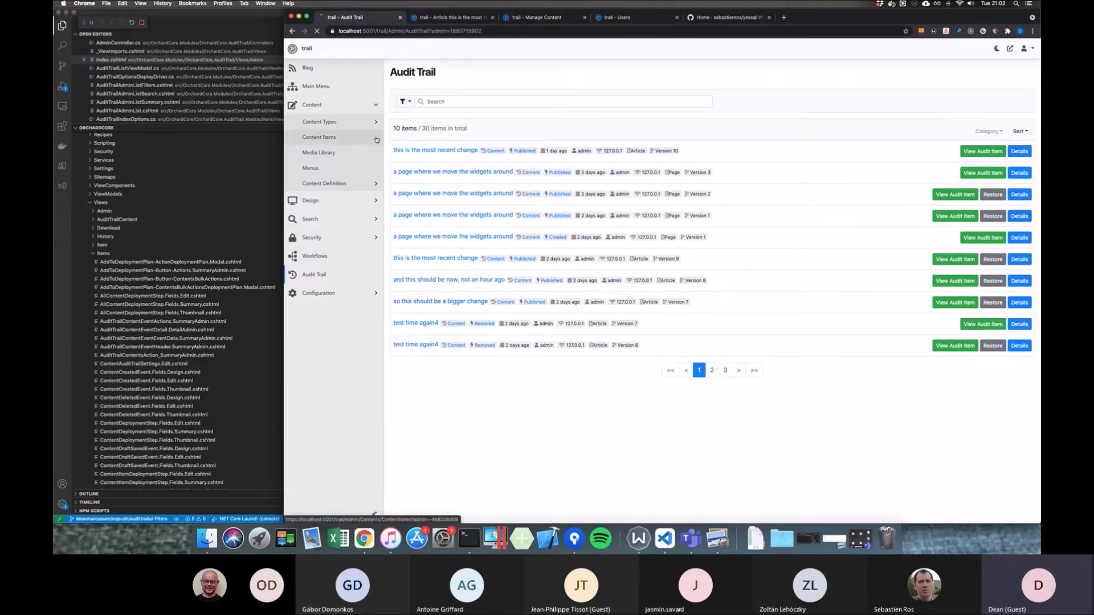
click(969, 148)
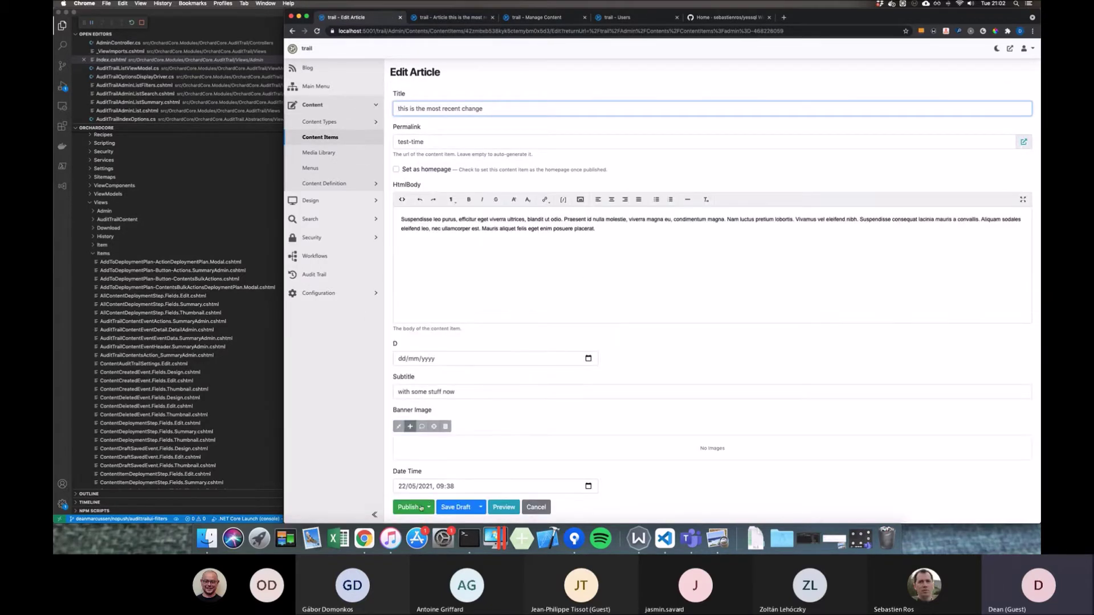
click(481, 507)
click(481, 490)
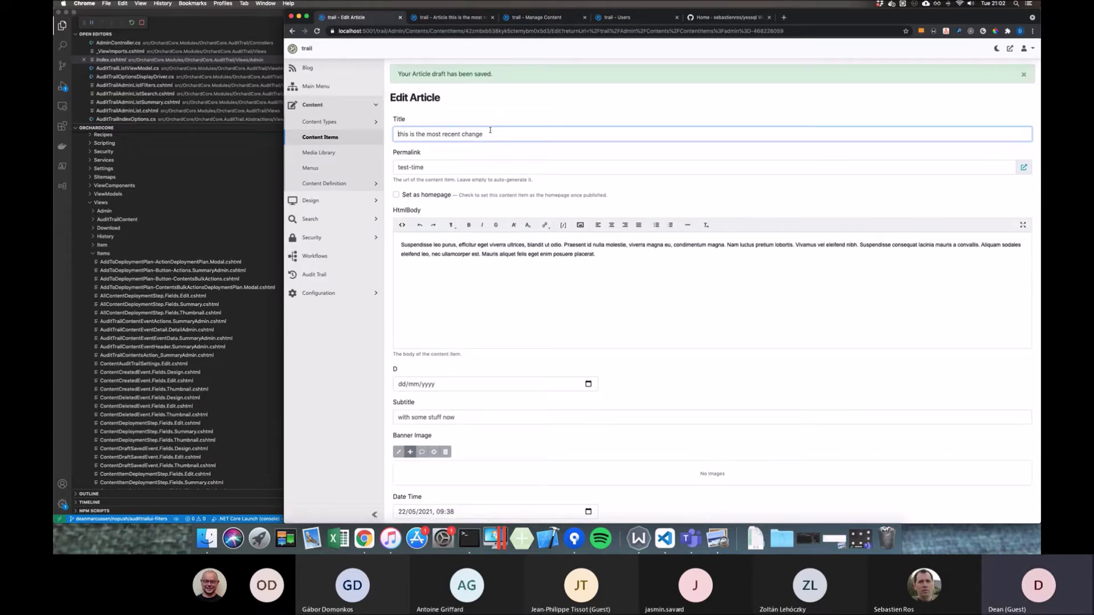
Step: Change the article title to "this is the most recent change1" and save the draft while staying in the editor
click(490, 132)
text(1)
scroll(493, 227, down, 2)
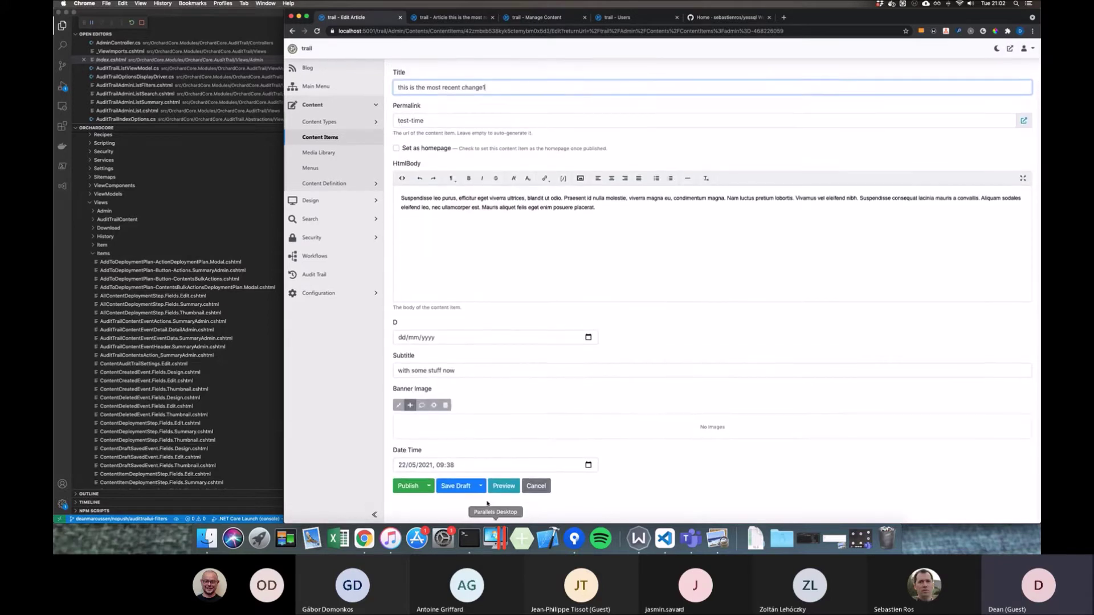
click(480, 485)
click(481, 504)
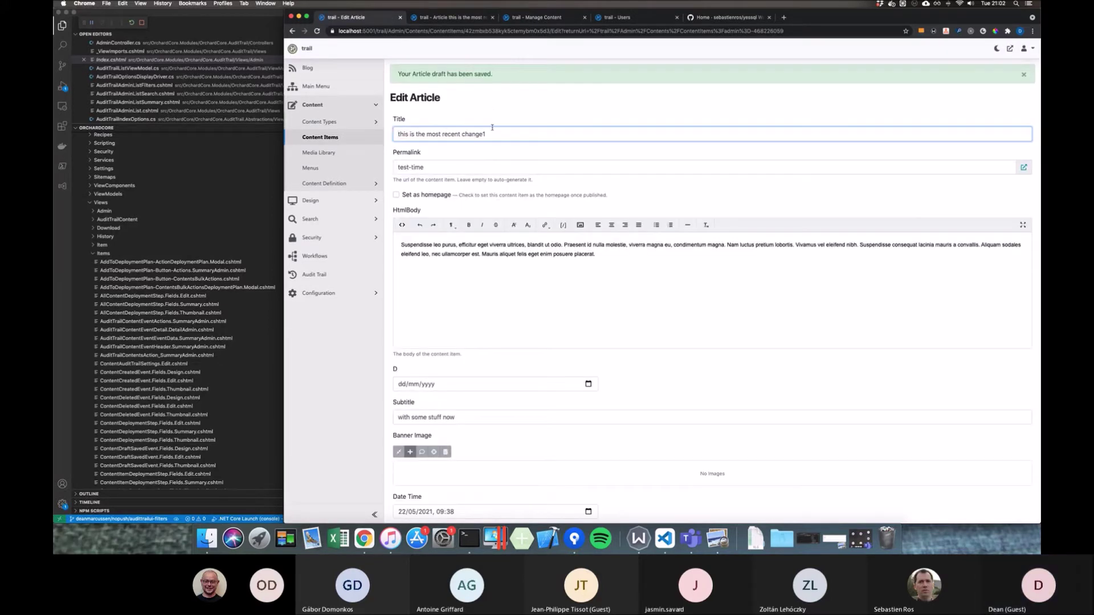
Step: Save two more drafts of the article, titled "this is the most recent change2" and "this is the most recent change3"
scroll(513, 331, down, 2)
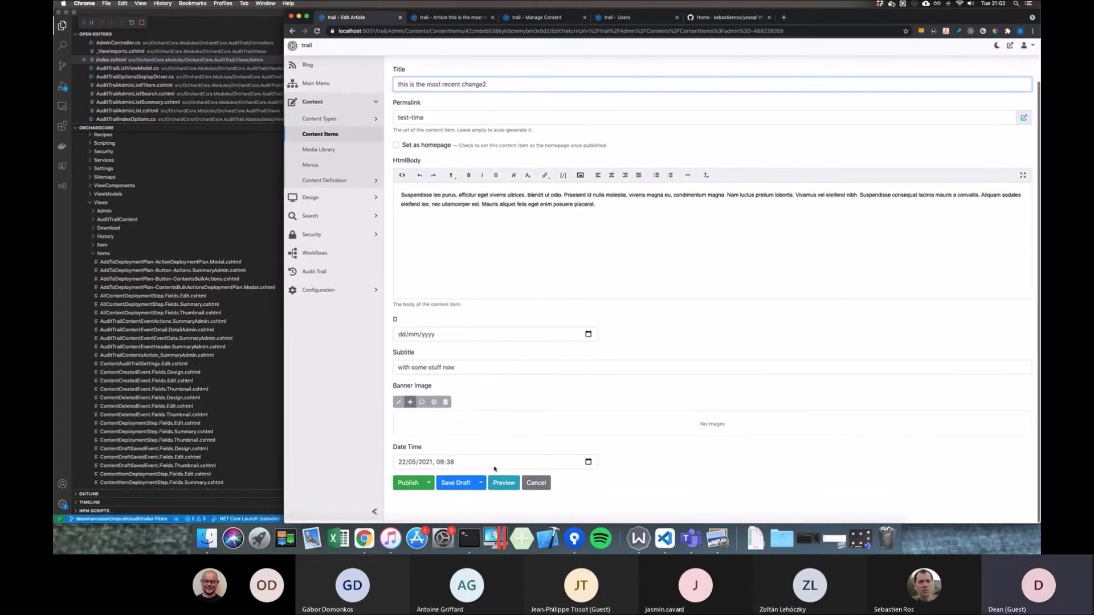
click(455, 486)
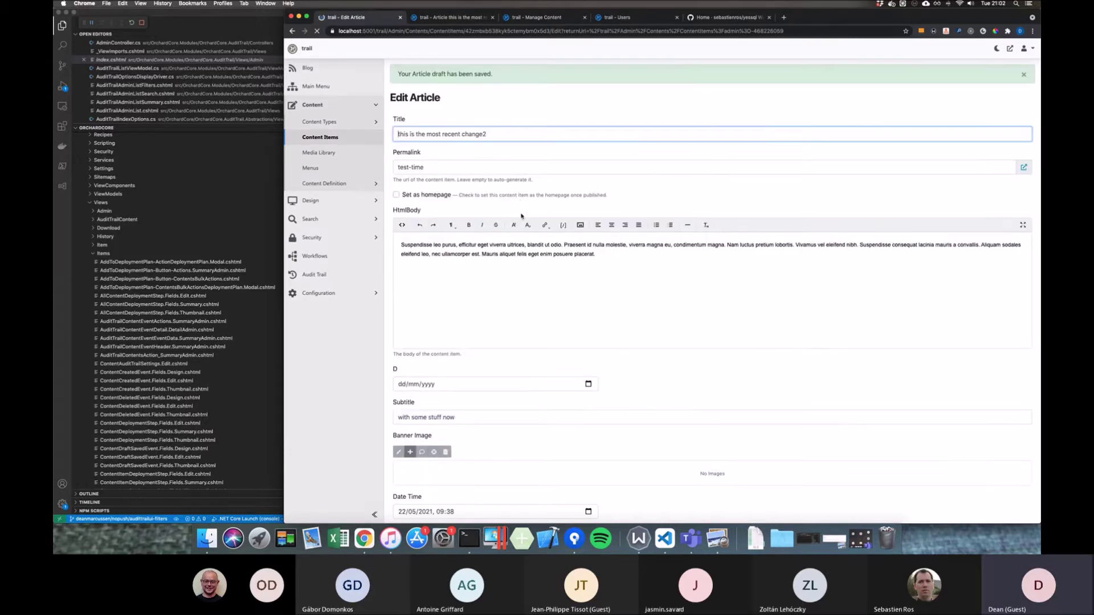
scroll(481, 251, down, 2)
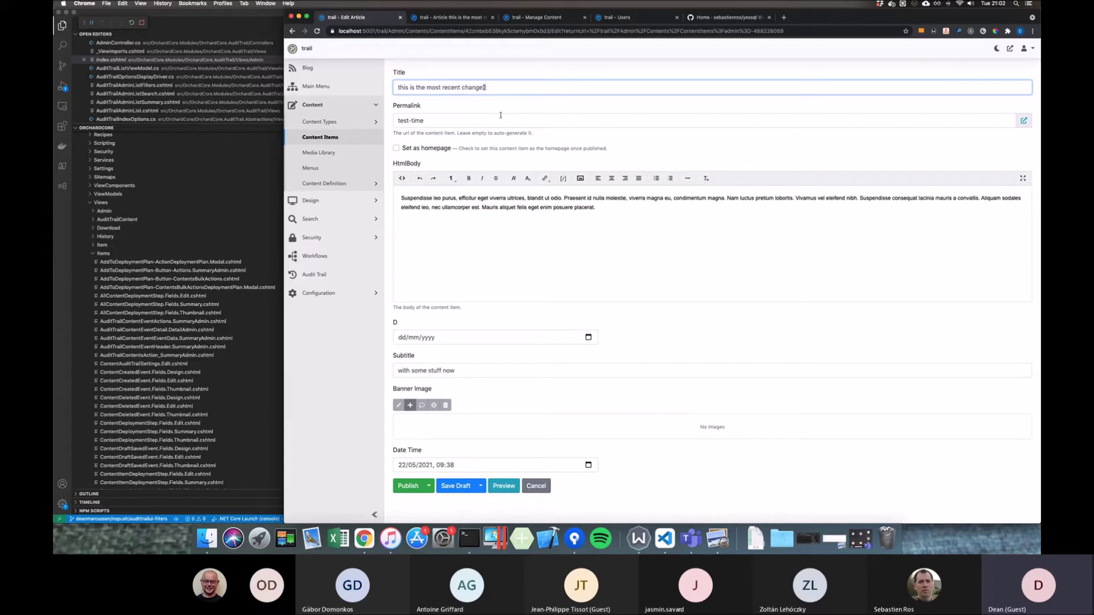
click(481, 486)
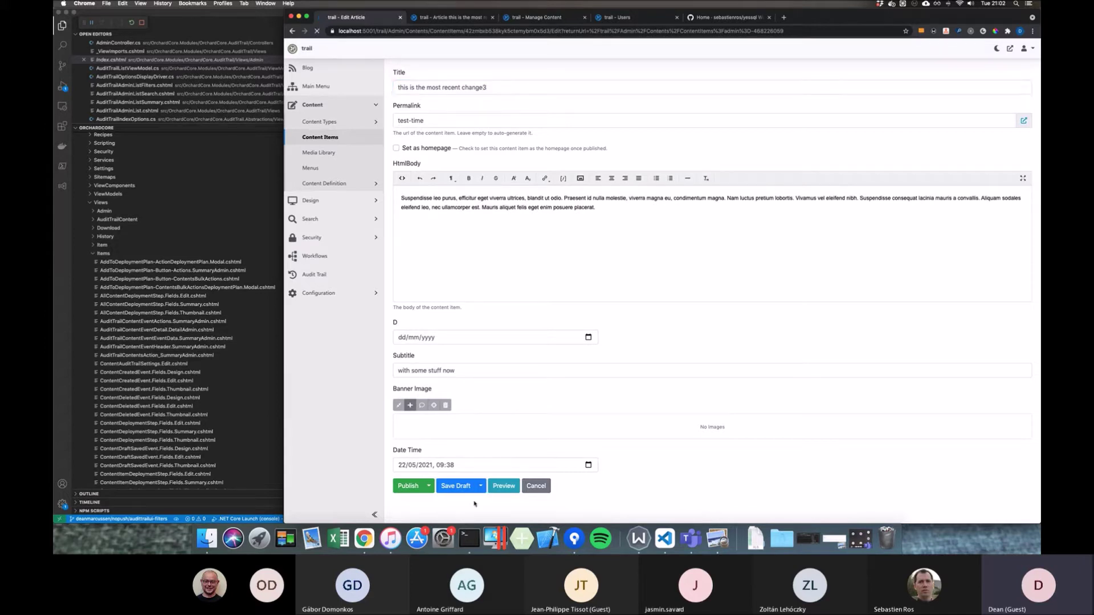
click(464, 504)
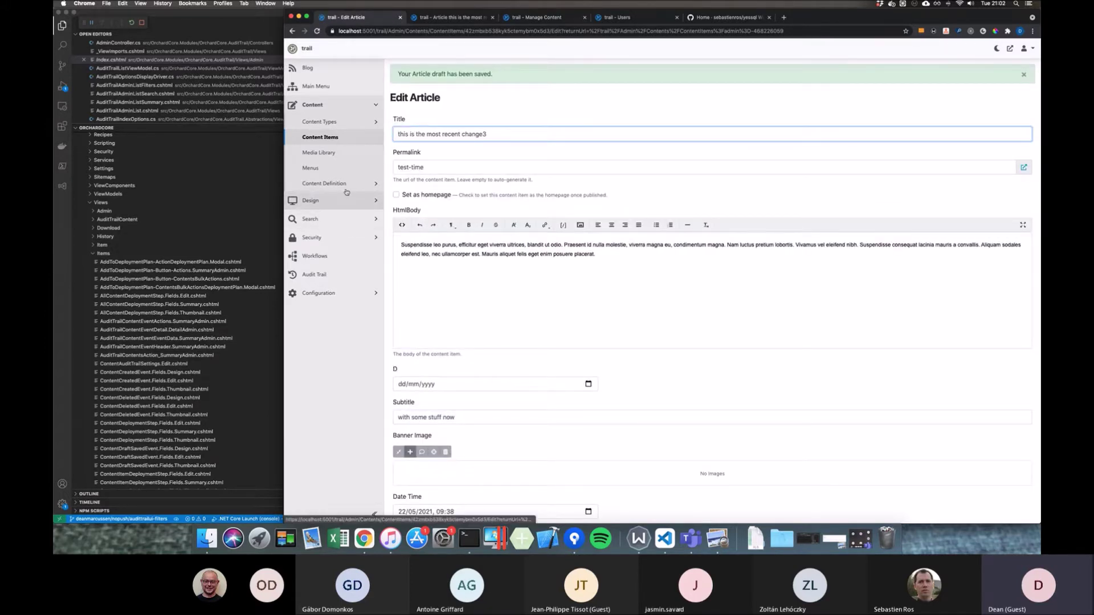
Step: Open the audit trail's "this is the most recent change3" event details in a separate tab and examine the new and old diffs
click(338, 279)
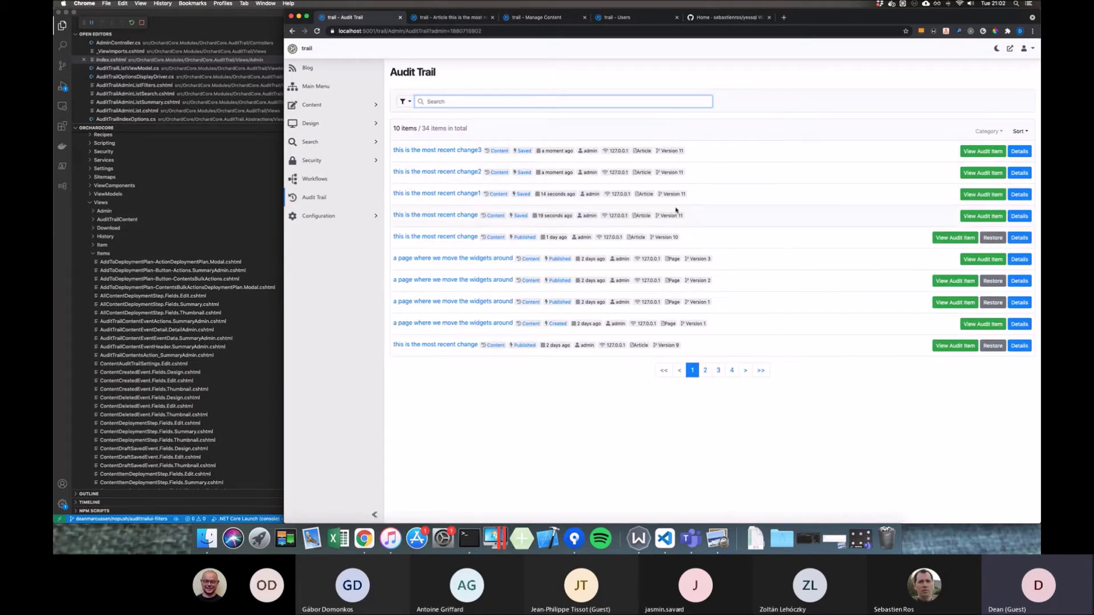
right_click(1020, 153)
click(969, 157)
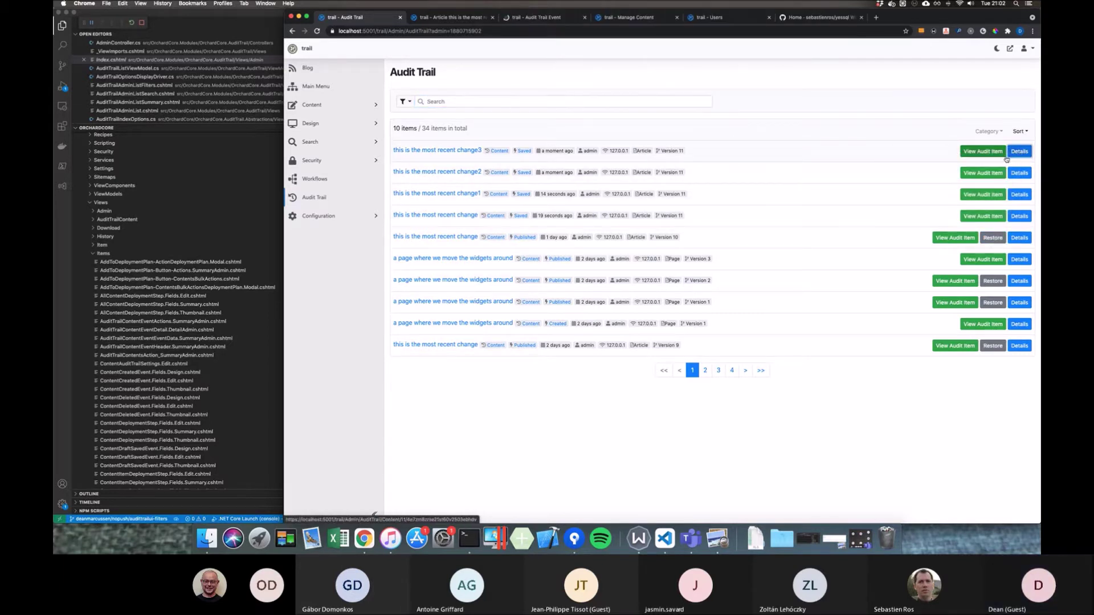
click(543, 18)
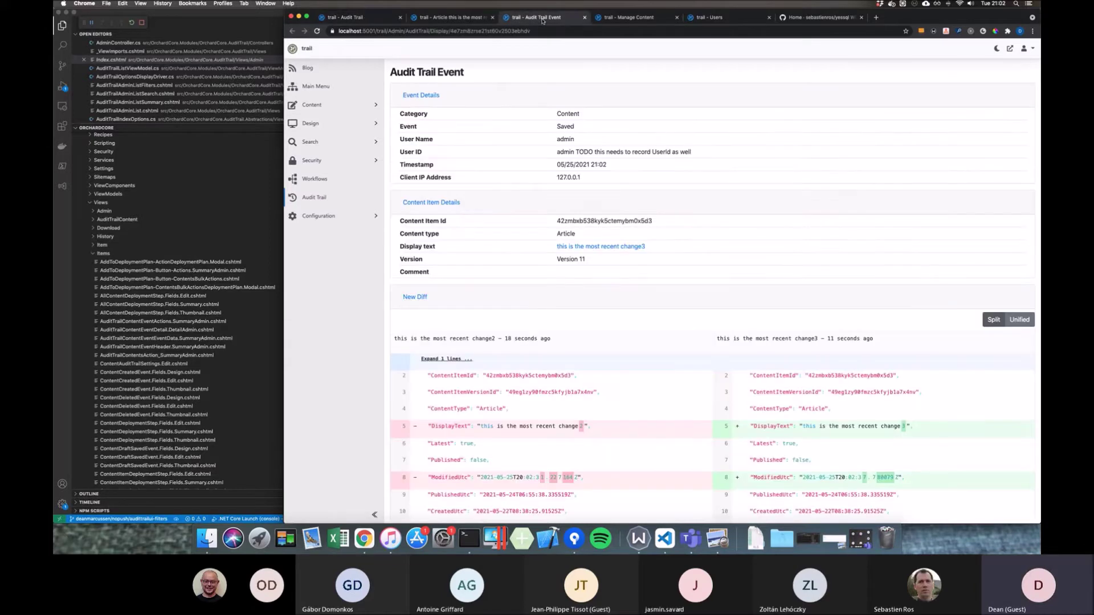
scroll(798, 214, down, 5)
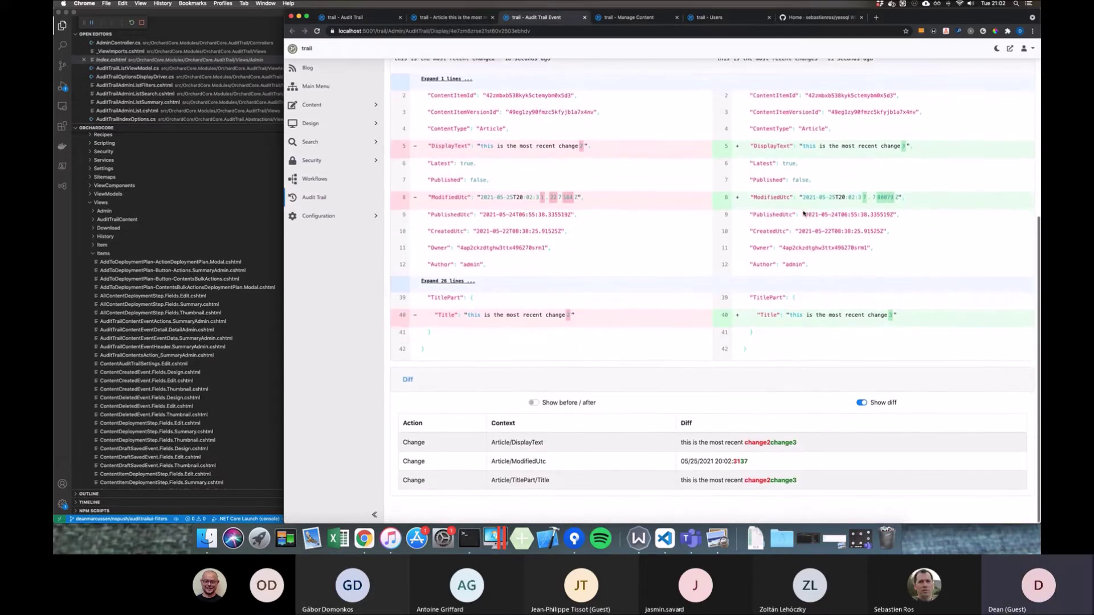
scroll(803, 214, up, 2)
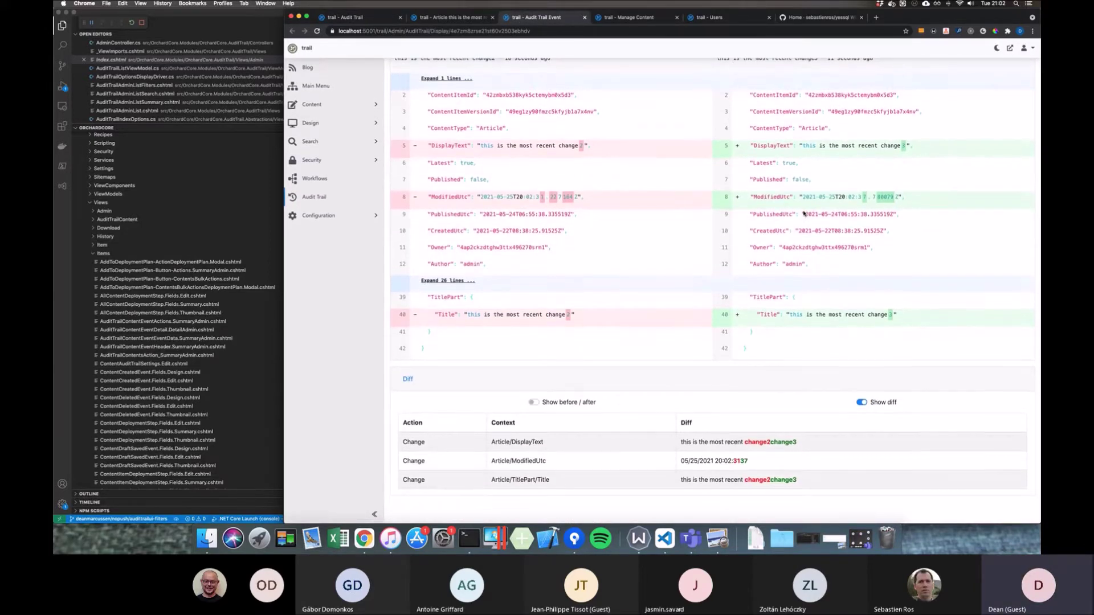
scroll(804, 214, up, 3)
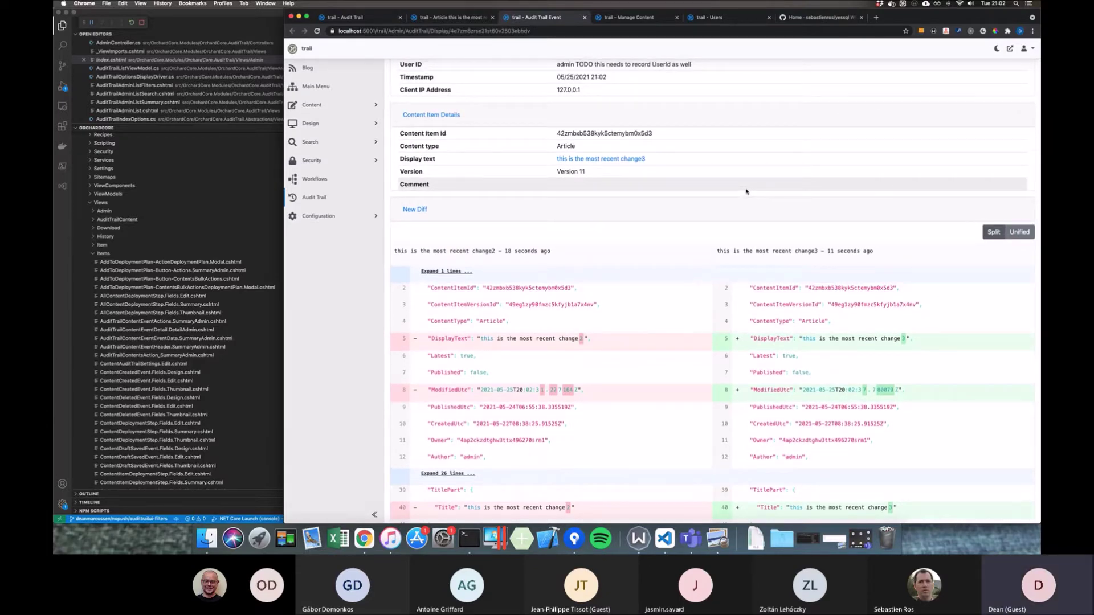
scroll(745, 192, up, 3)
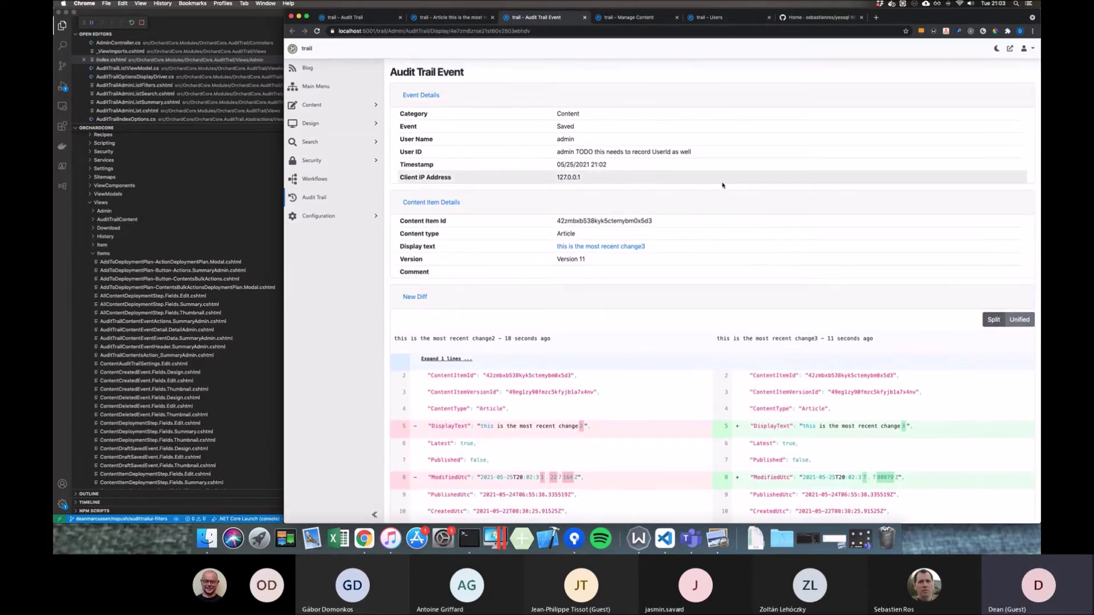
scroll(727, 187, down, 2)
scroll(723, 185, down, 5)
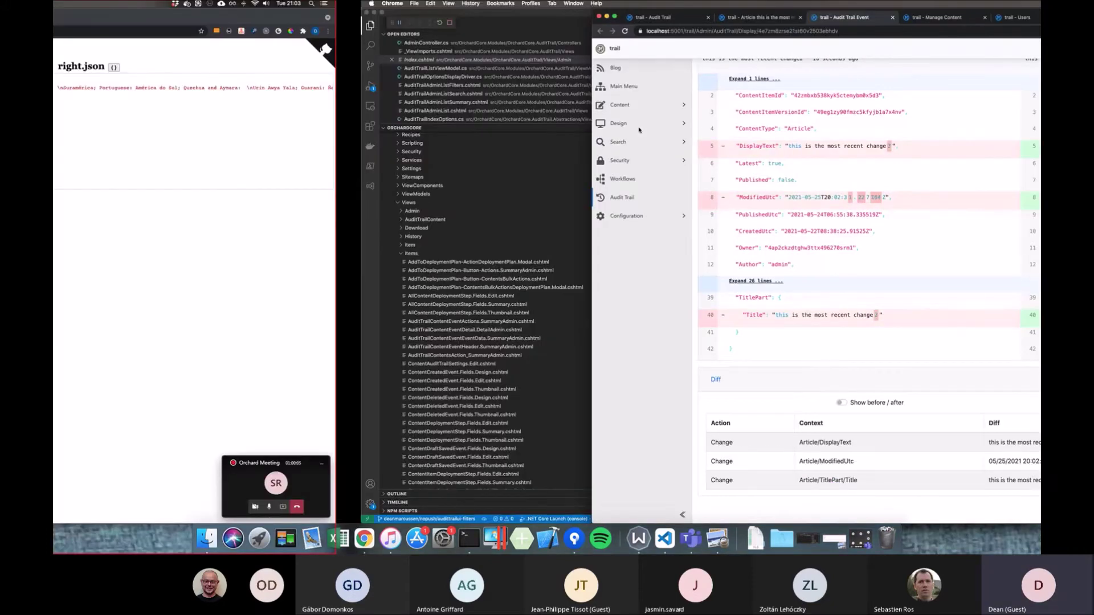
Step: Switch to the JsonDiffPatch demo, view its delta as JSON, and load the "moving around" example
click(235, 31)
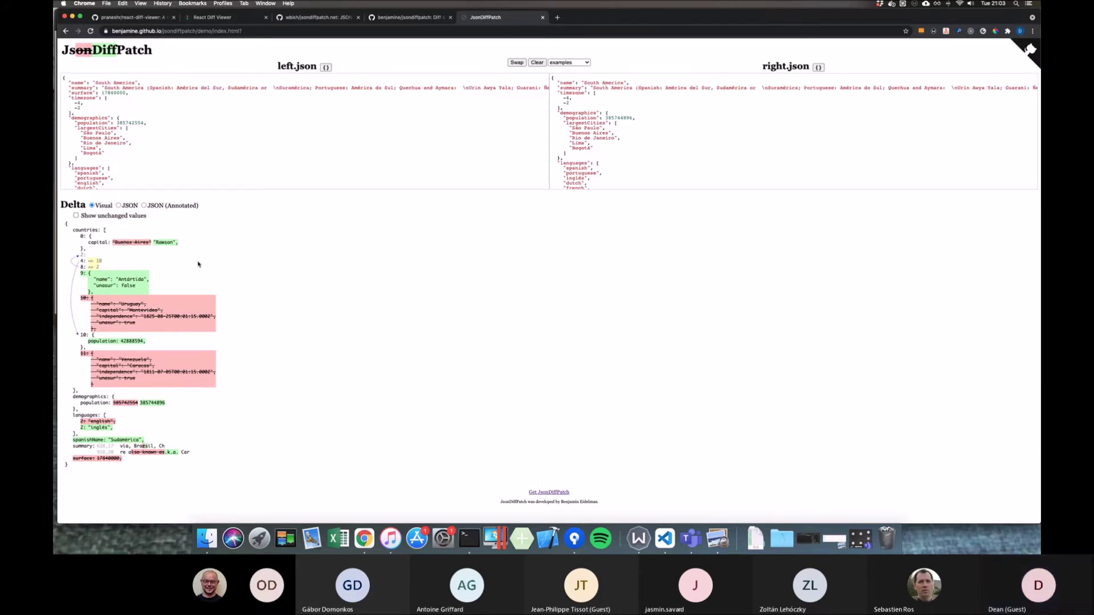
click(126, 207)
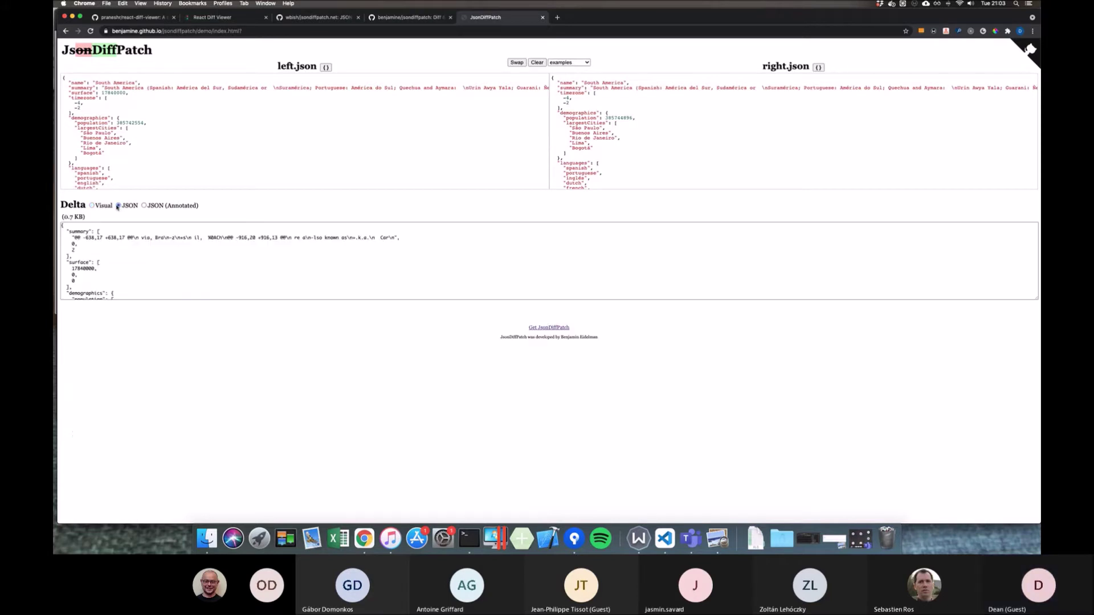
scroll(149, 238, down, 2)
scroll(285, 239, up, 2)
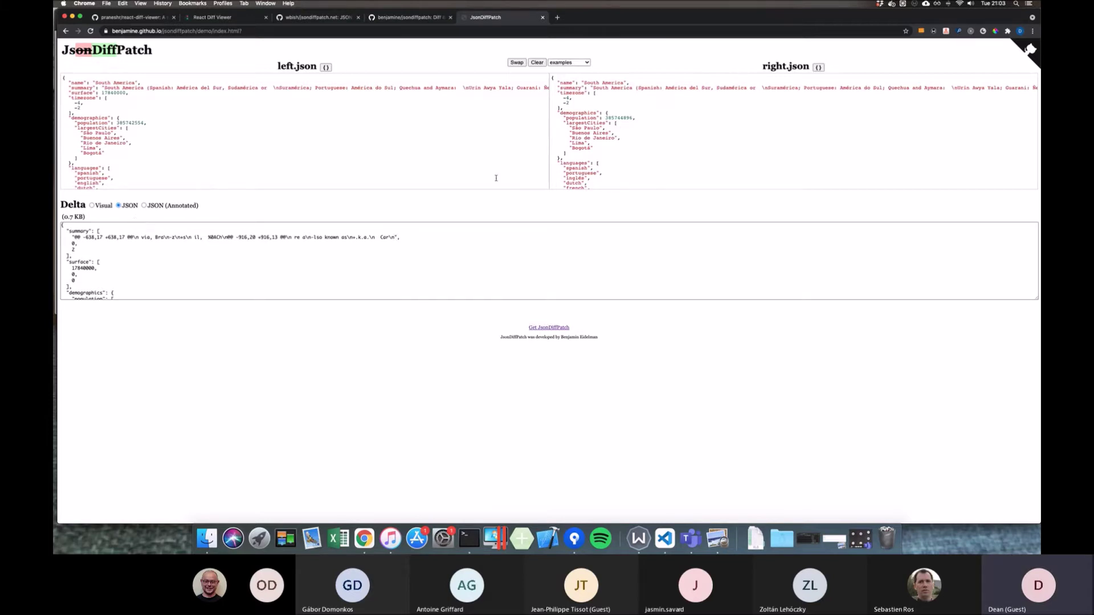
click(581, 64)
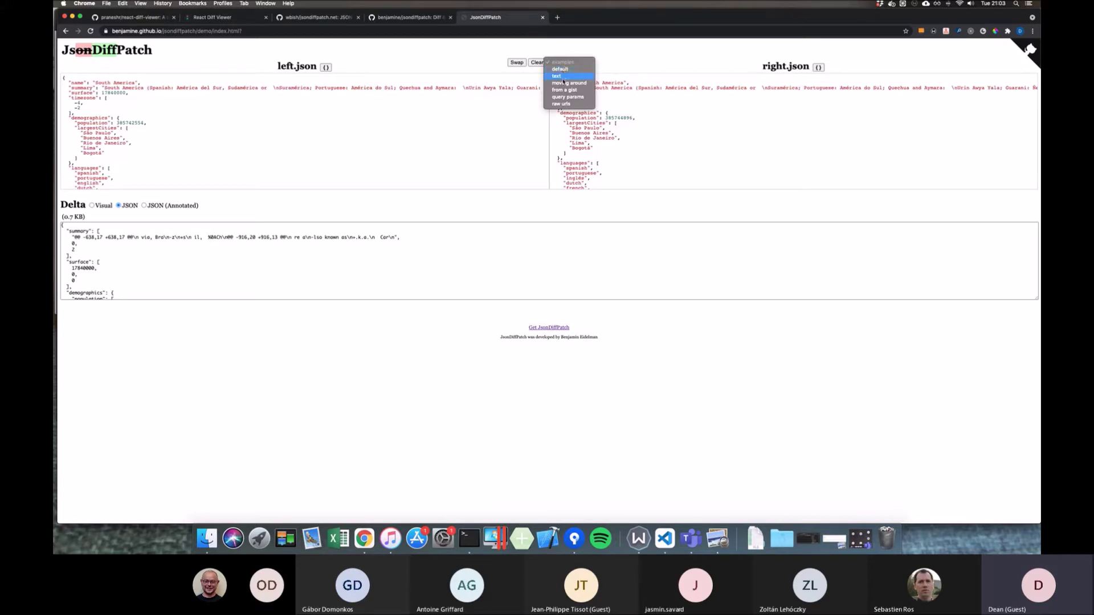
click(568, 82)
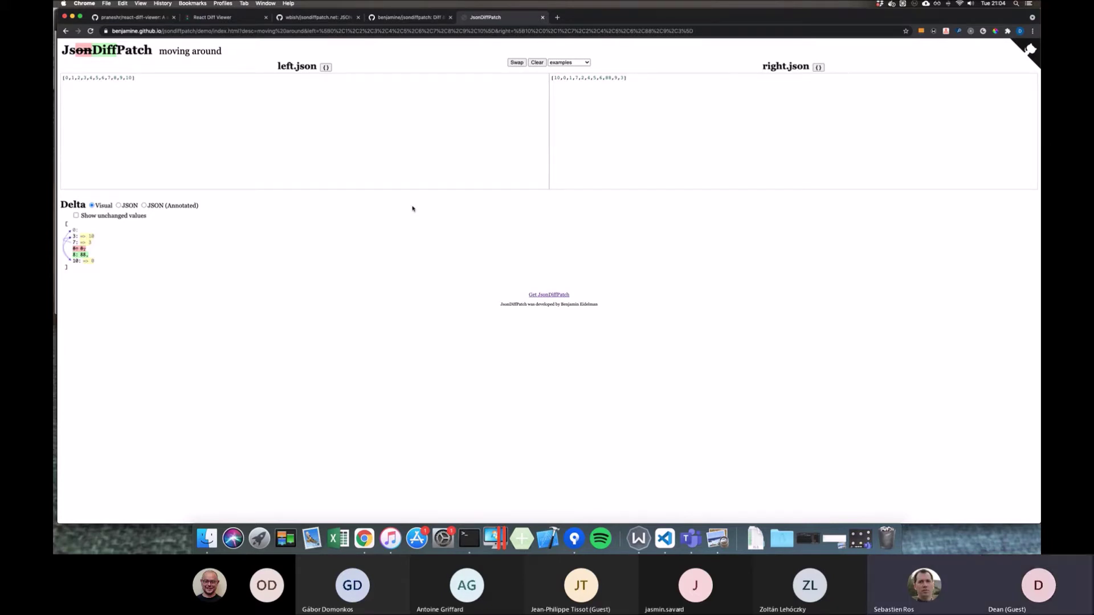
Step: Return to the audit trail event for "this is the most recent change3" and view its event details
key(ctrl+Right)
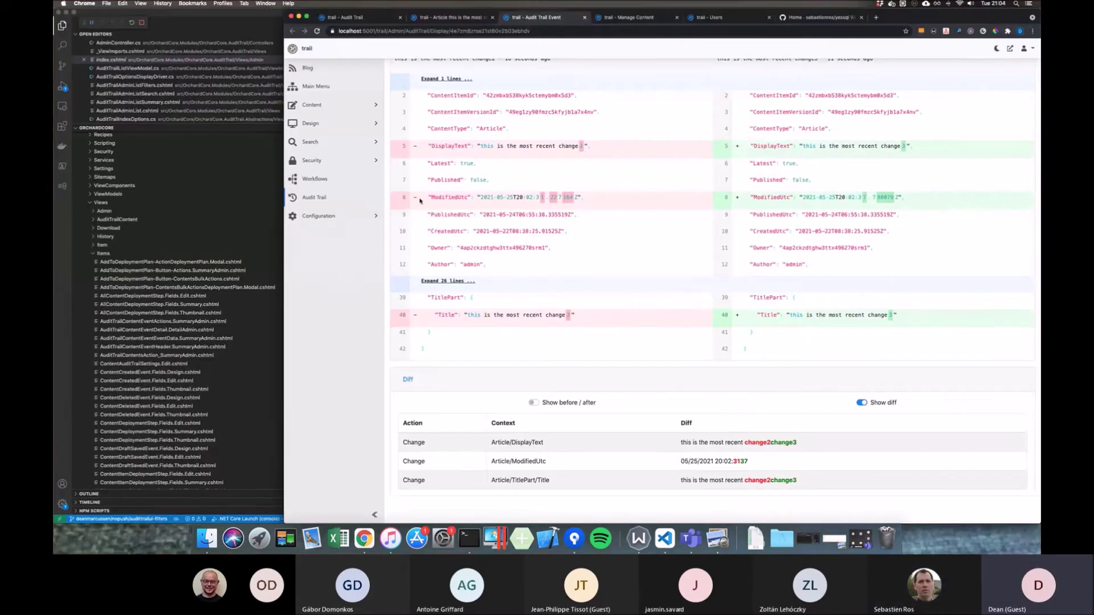
scroll(440, 190, up, 5)
scroll(441, 189, up, 1)
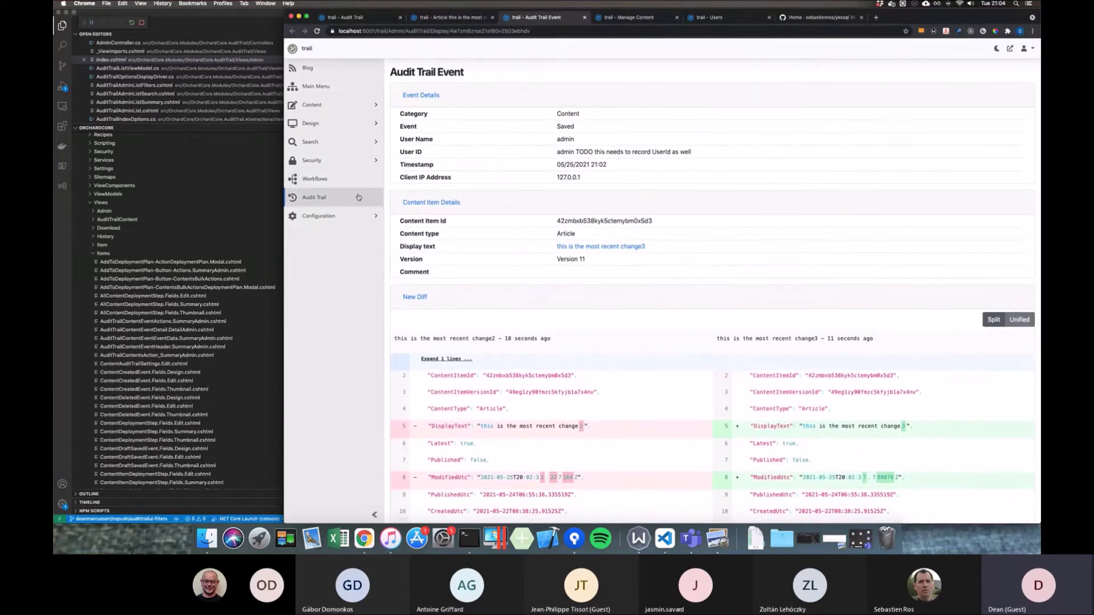
Step: Leave the event details and open the version history of the "this is the most recent change3" article from the content items
click(358, 198)
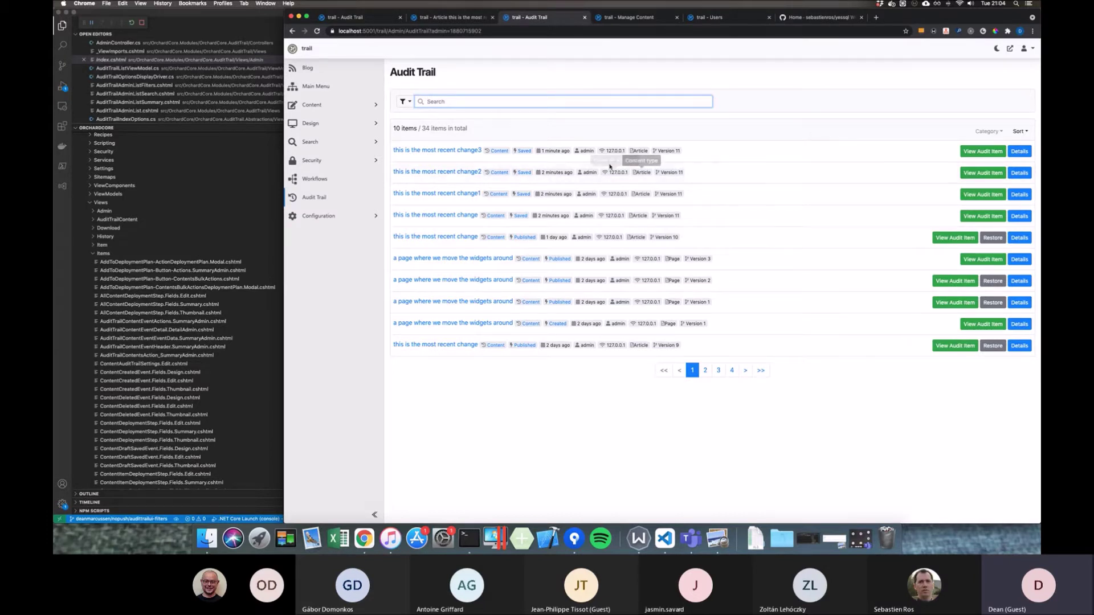
click(349, 107)
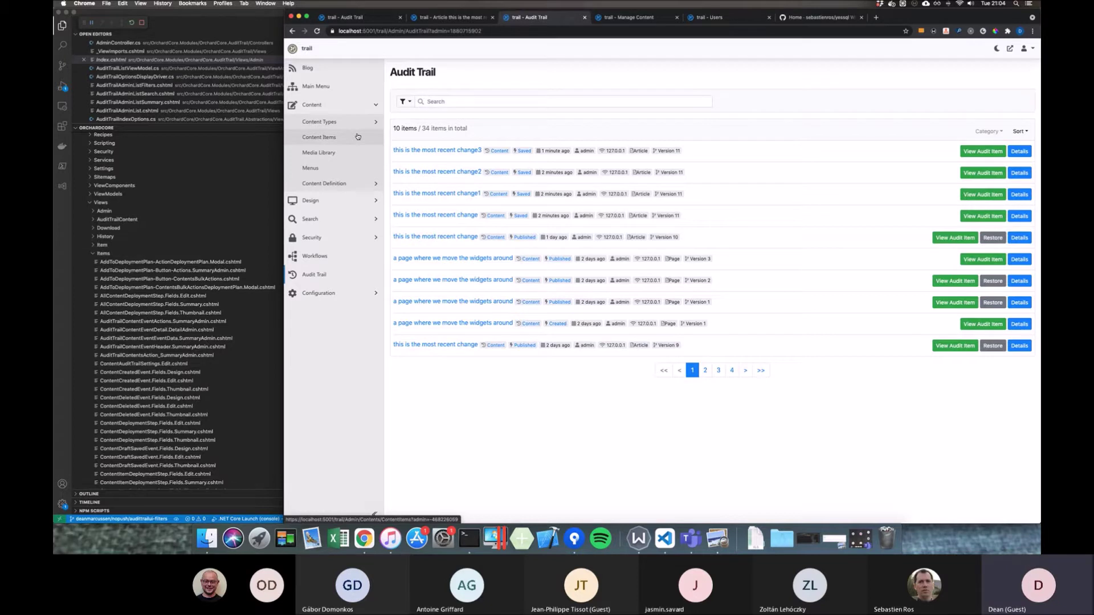
click(358, 137)
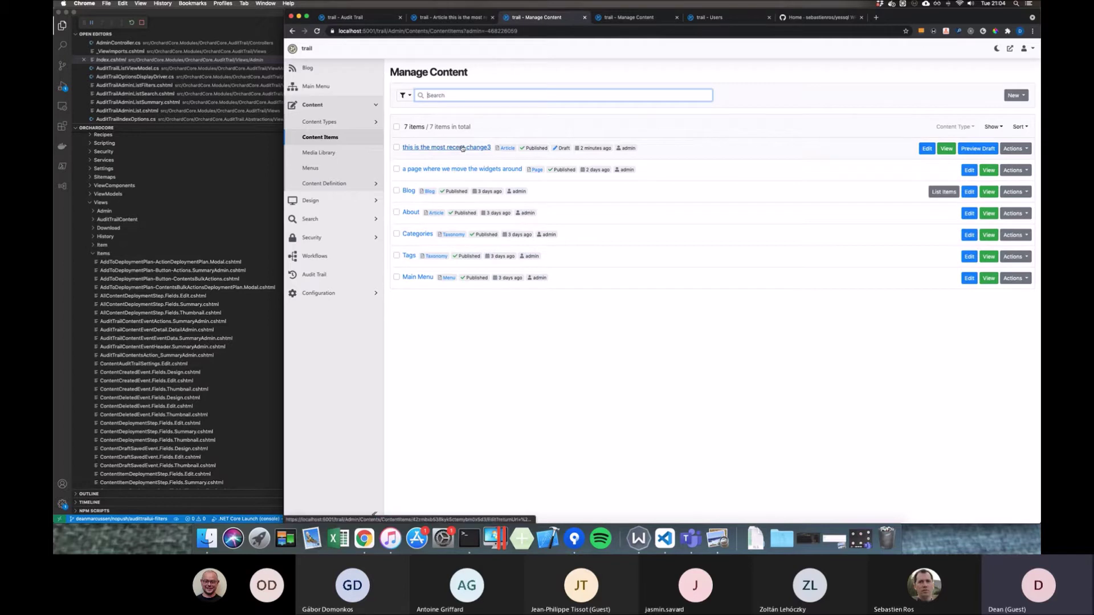
click(1025, 149)
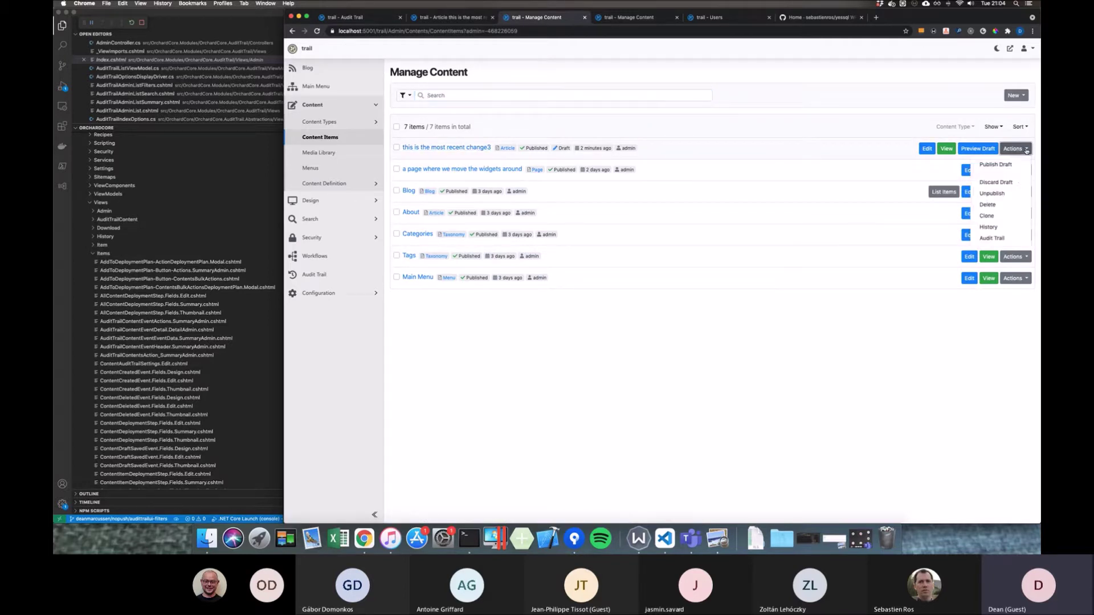
click(990, 227)
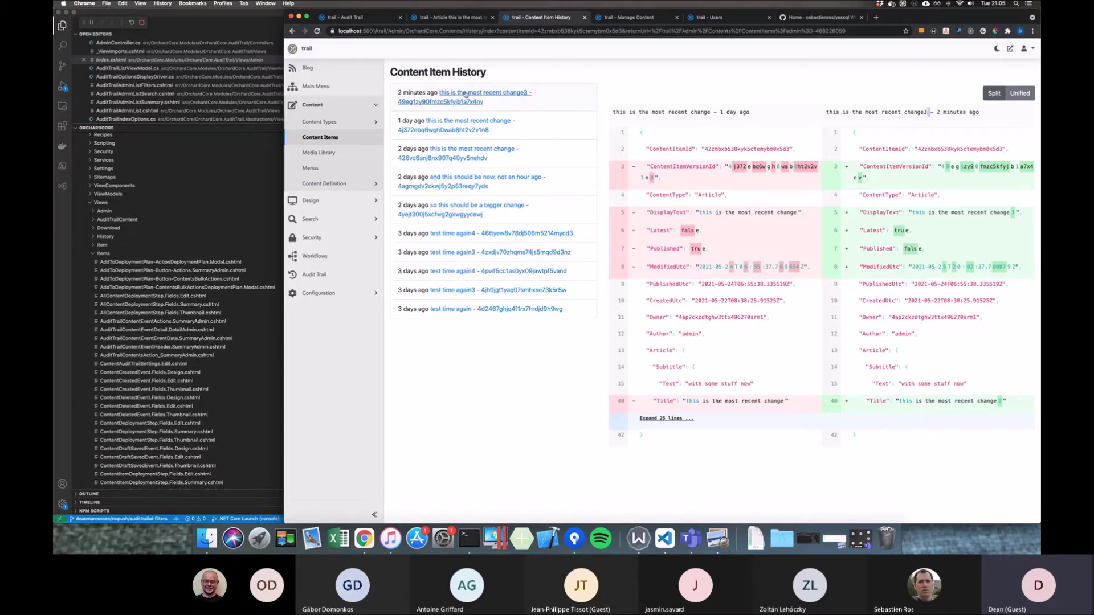
Step: Examine the diffs of the older versions in the content item history, from "this is the most recent change" back to "test time again"
click(469, 121)
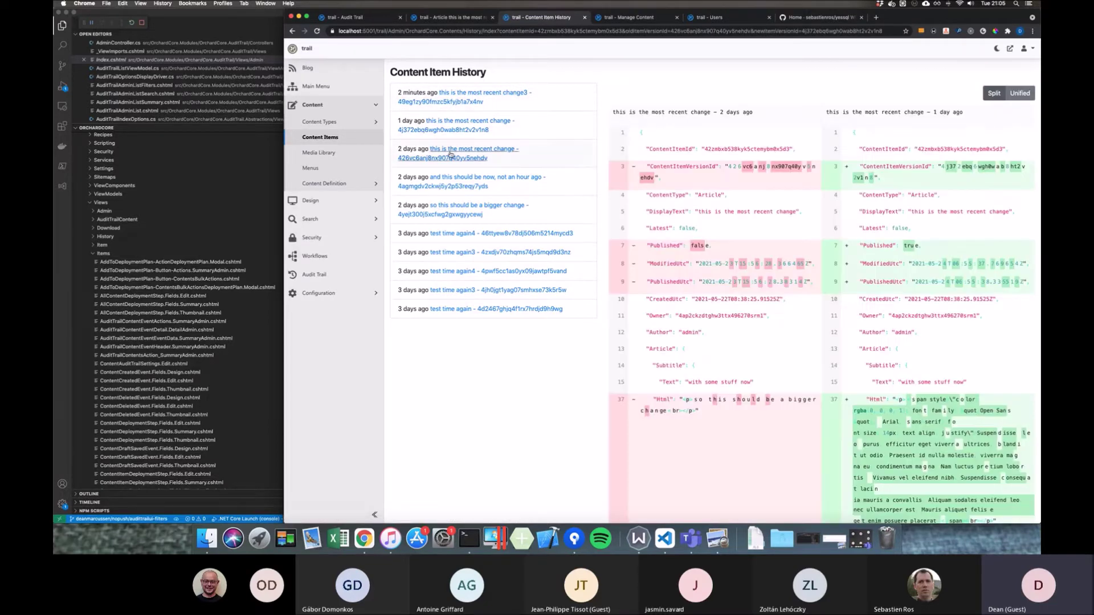
click(457, 151)
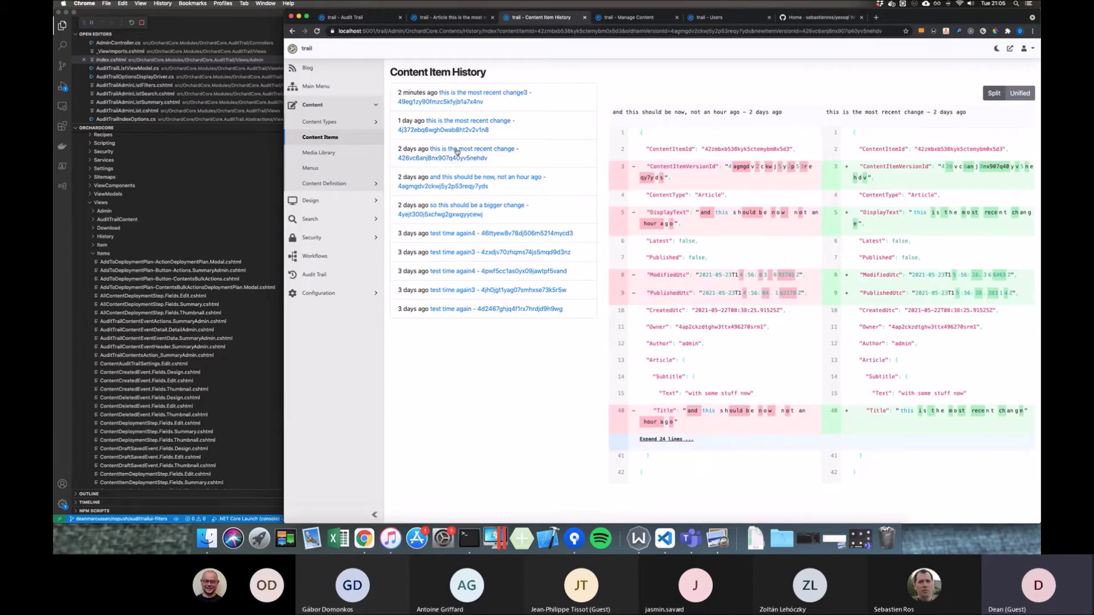
click(465, 179)
click(468, 207)
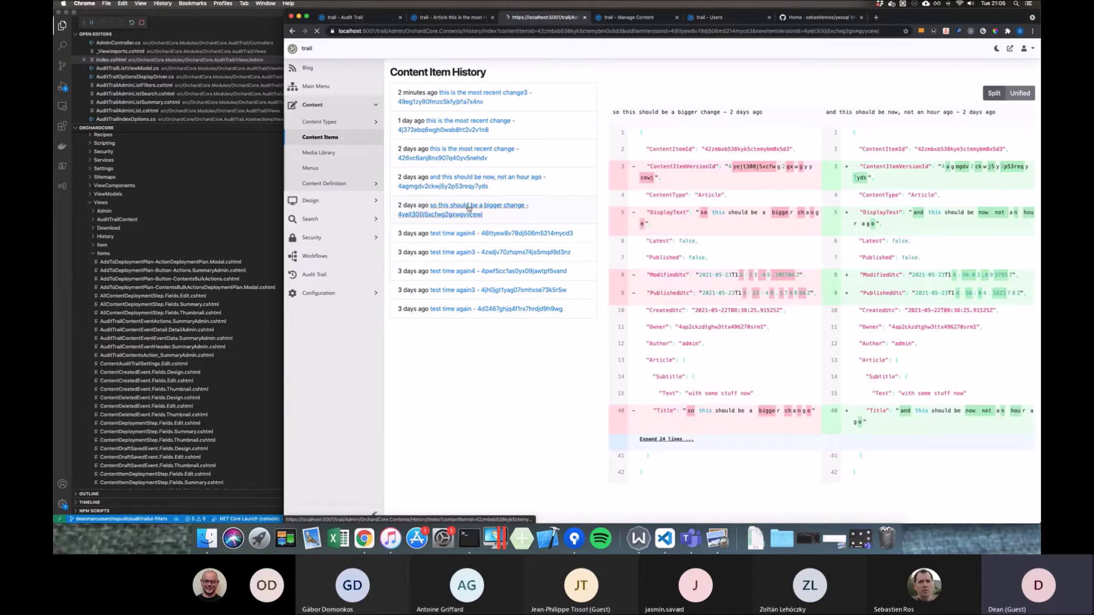
click(499, 233)
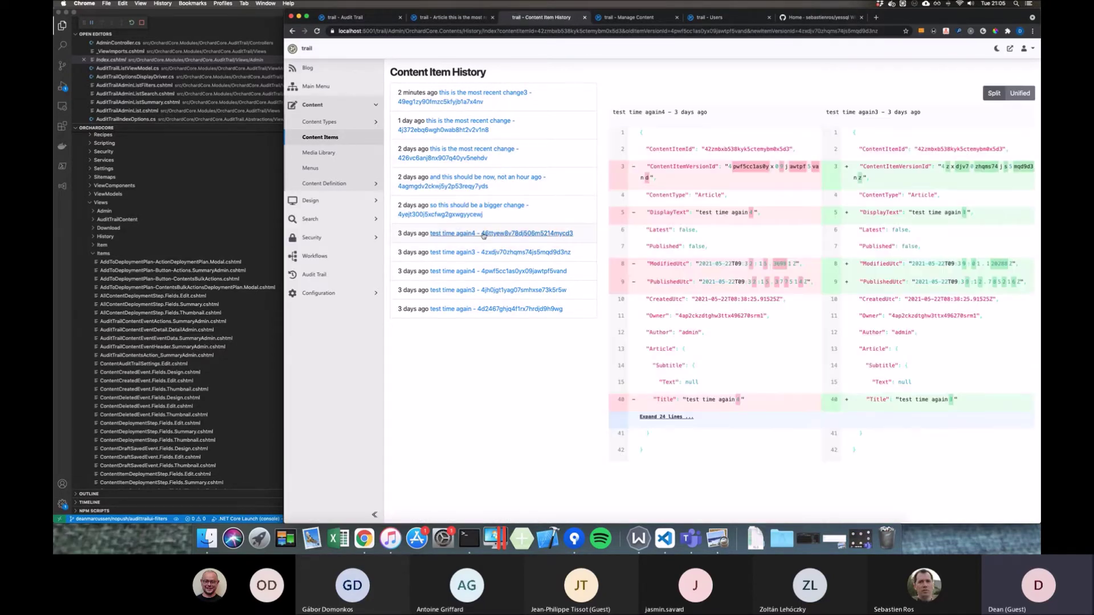
click(498, 272)
click(498, 291)
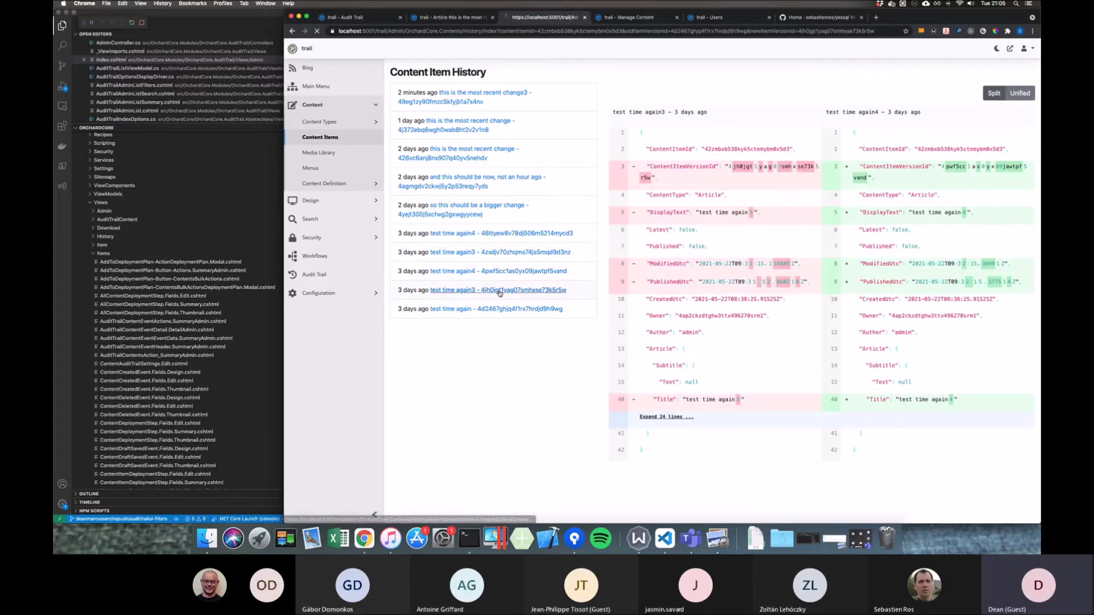
click(496, 310)
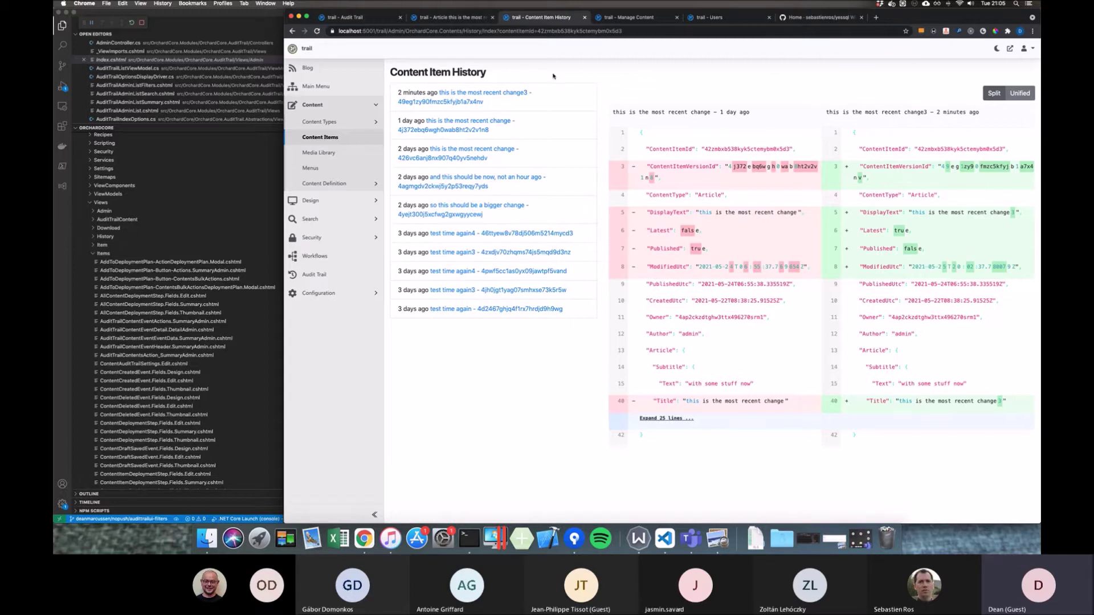
Step: Return to the content items and show the audit trail of the "this is the most recent change3" article only
click(364, 141)
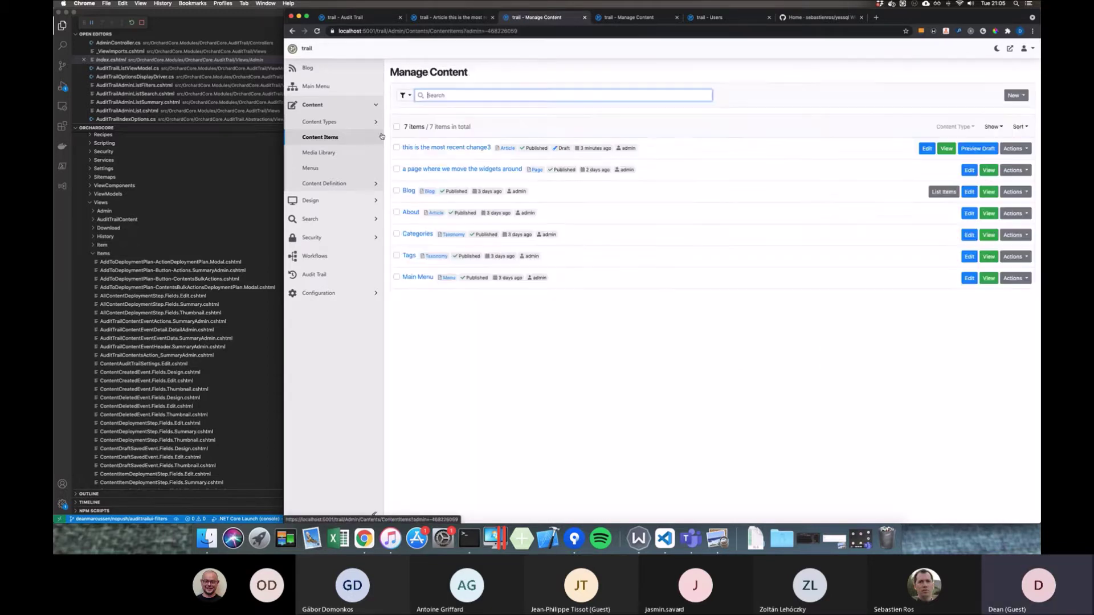
click(1028, 149)
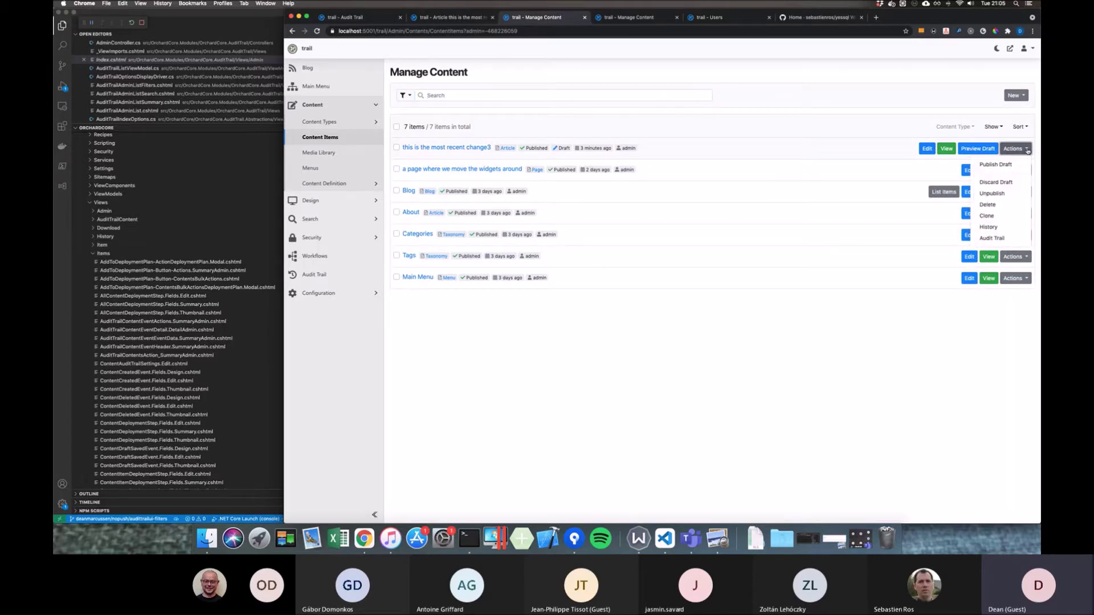
click(992, 239)
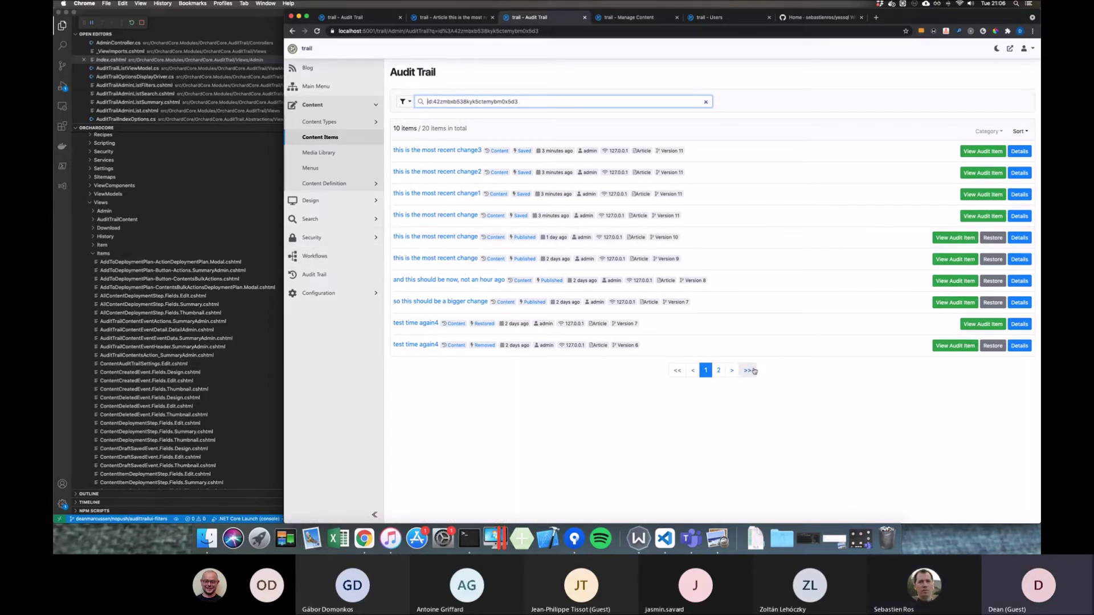
Step: Show the complete, unfiltered audit trail and browse its events through to page 3
click(338, 279)
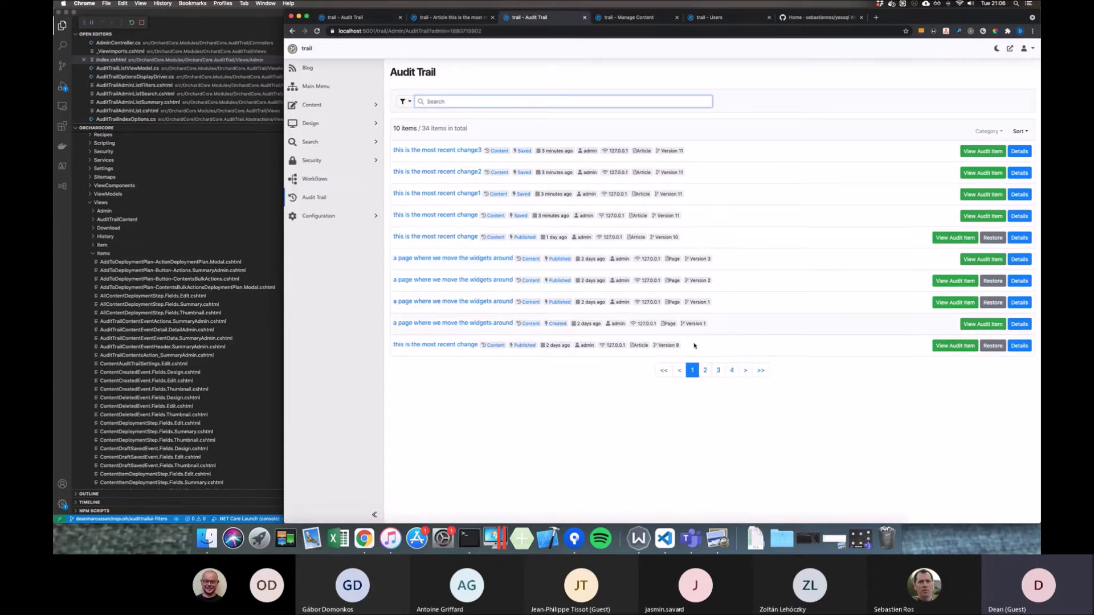
click(705, 371)
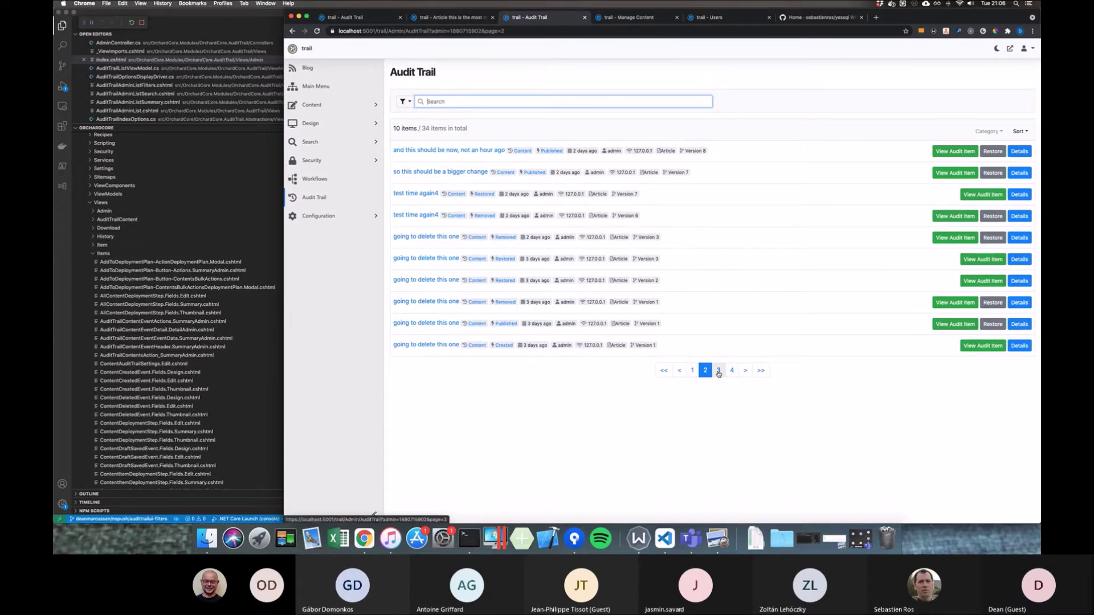
click(719, 371)
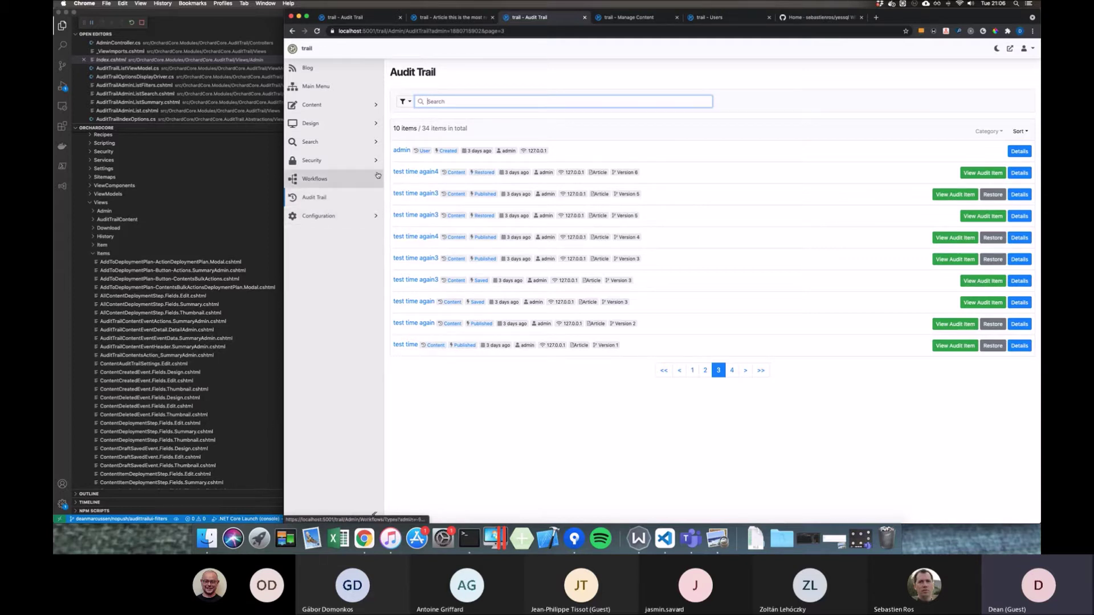
Step: Review the recordable user events Registered, Created and Updated in the audit trail settings, and return to the audit trail list
click(373, 217)
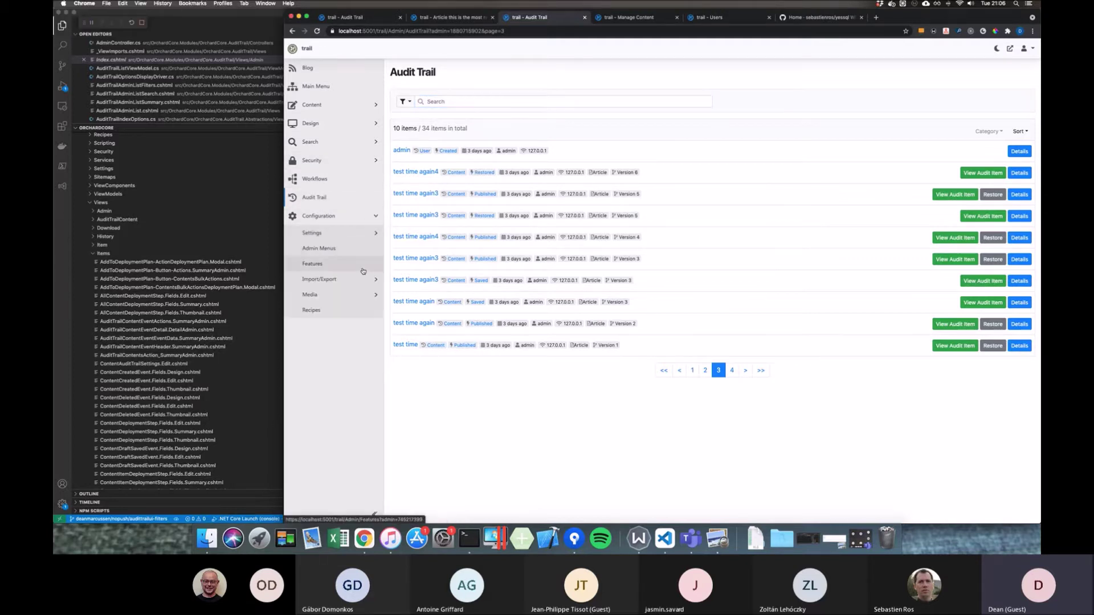
click(364, 233)
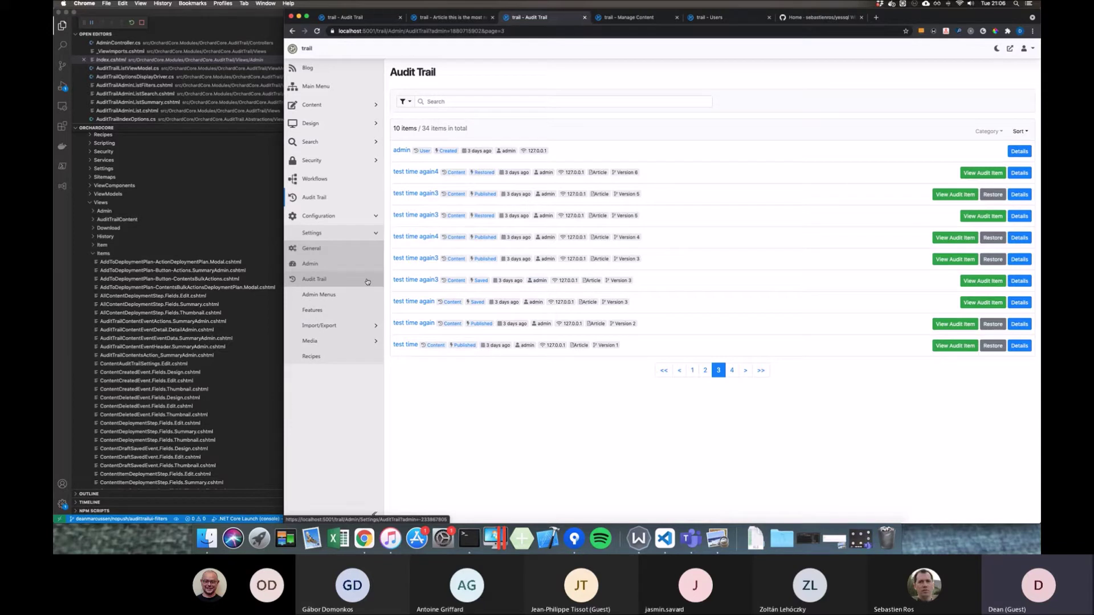
click(368, 281)
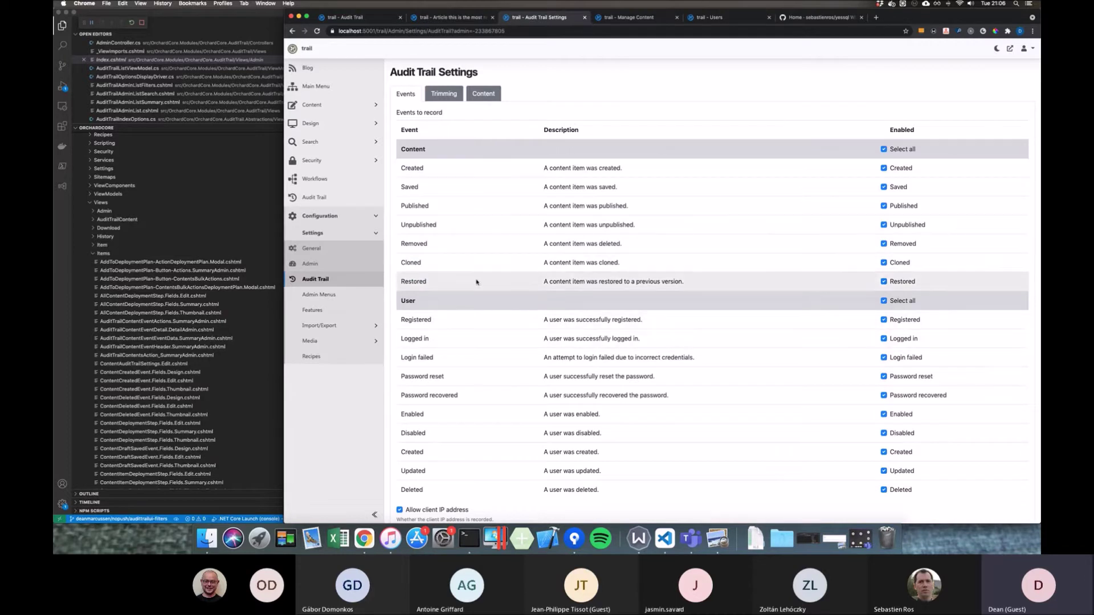
scroll(477, 285, down, 1)
scroll(477, 285, down, 2)
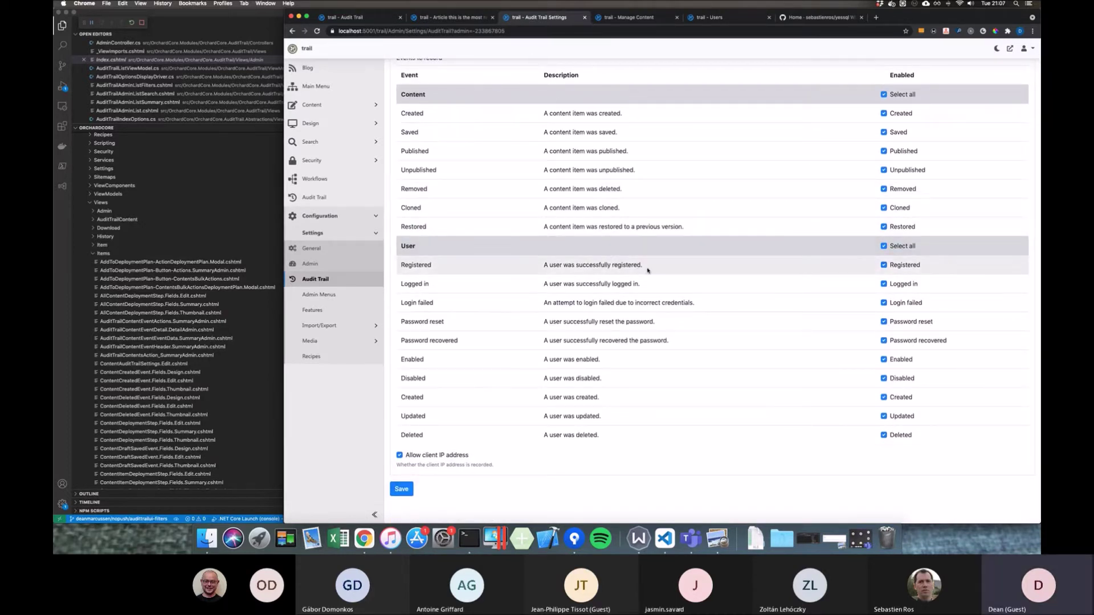
drag(648, 270, 514, 273)
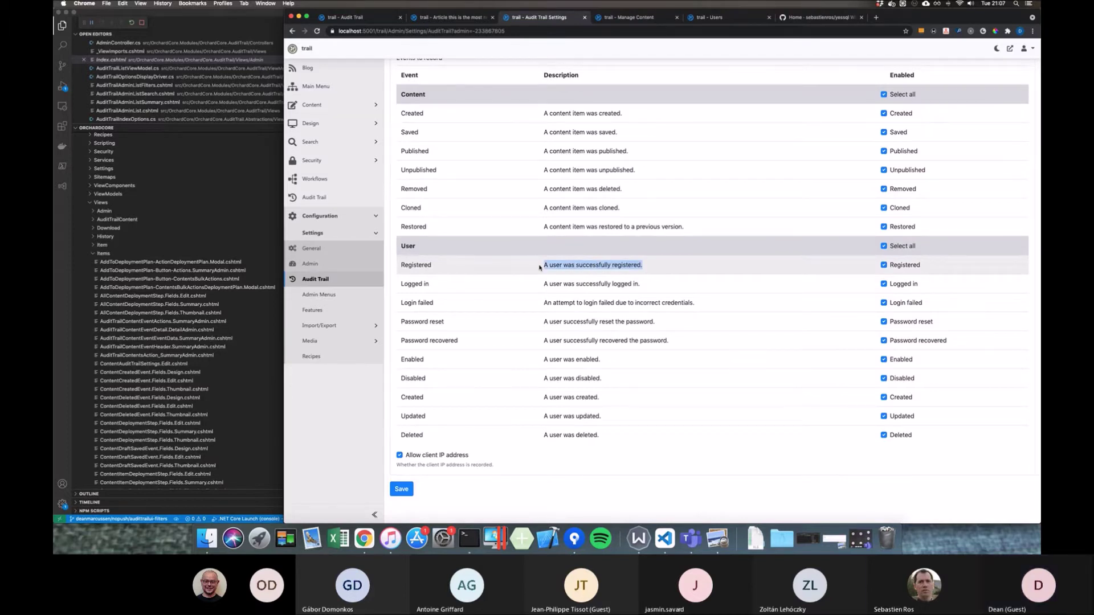
drag(629, 402, 551, 403)
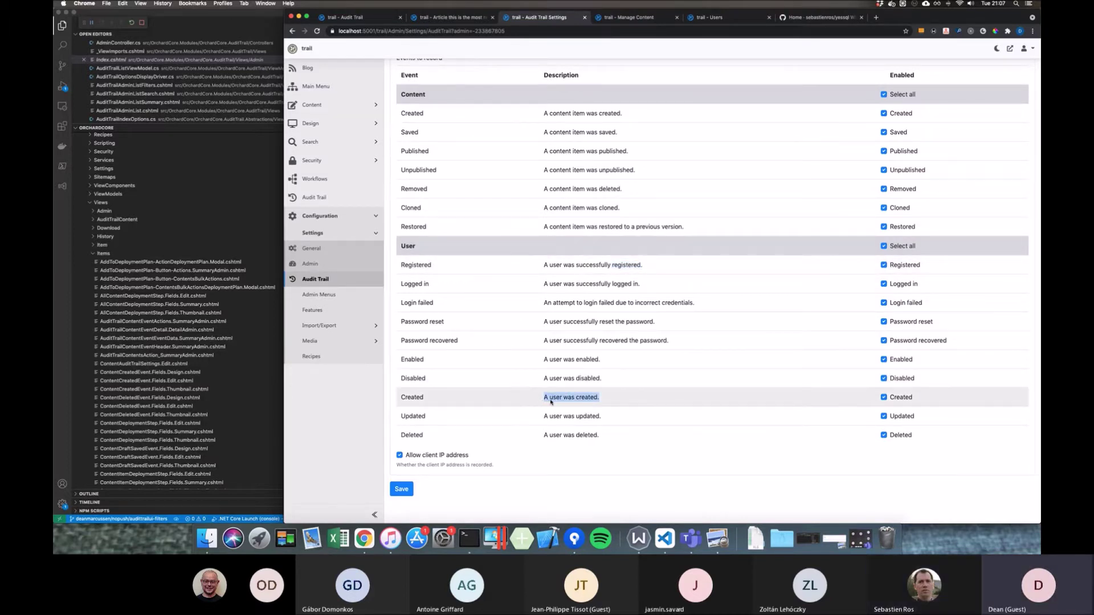
drag(615, 415, 402, 415)
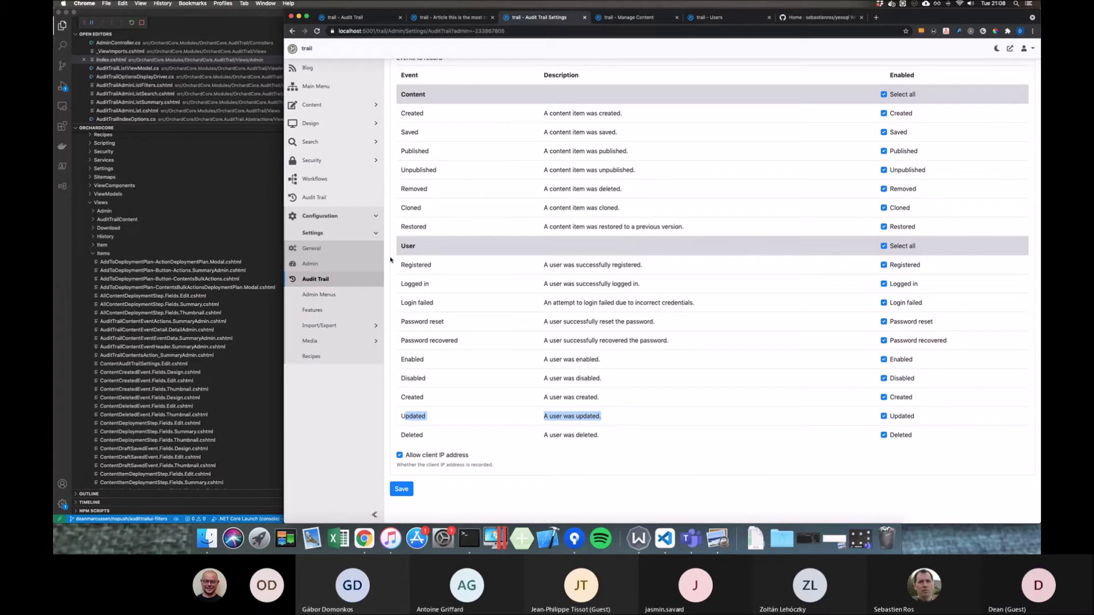
click(363, 282)
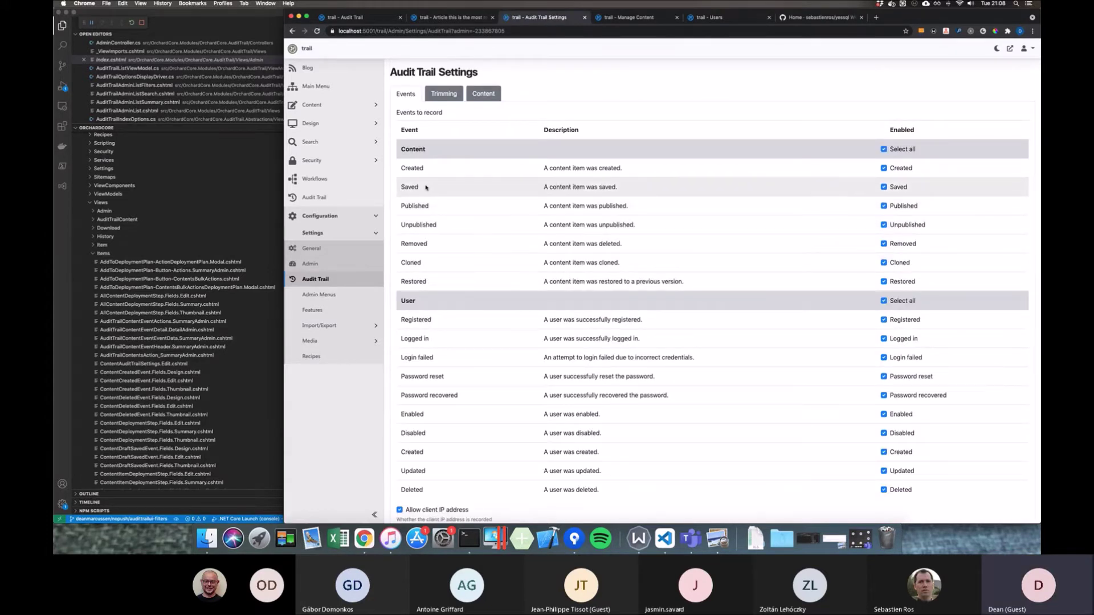
click(313, 197)
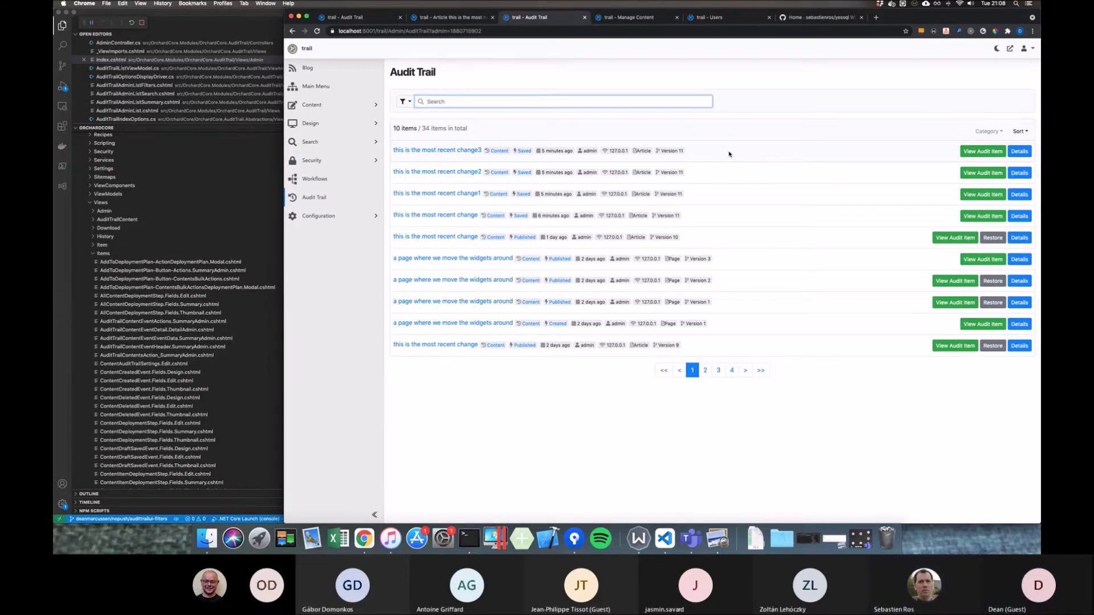
Step: Preview the audit trail list in dark mode twice, switching back to light mode each time
click(996, 49)
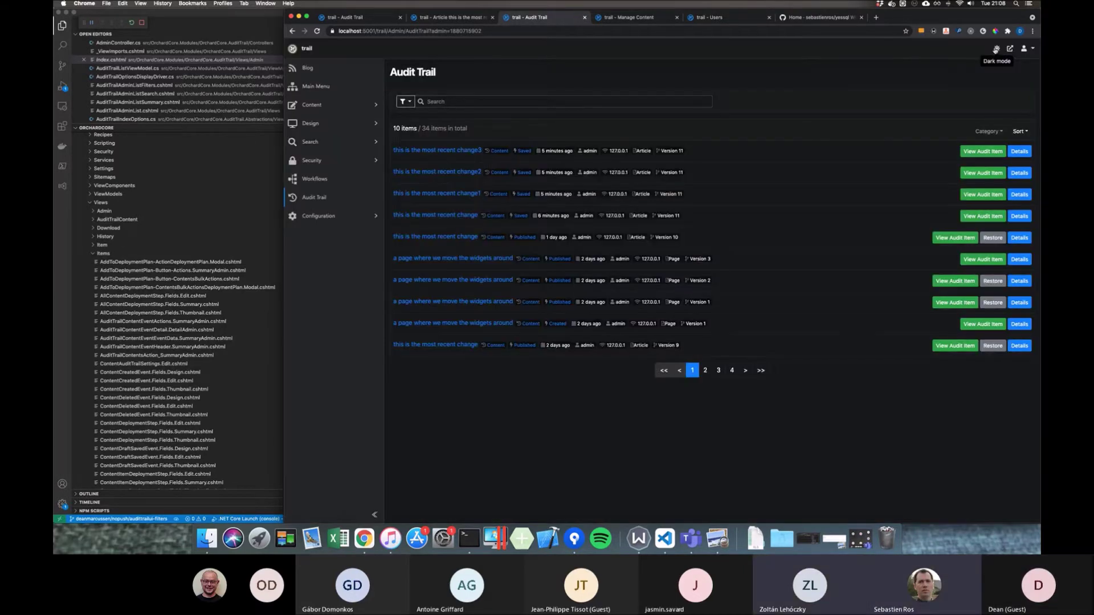
click(996, 50)
click(996, 50)
click(996, 51)
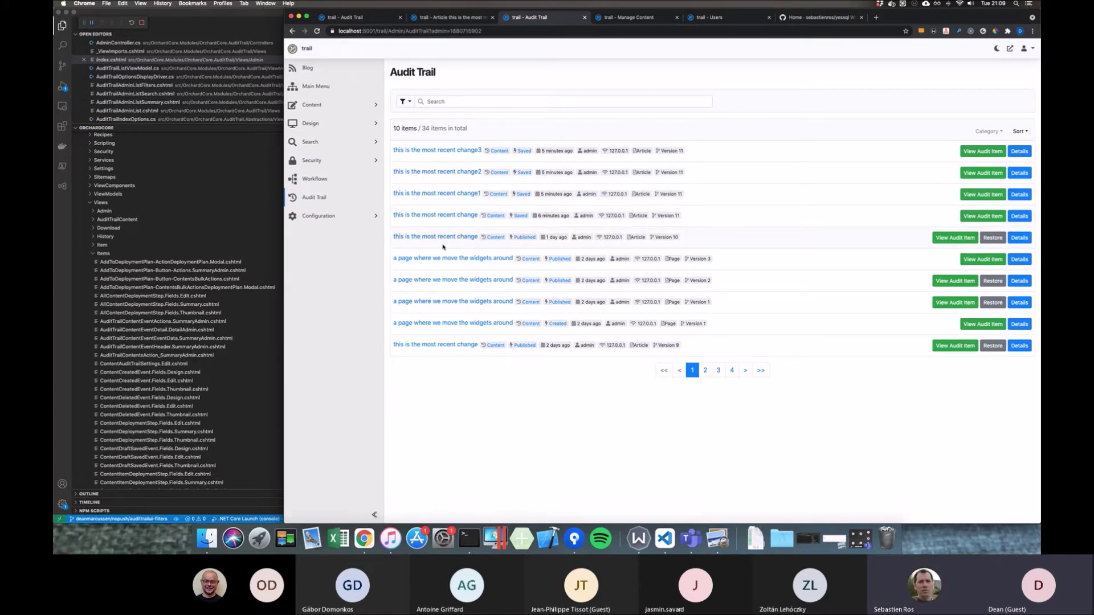
Step: Open the admin user from the user-created event on page 3 in a separate tab, view the edit form, and close it
click(718, 371)
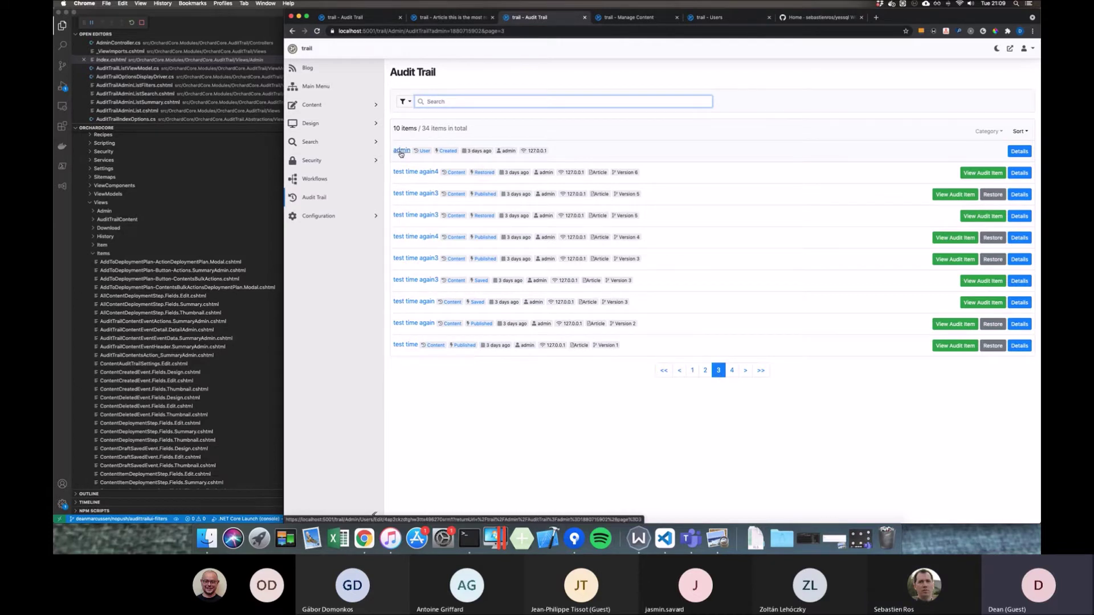
right_click(402, 154)
click(418, 154)
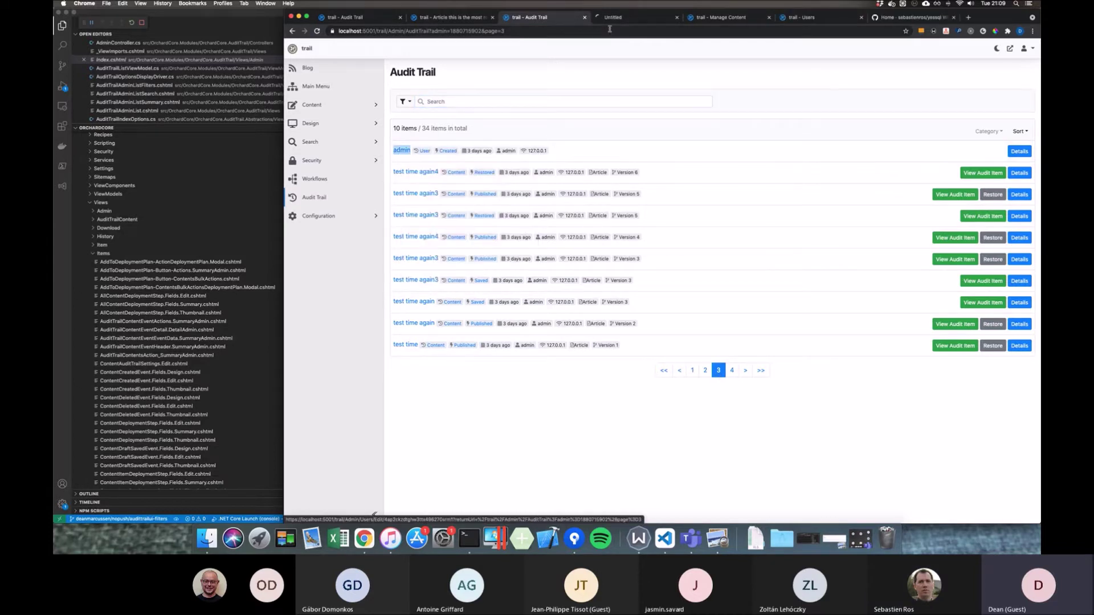
click(661, 18)
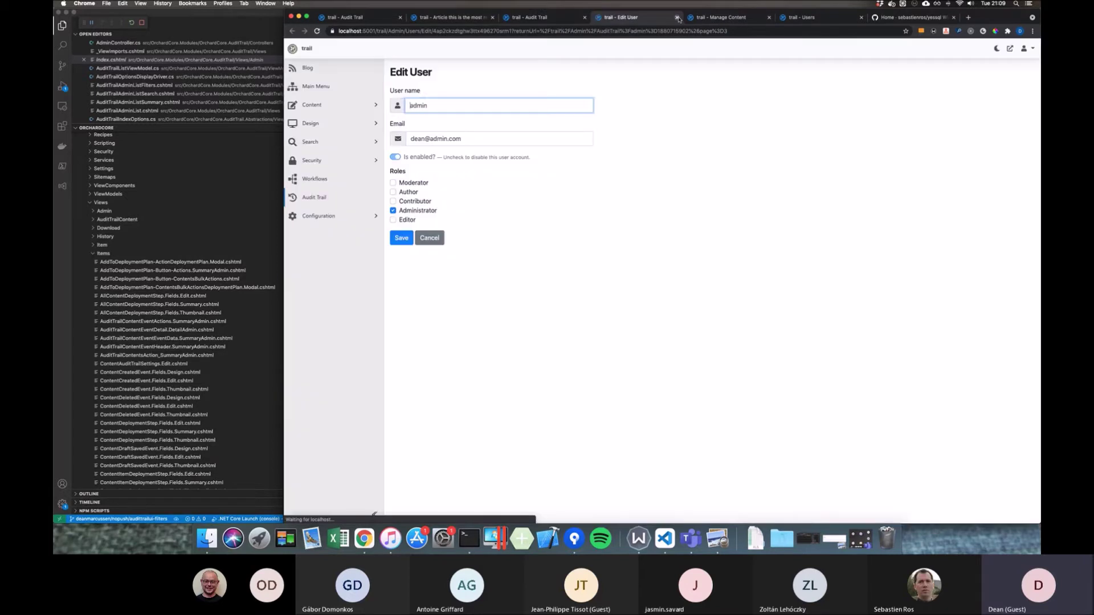
click(677, 18)
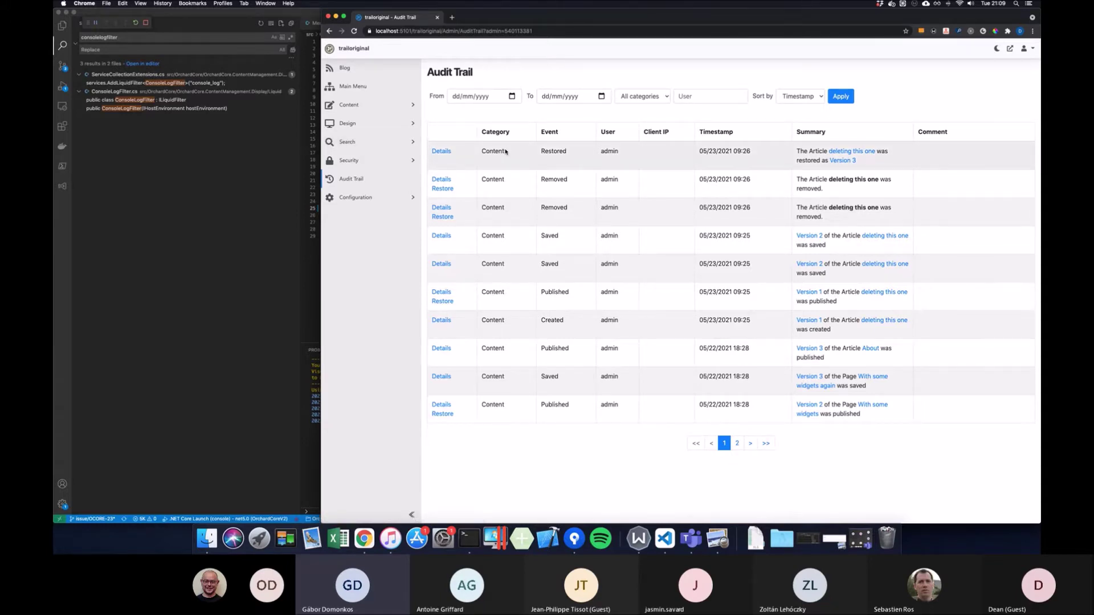
Step: Return from the original site's audit trail to the new one and examine the details of the restored "test time again4" event
key(ctrl+Left)
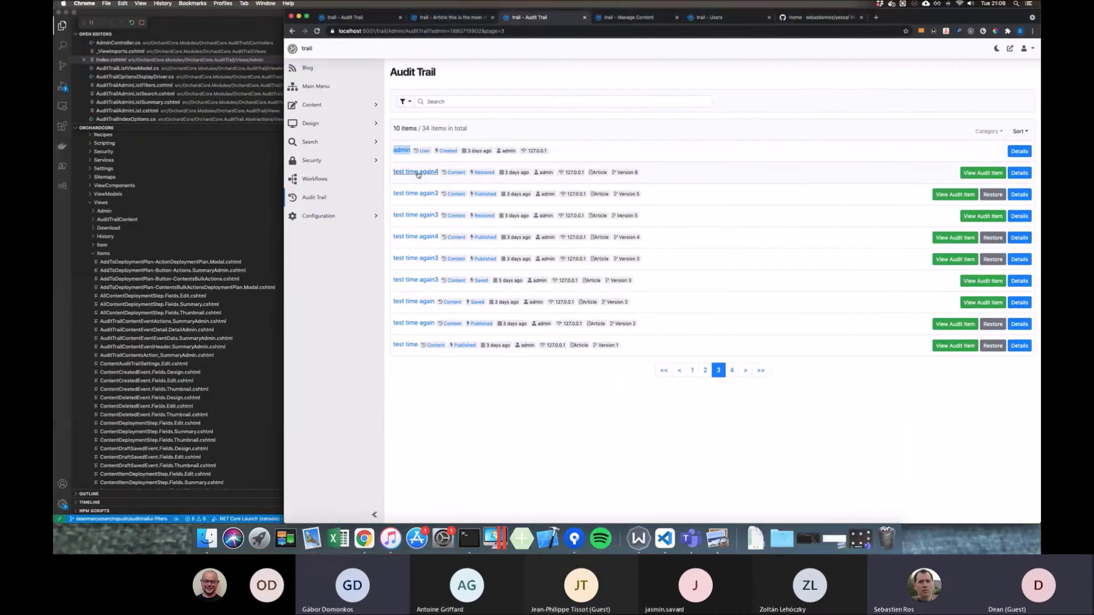
triple_click(512, 172)
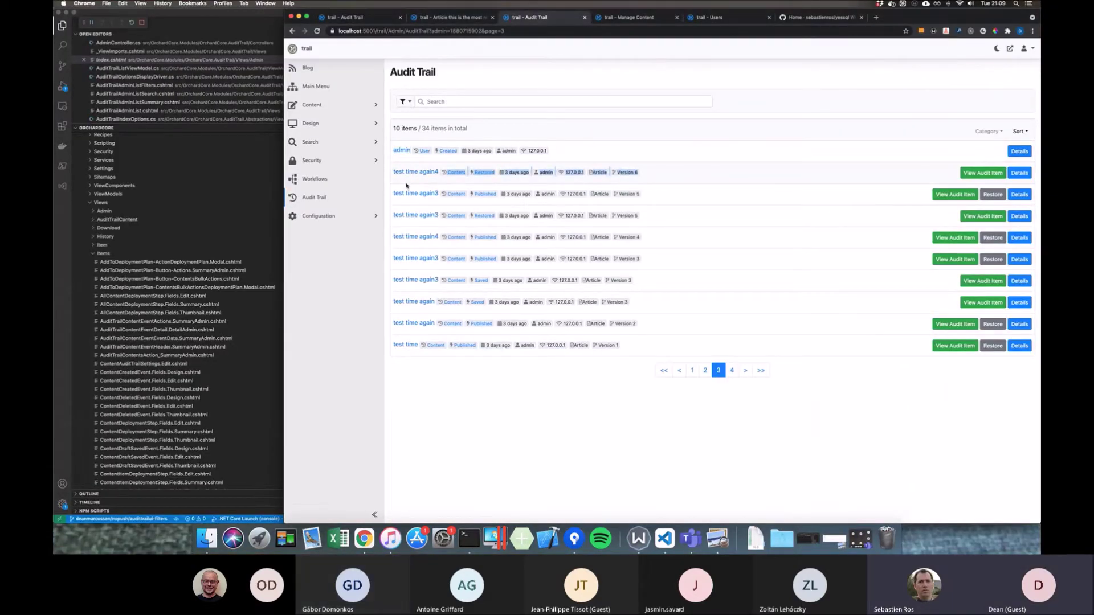
click(408, 183)
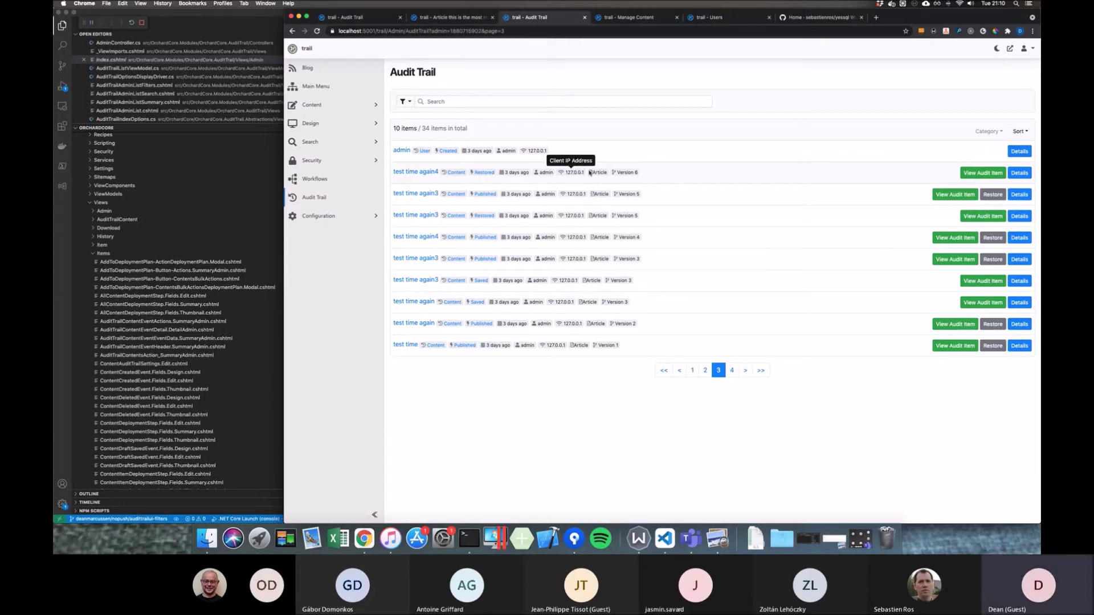
Step: Switch to the original site's audit trail and open the page inspector to review how the event table displays at a narrower width
key(ctrl+Right)
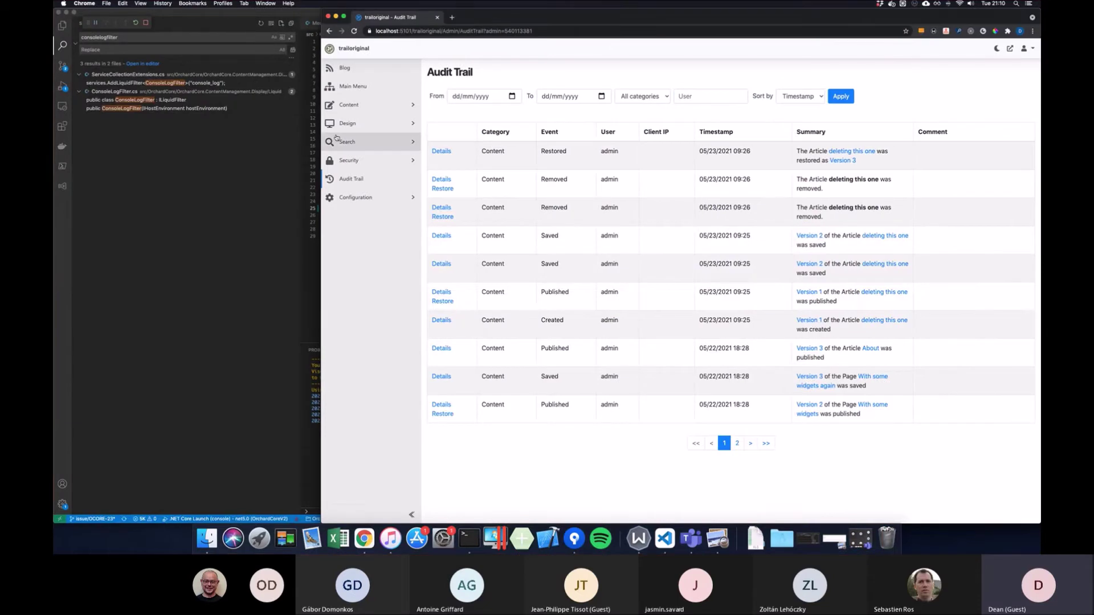
drag(321, 133, 309, 132)
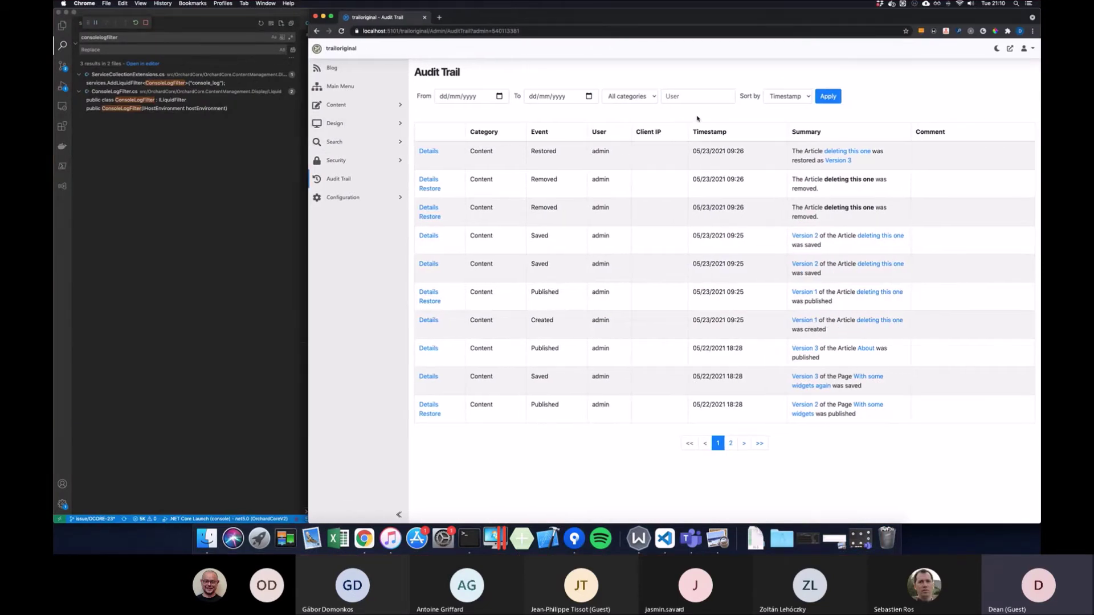
right_click(699, 115)
click(742, 233)
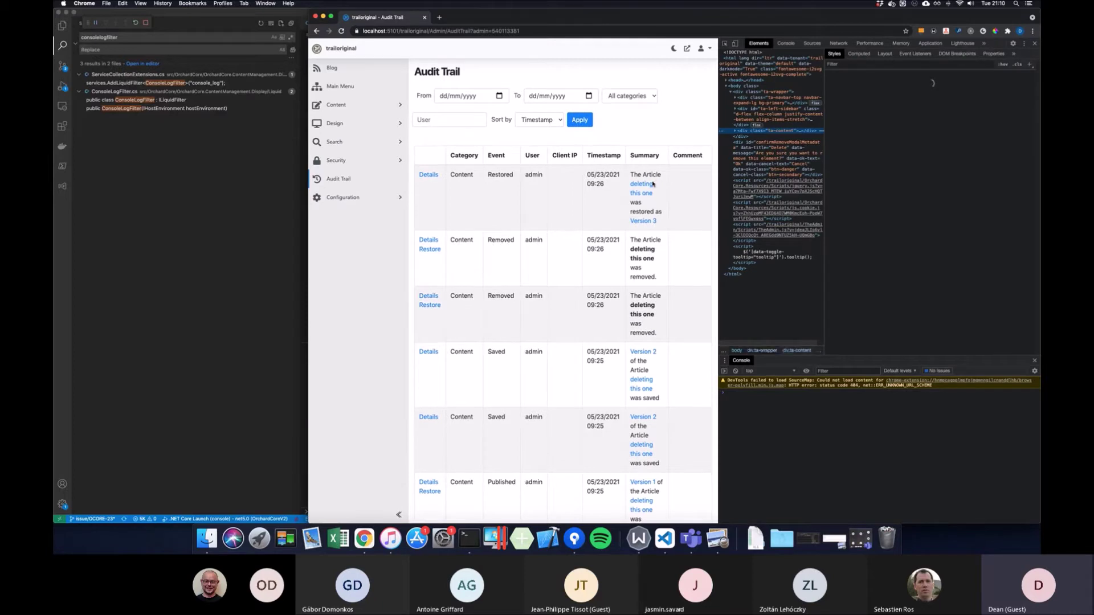
scroll(653, 184, down, 2)
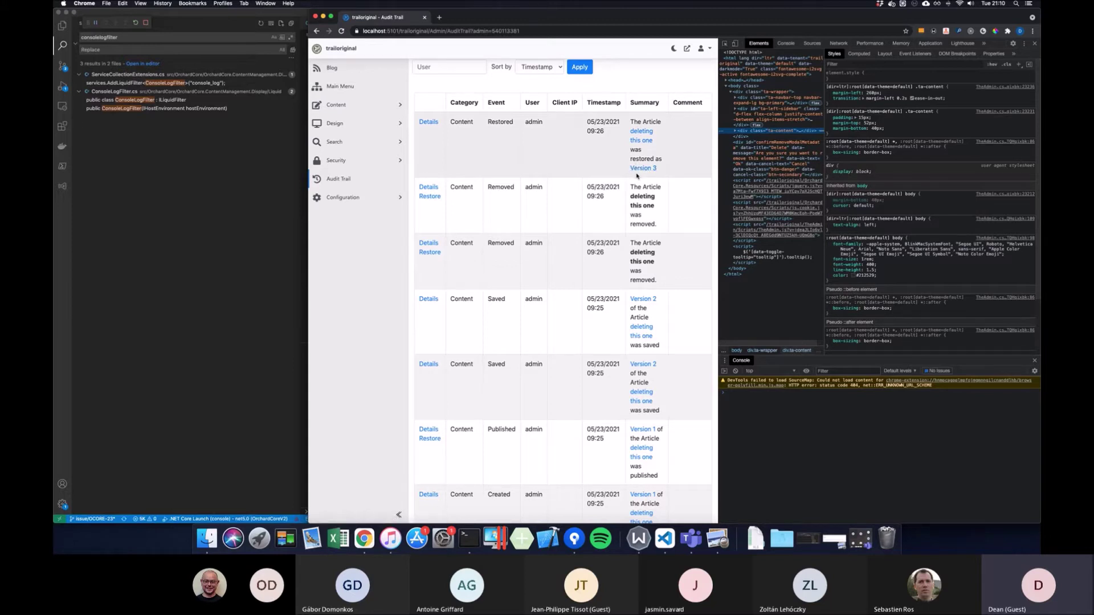
scroll(637, 176, down, 5)
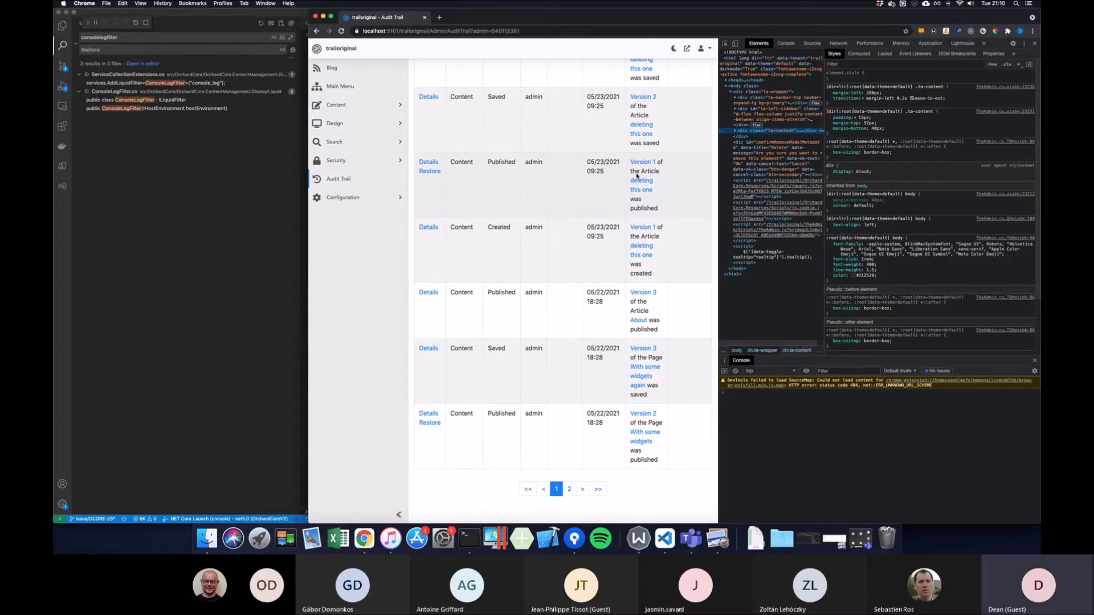
scroll(649, 153, up, 3)
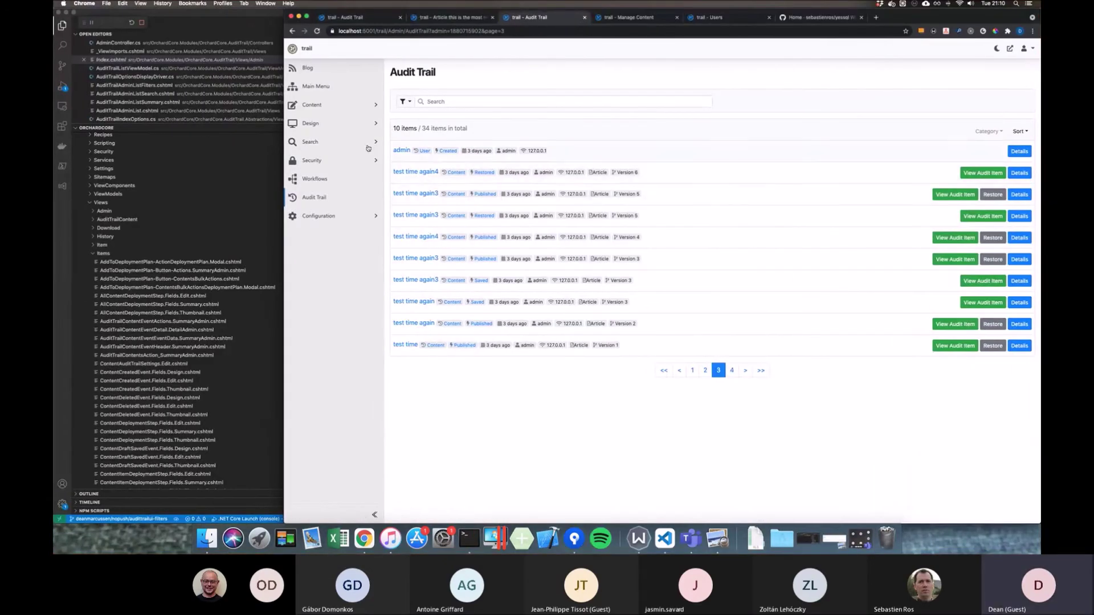
Step: Open the new site's content items list in a separate tab and compare its layout with the article version view and audit trail list
click(359, 107)
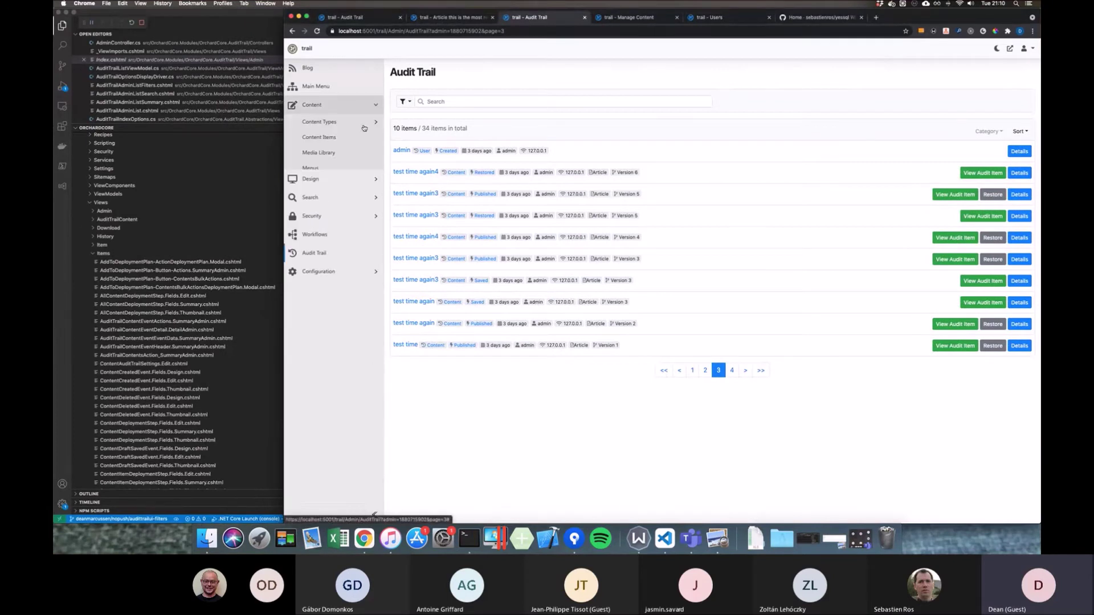
right_click(334, 139)
click(368, 140)
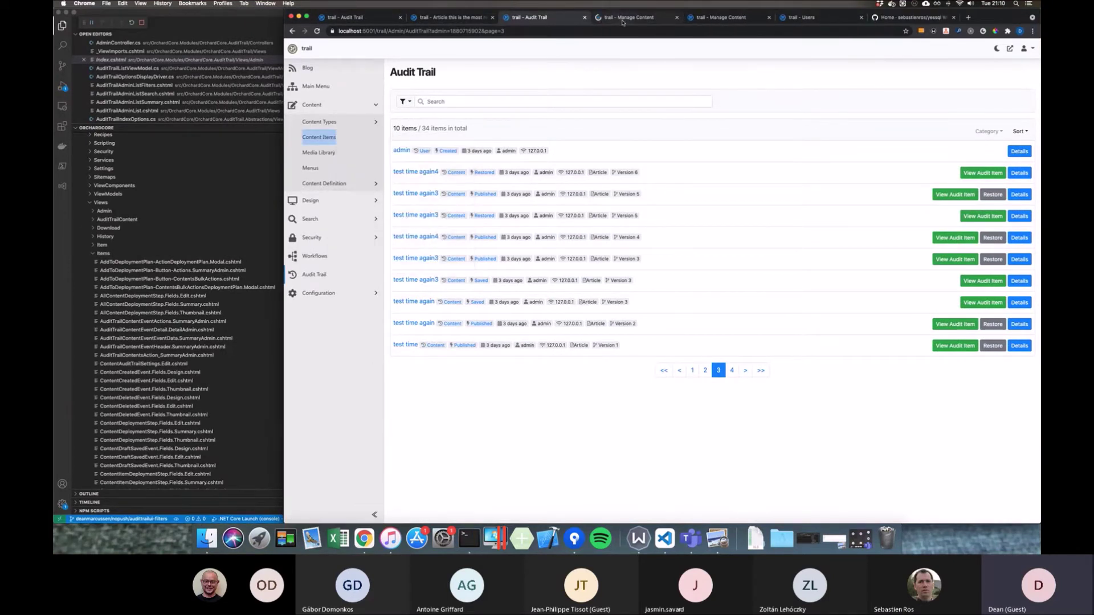
click(624, 17)
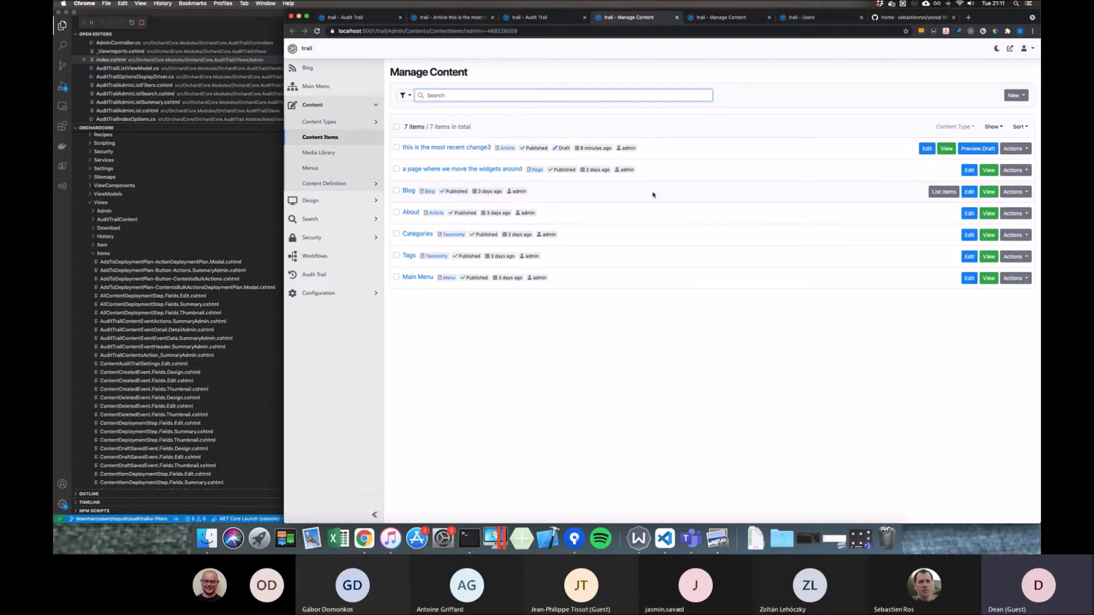
click(475, 18)
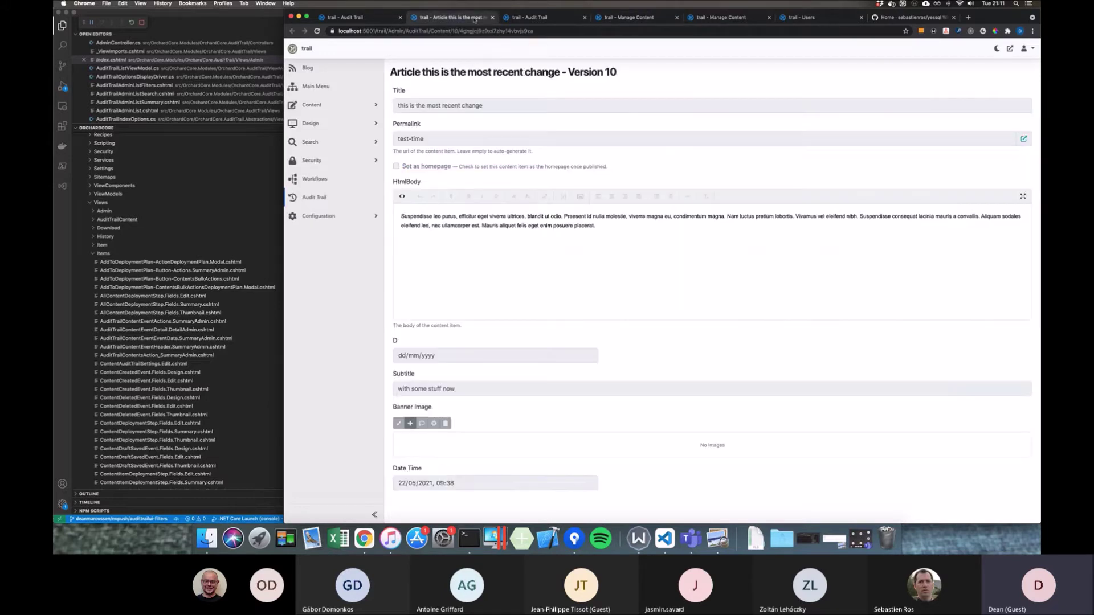
click(386, 17)
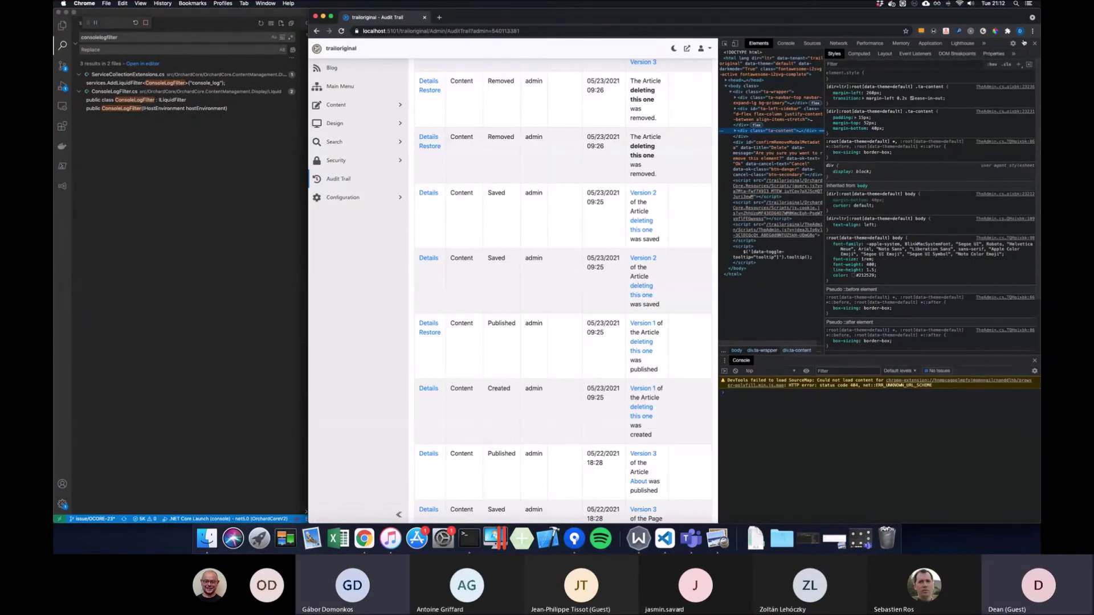
Step: Close the original site's page inspector, maximise its window, and compare its event summaries with the new audit trail's entries
click(1034, 43)
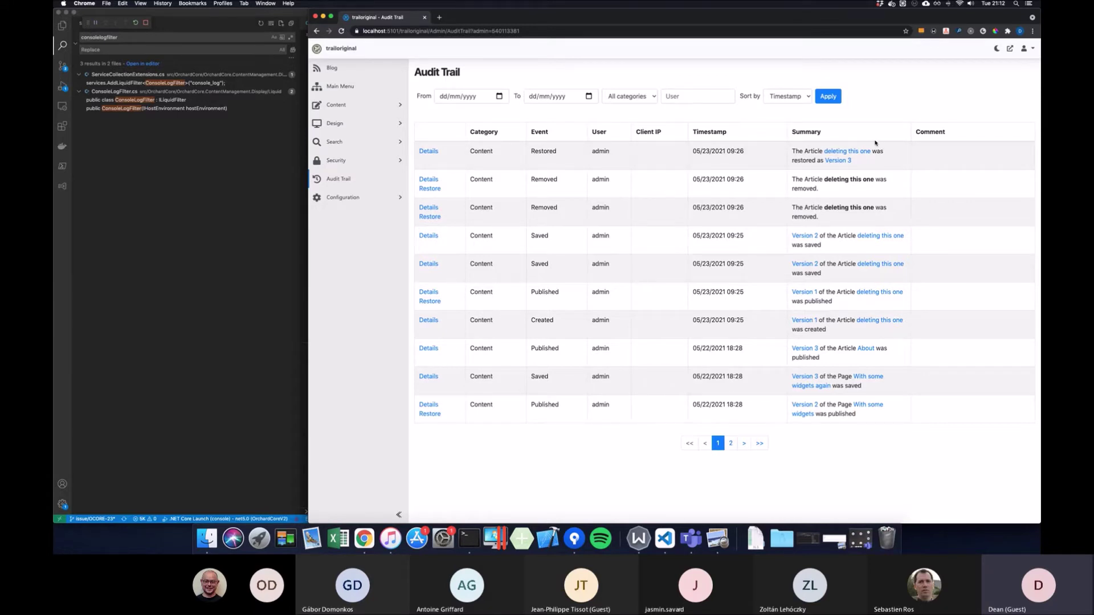
key(ctrl+alt+Return)
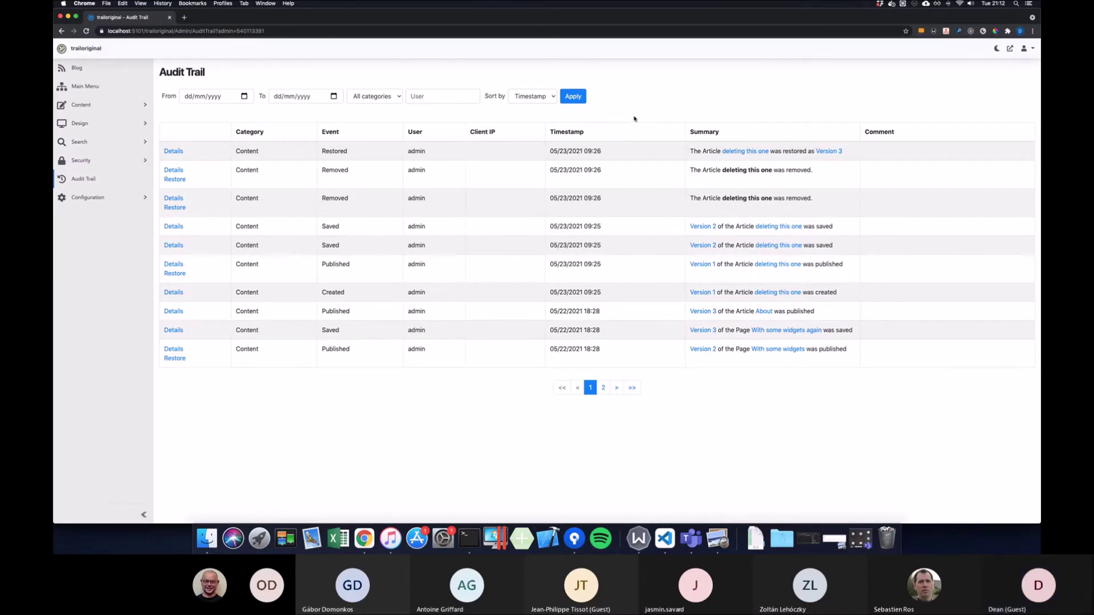
key(ctrl+Left)
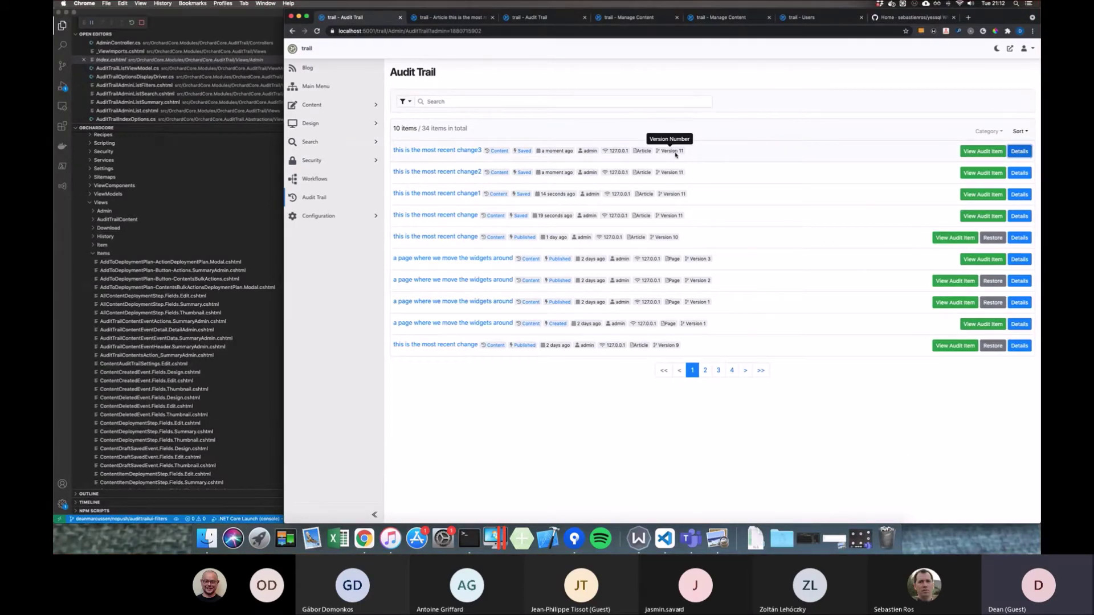
key(ctrl+Right)
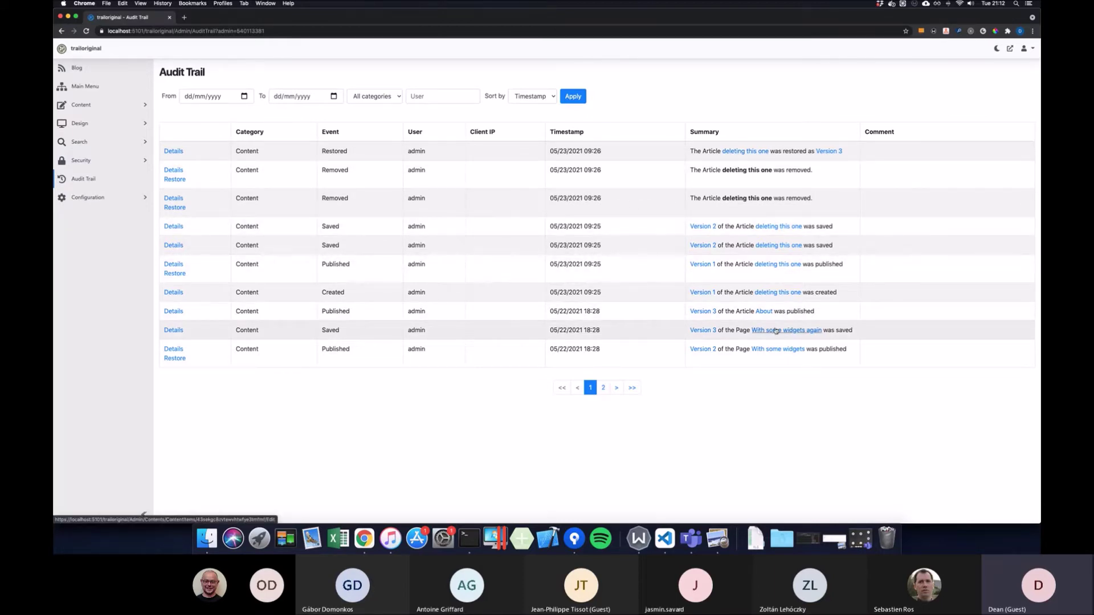
key(ctrl+Left)
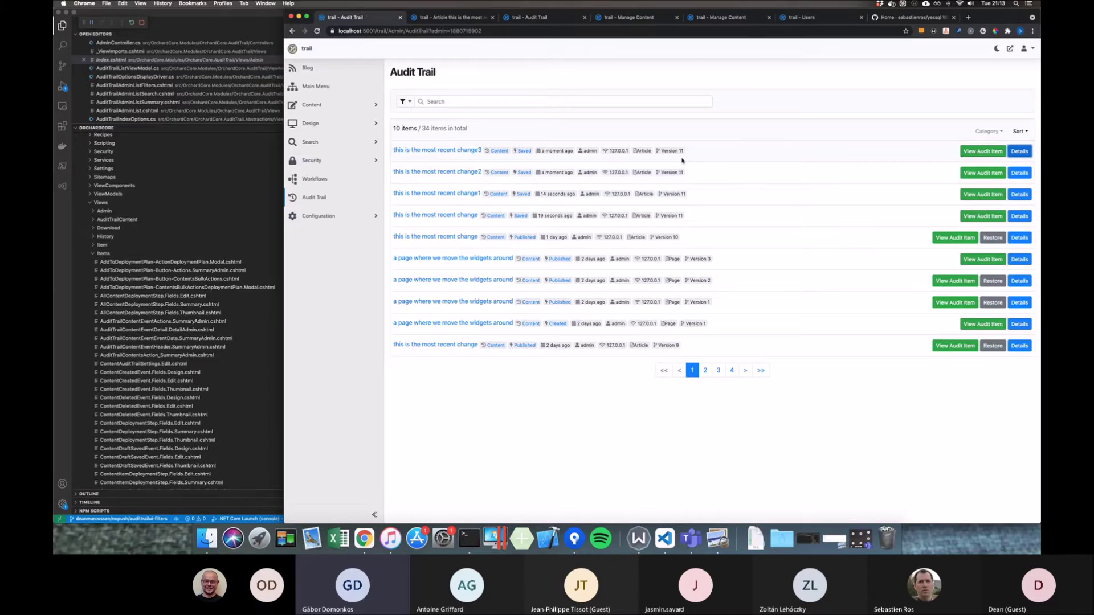
key(super+grave)
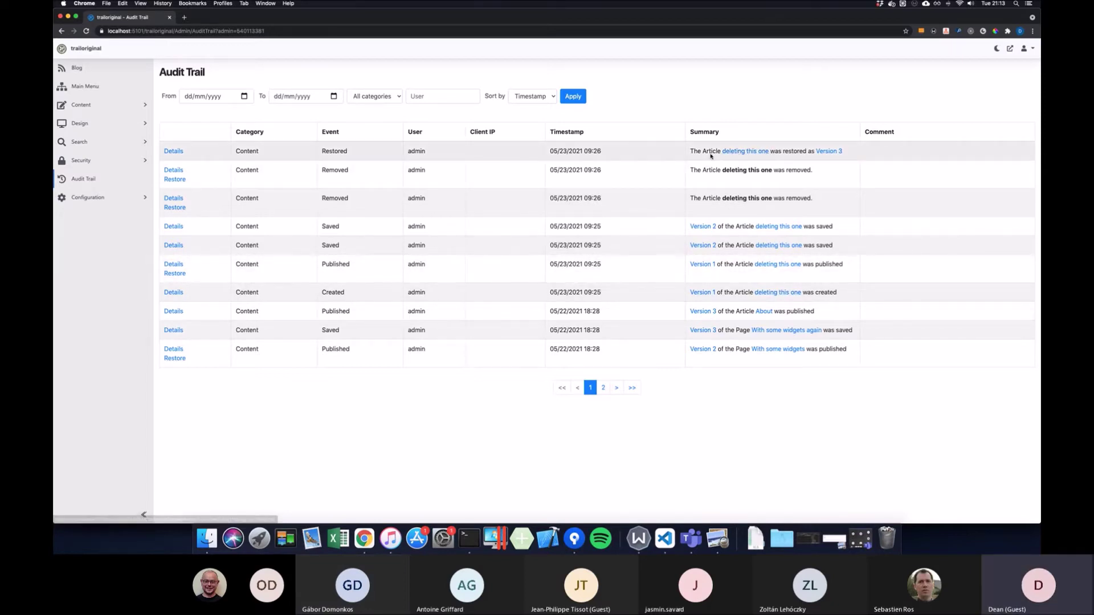
drag(702, 151, 720, 154)
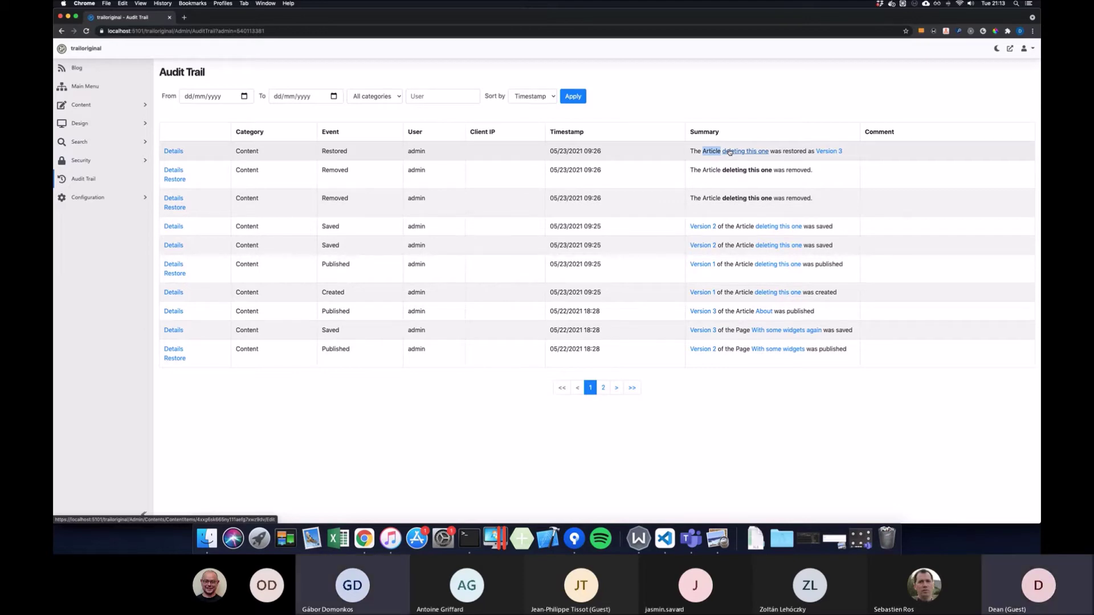
key(ctrl+Left)
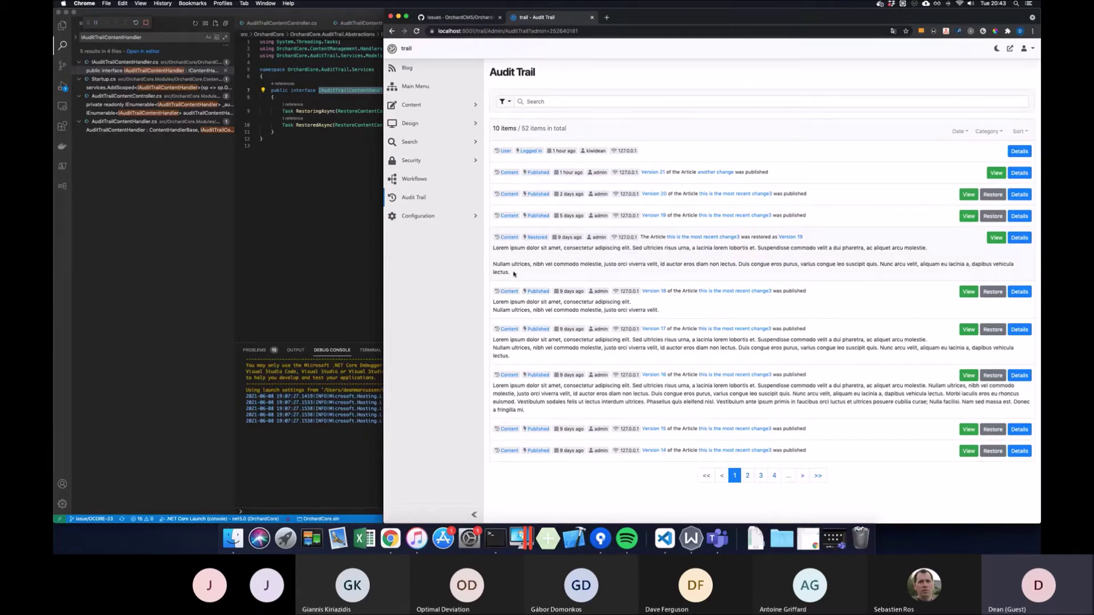
Step: Open the article from the restored event, publish it with the audit comment "some comment", and return to the audit trail list
drag(514, 274, 495, 249)
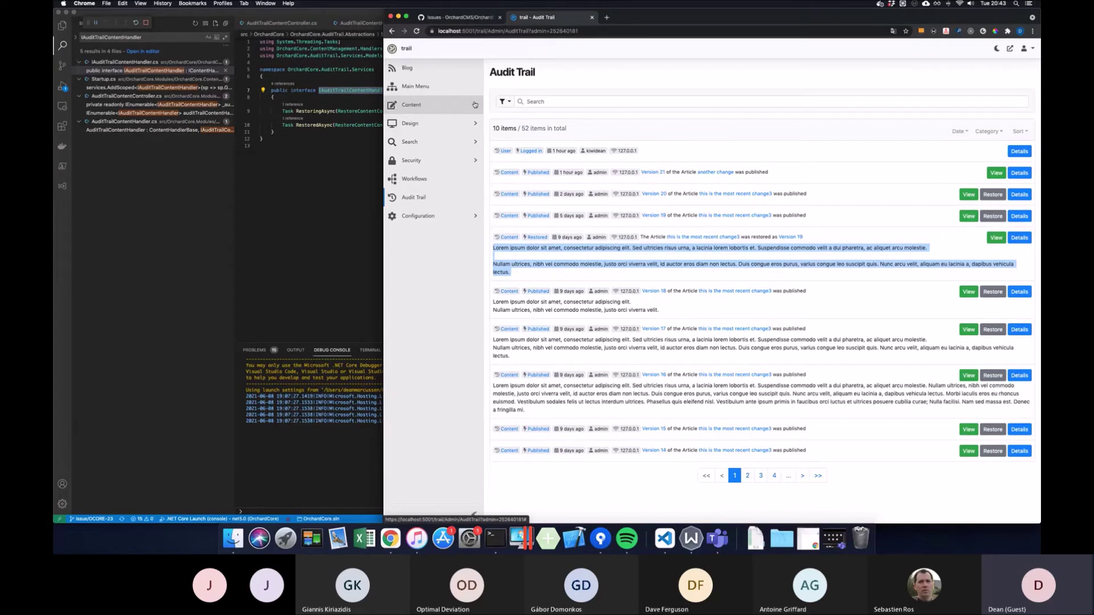
click(711, 237)
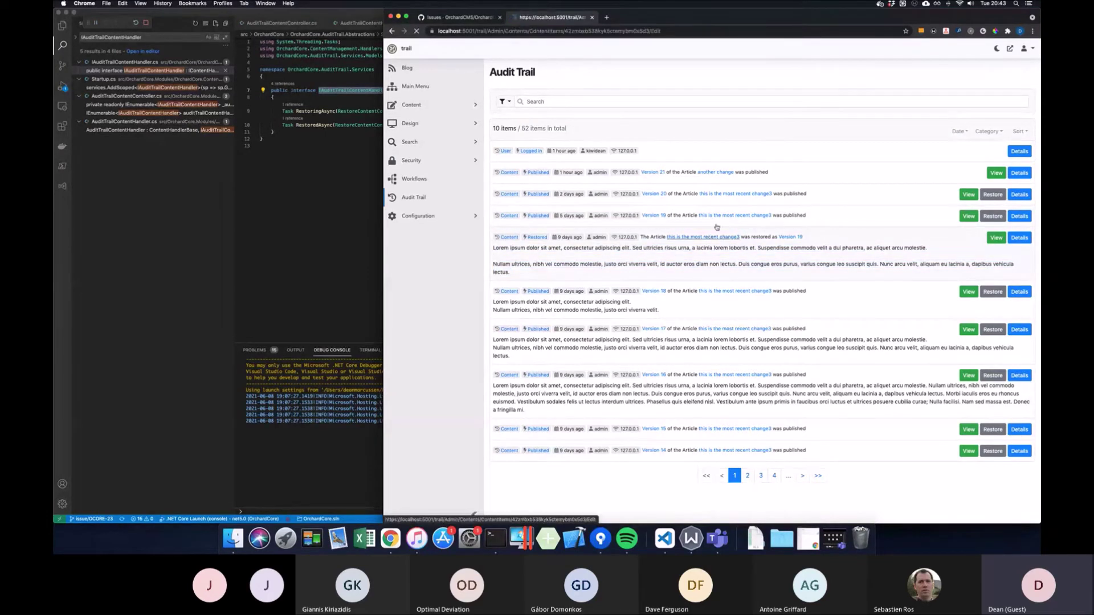
click(530, 108)
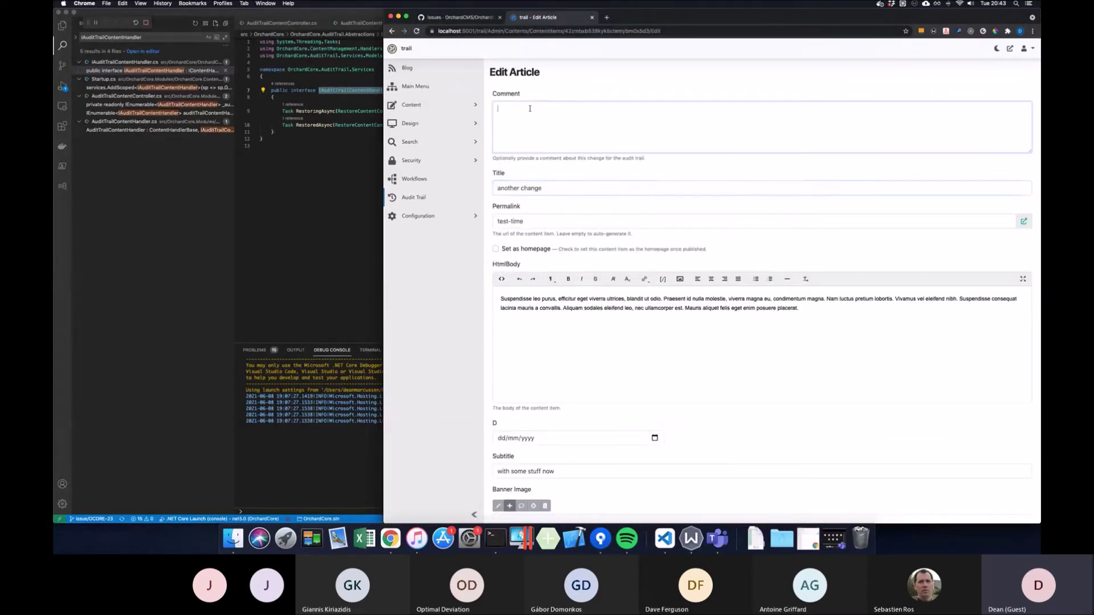
text(s)
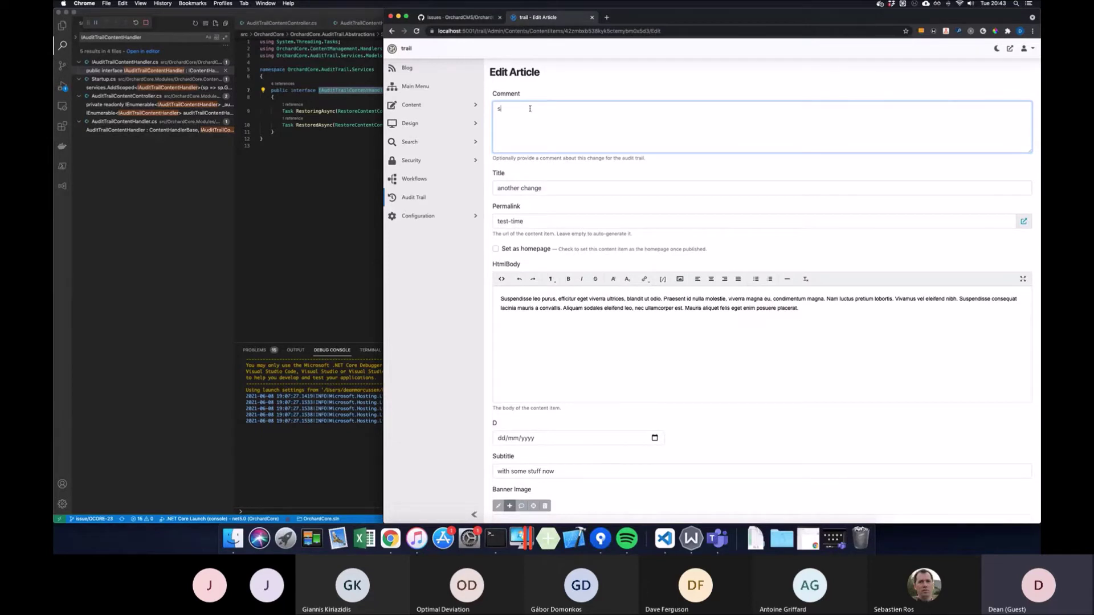
text(ome comment)
scroll(610, 124, down, 3)
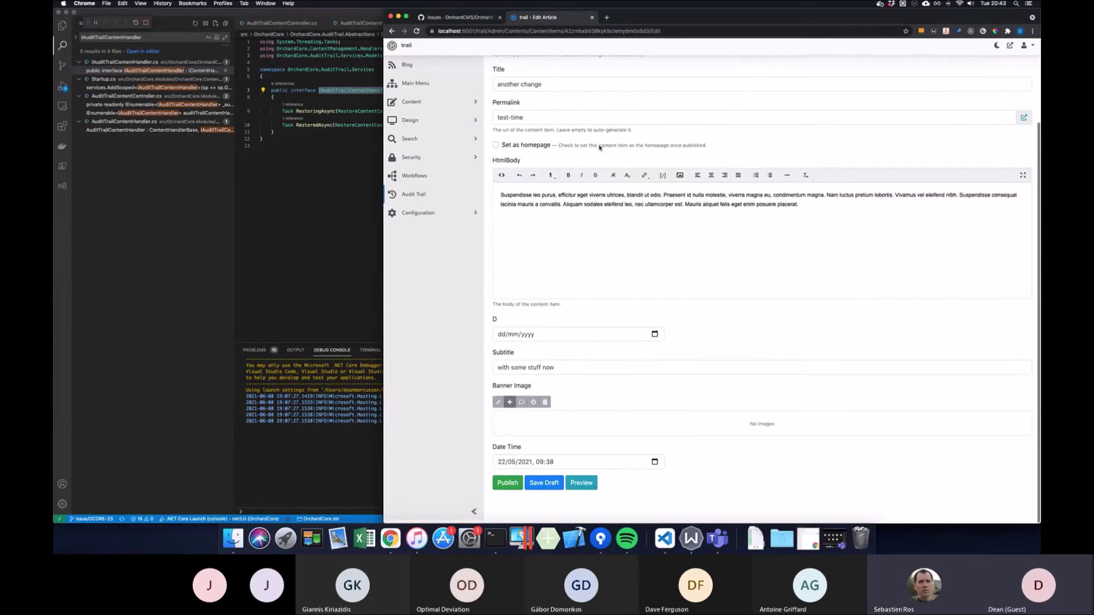
click(507, 485)
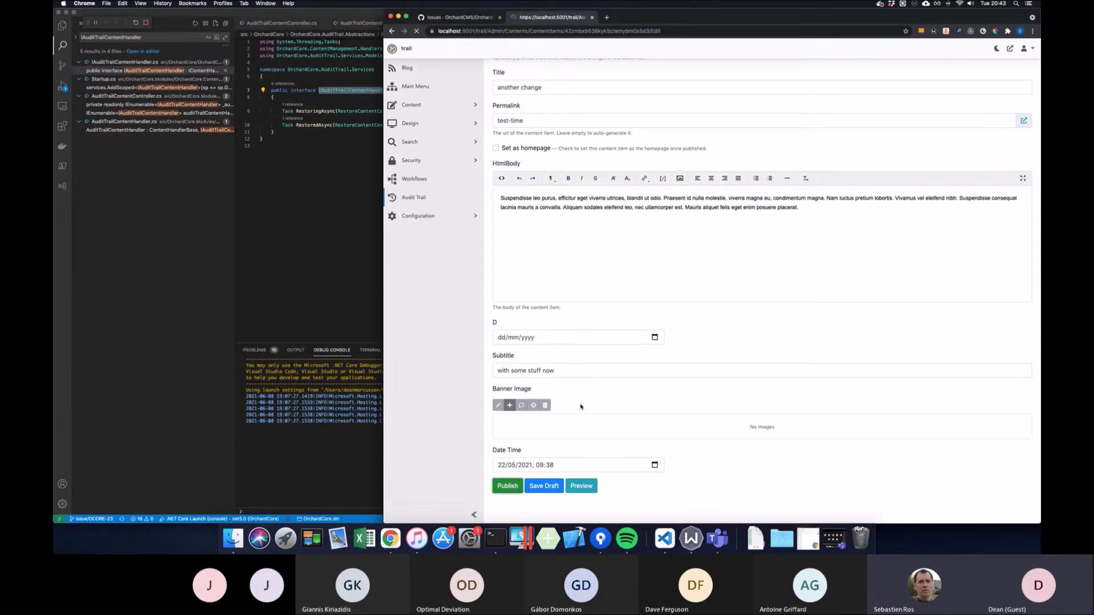
click(453, 197)
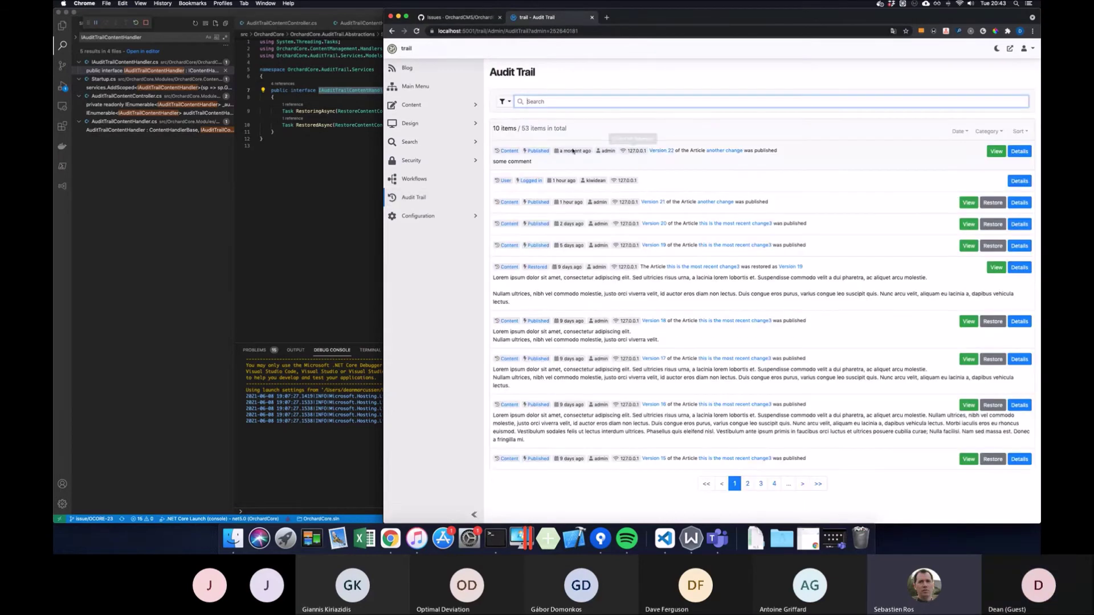
Step: Review the Trimming, Content and Events sections of the audit trail settings, and return to the audit trail list
click(472, 217)
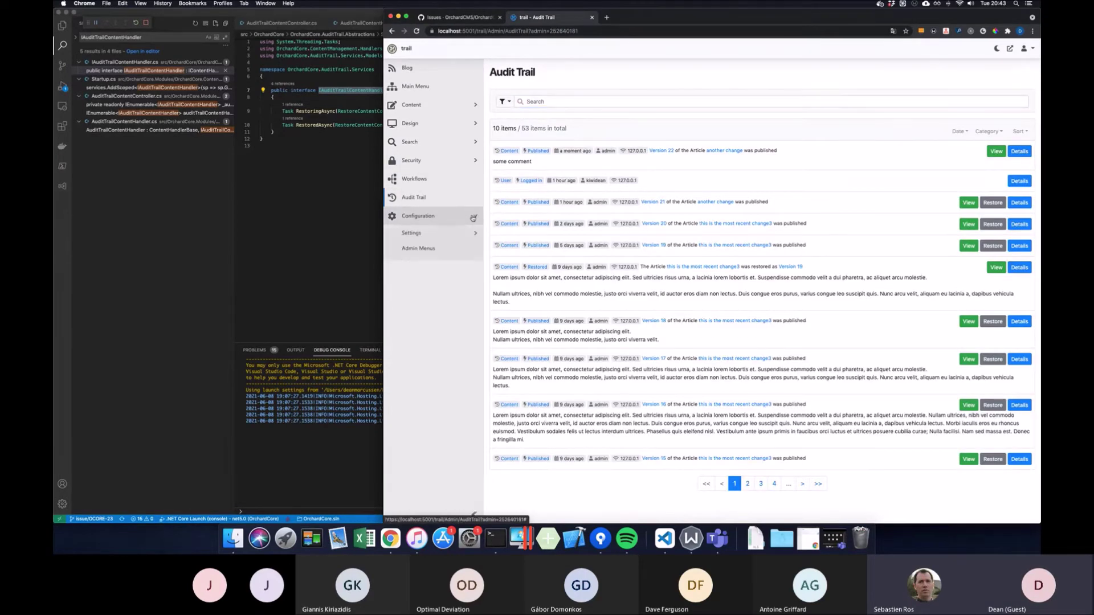
click(461, 235)
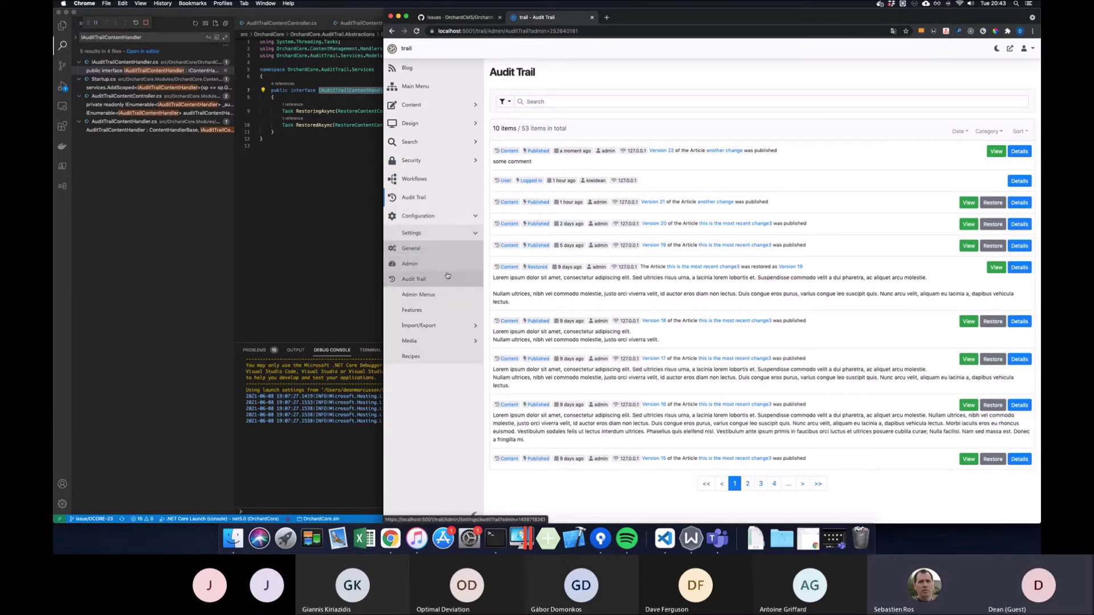
click(448, 279)
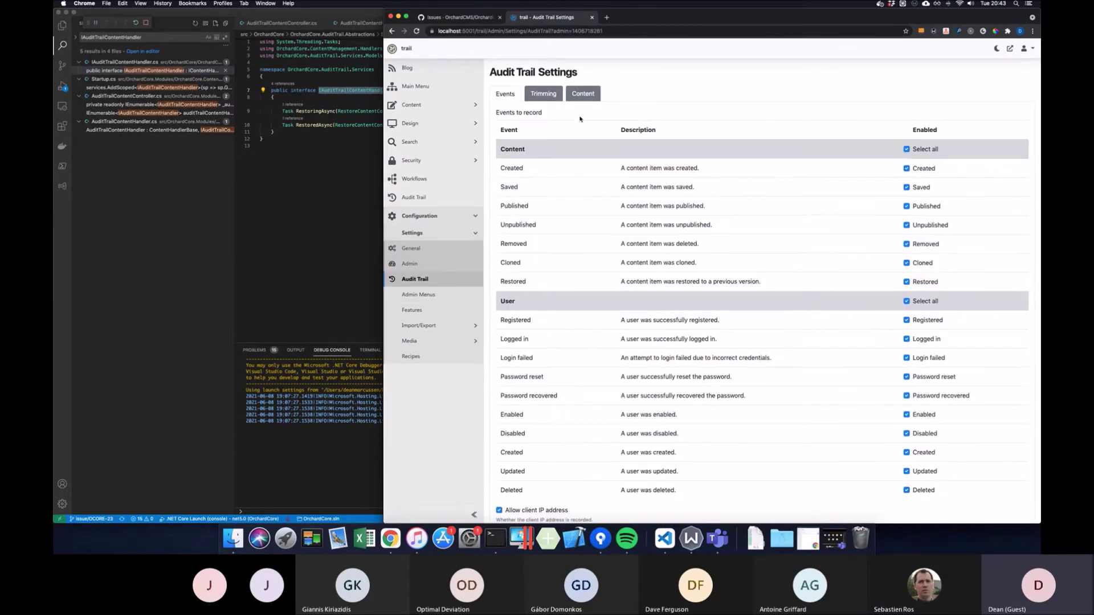
click(544, 93)
click(583, 94)
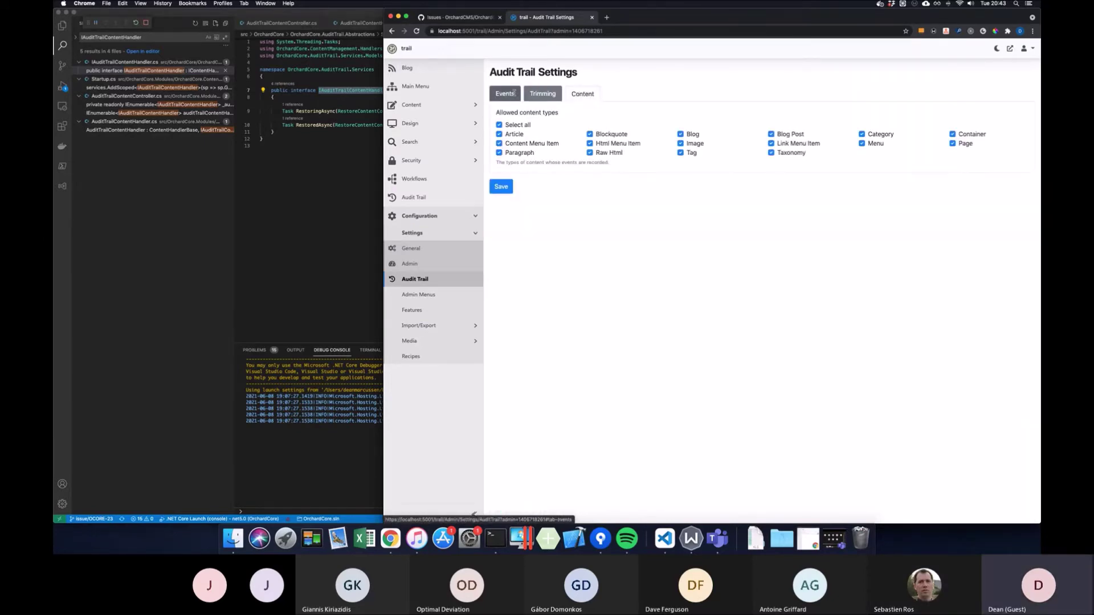
click(515, 93)
scroll(552, 454, down, 3)
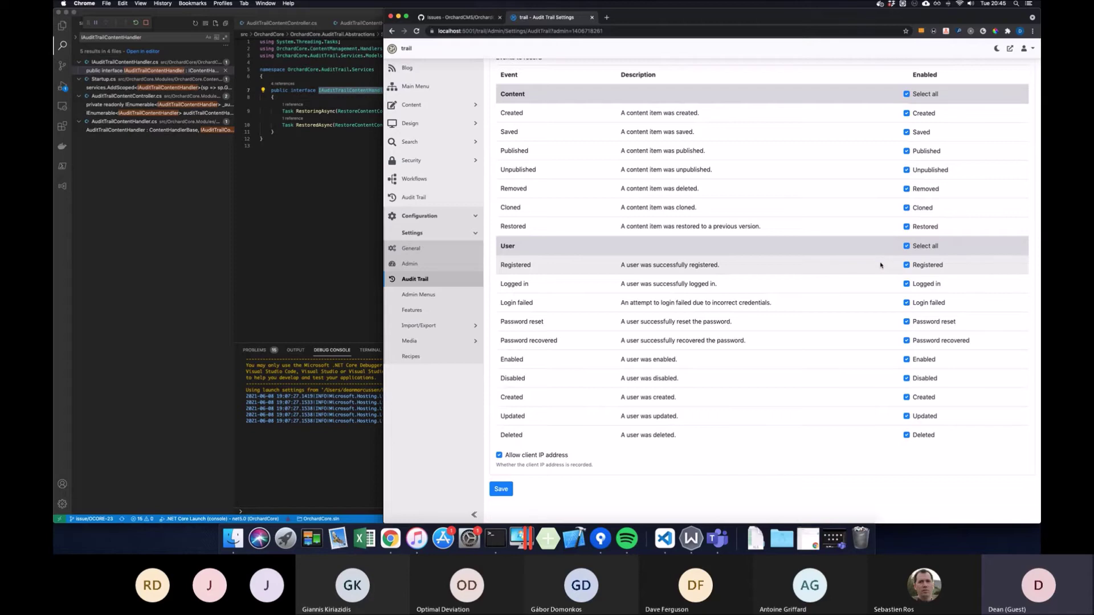
click(465, 198)
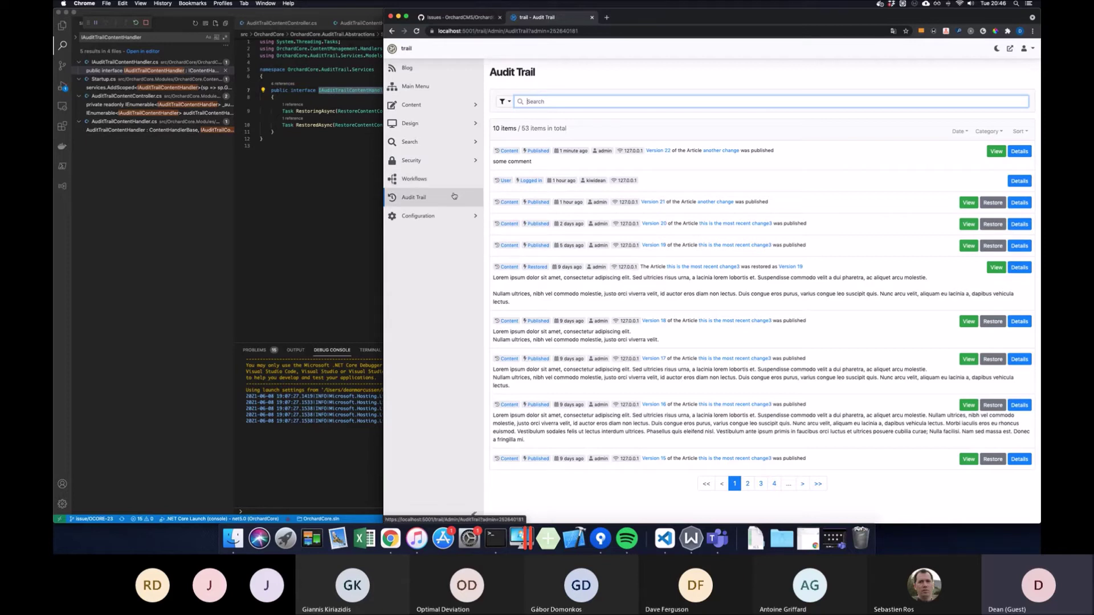
Step: Open the list of content items
click(821, 116)
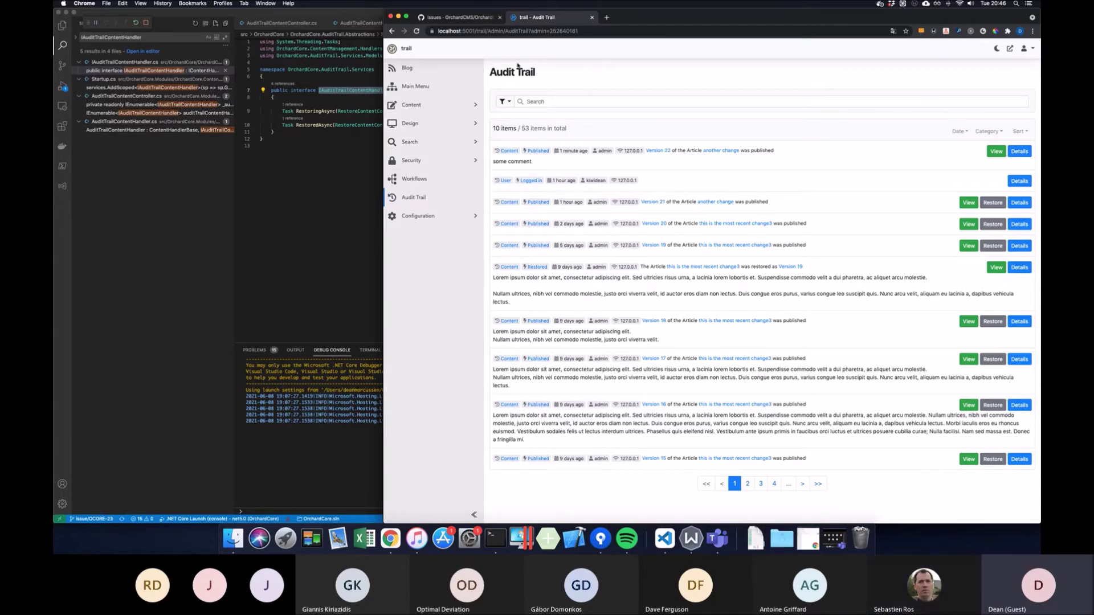
click(472, 107)
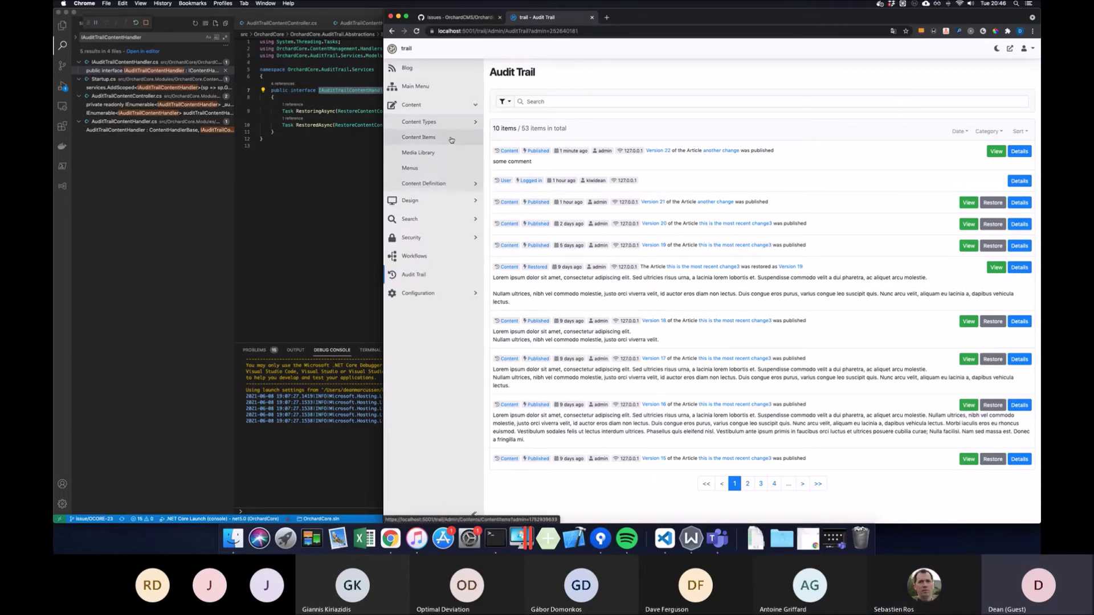
click(451, 141)
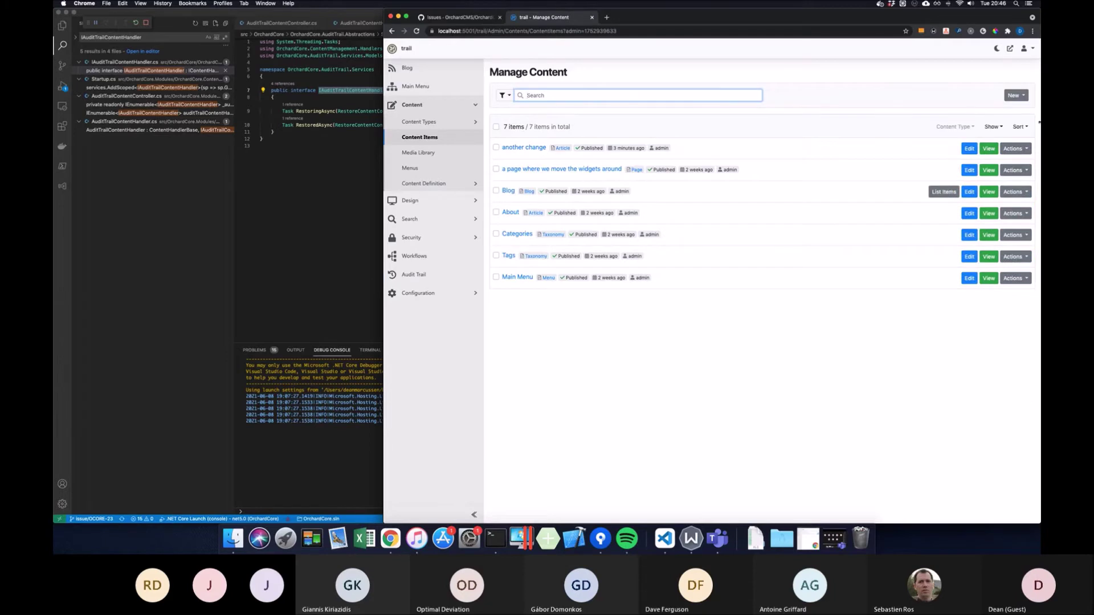
Step: Open the audit trail of the "another change" article and highlight the content item ID in its address
click(1015, 148)
click(993, 198)
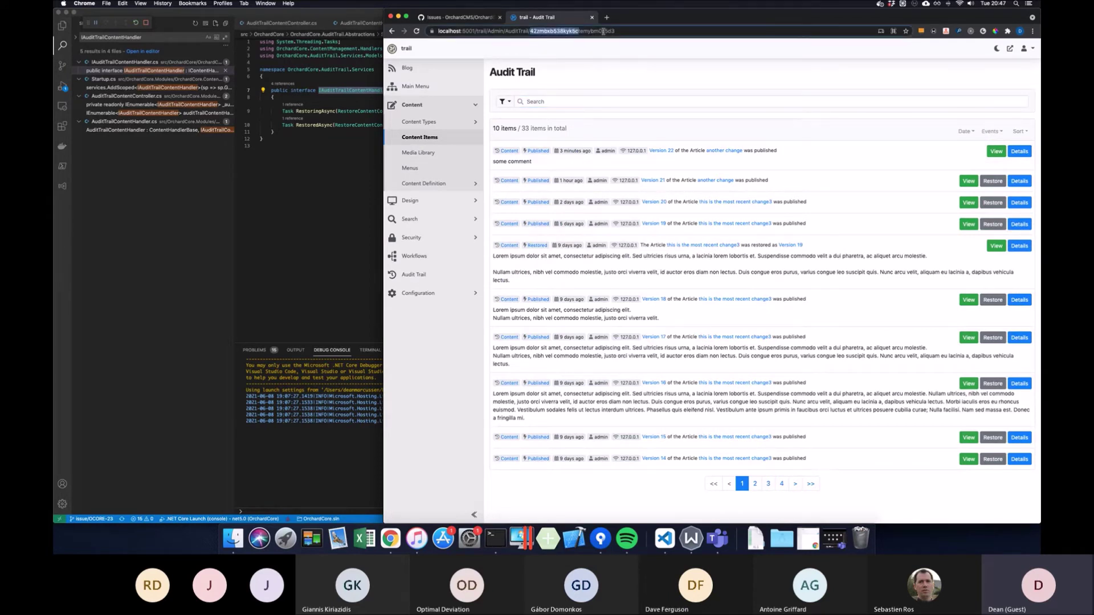
double_click(622, 30)
click(671, 100)
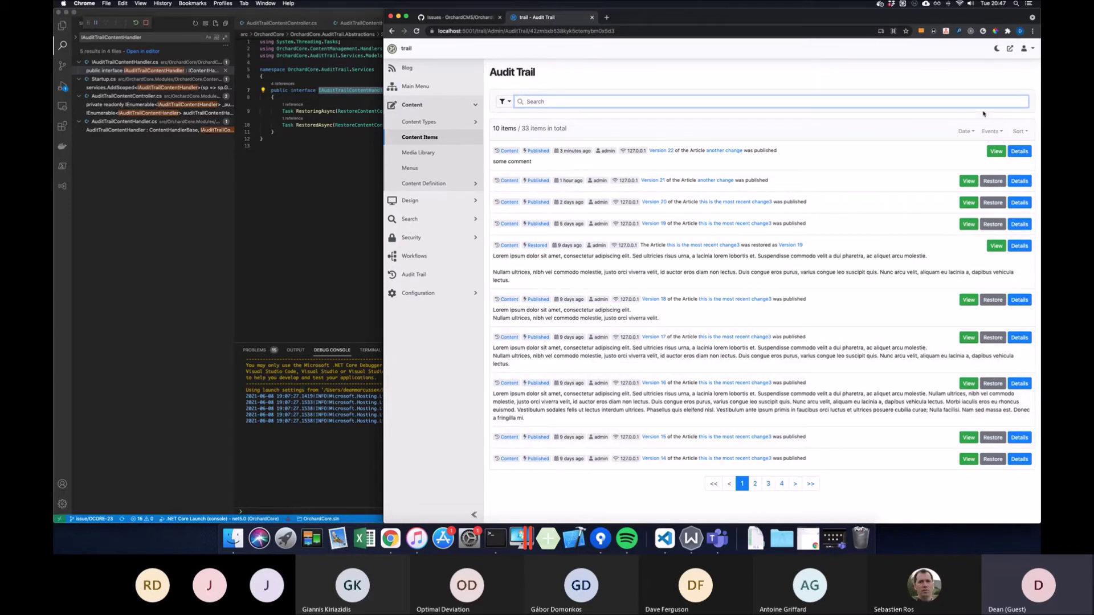
Step: Filter the article's audit trail by Published events, and switch the event filter to Restored
click(991, 131)
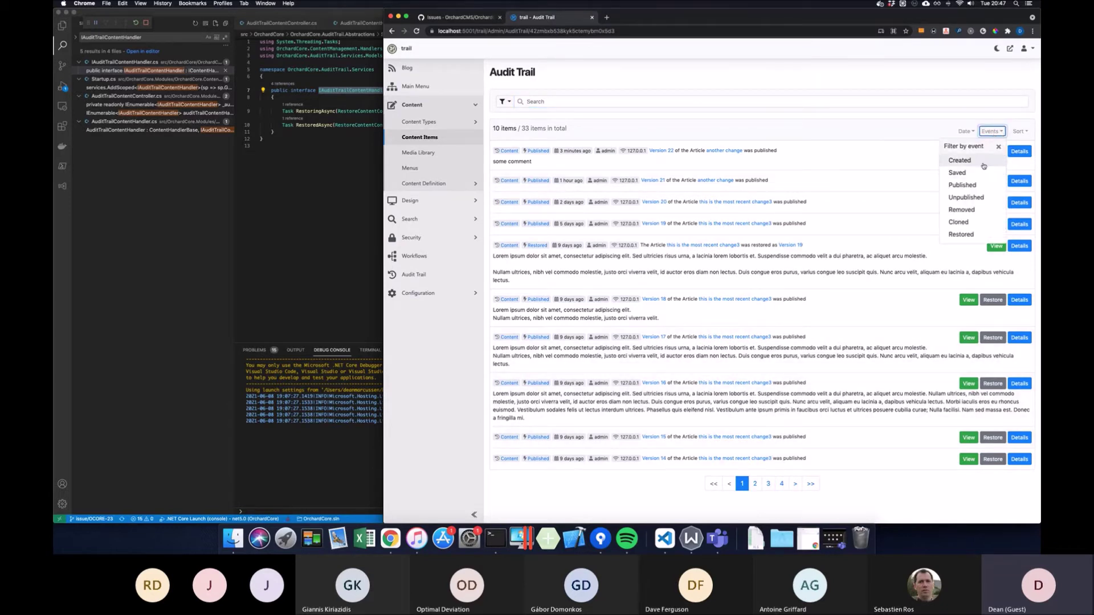
click(981, 186)
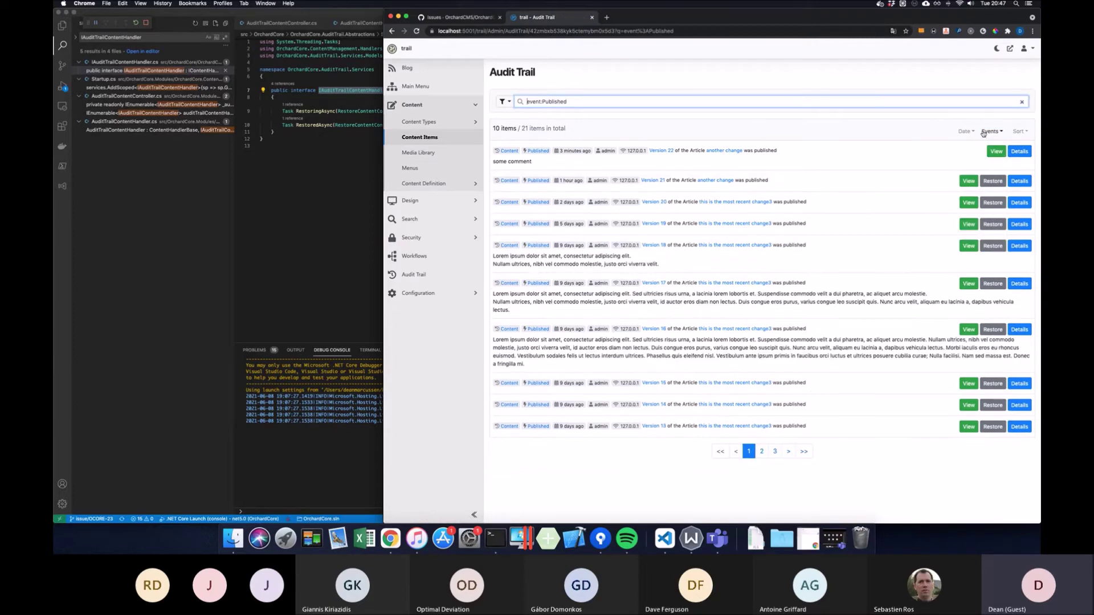
click(991, 132)
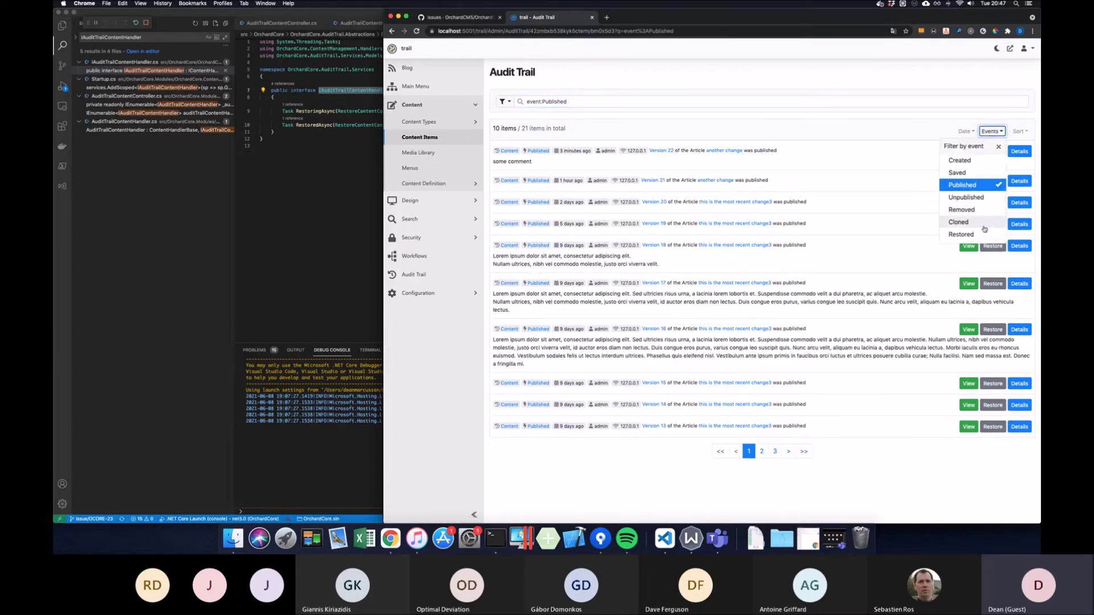
click(975, 234)
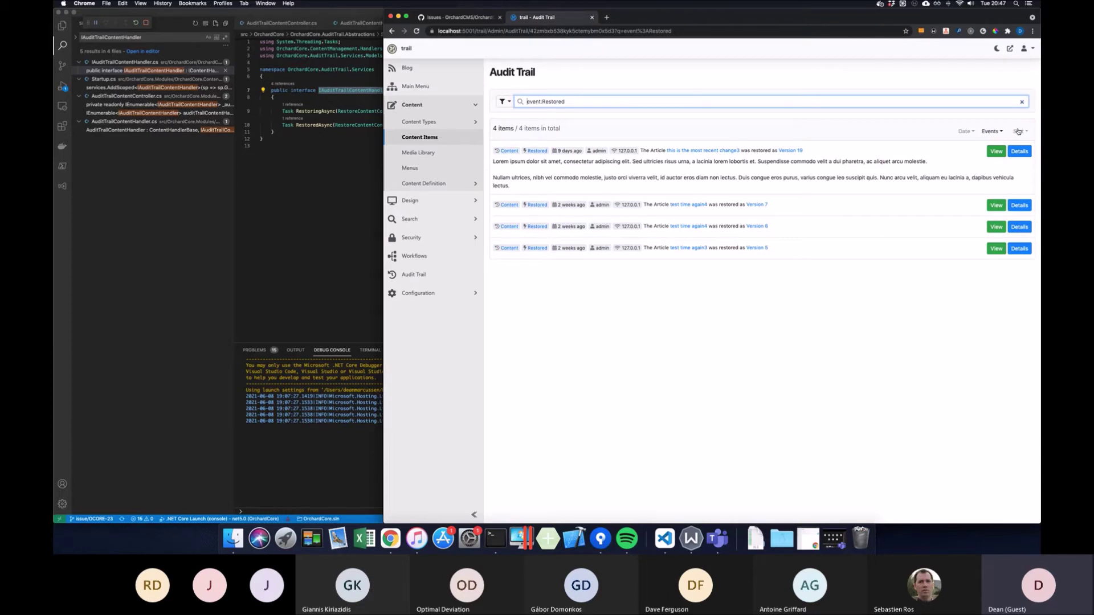
Step: Sort the restored events by Newest, check the event filter options, and change the sorting to Category
click(1018, 131)
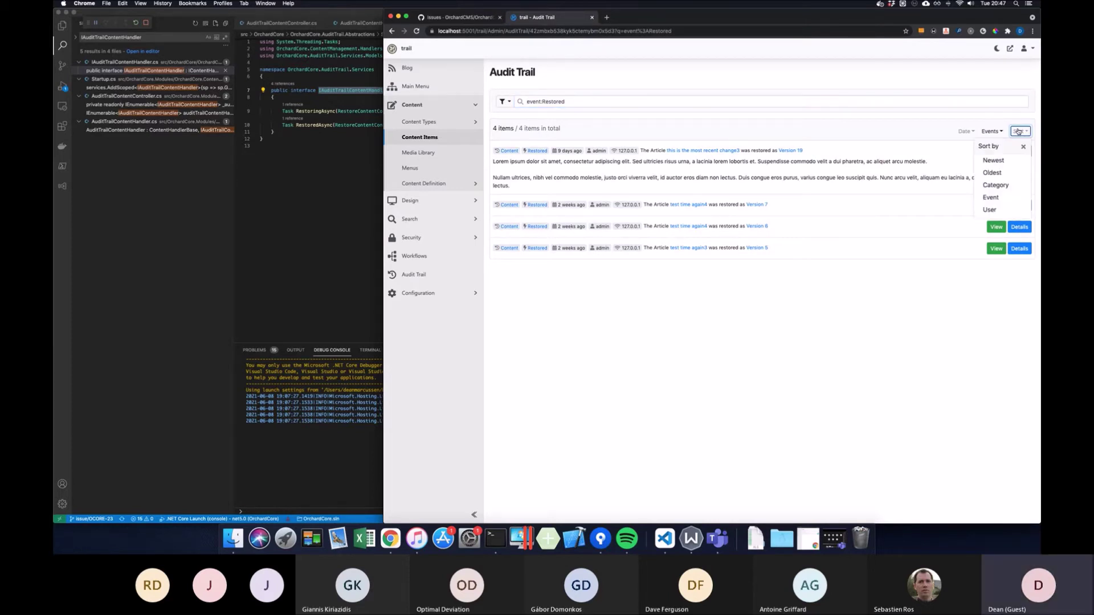
click(1007, 161)
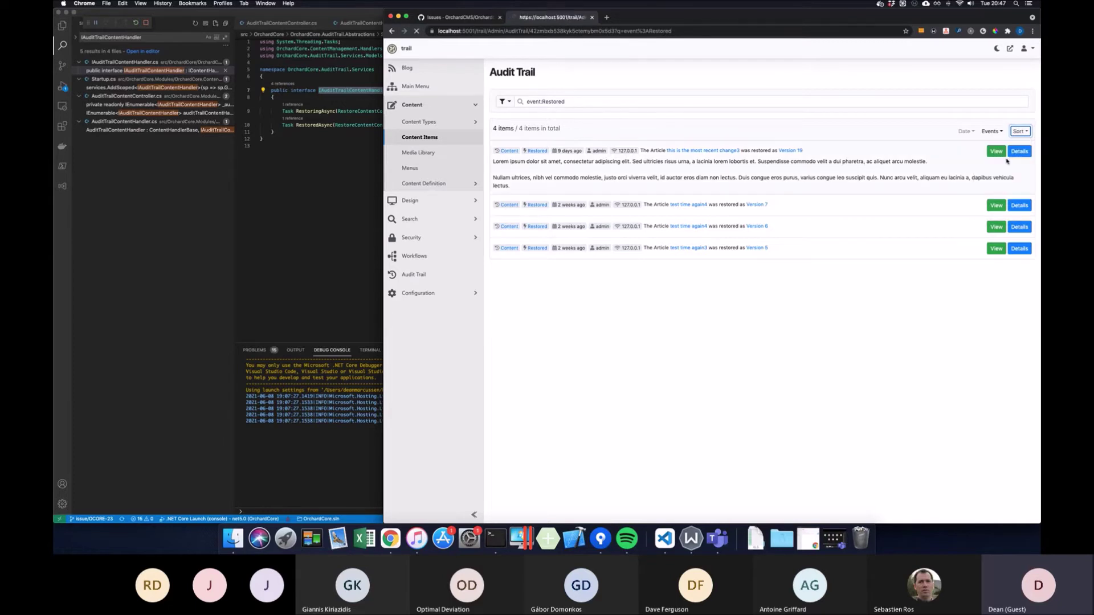
click(990, 132)
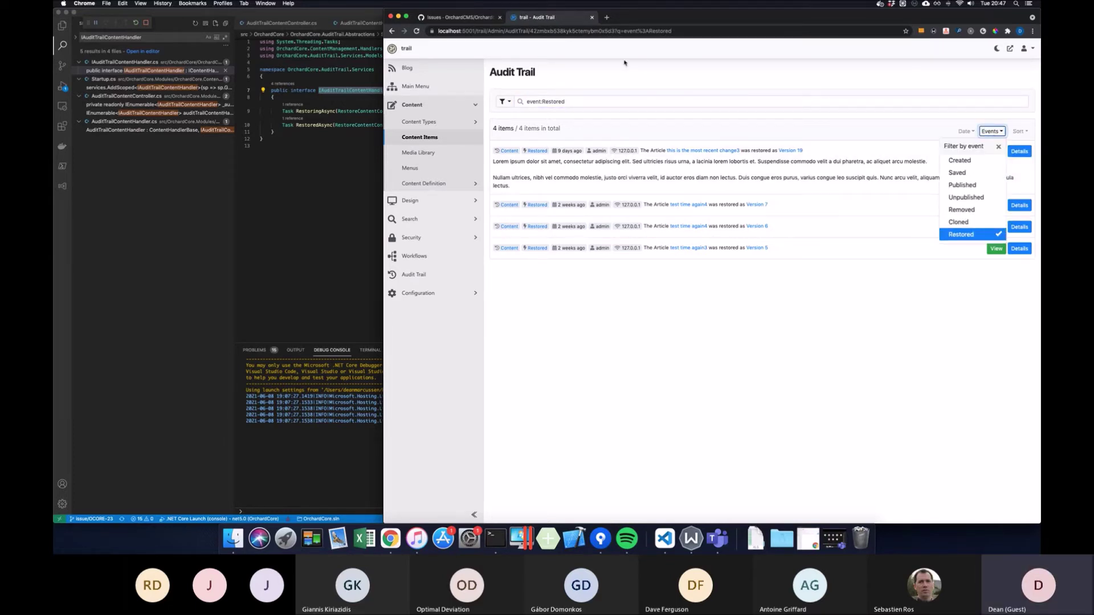
click(1019, 131)
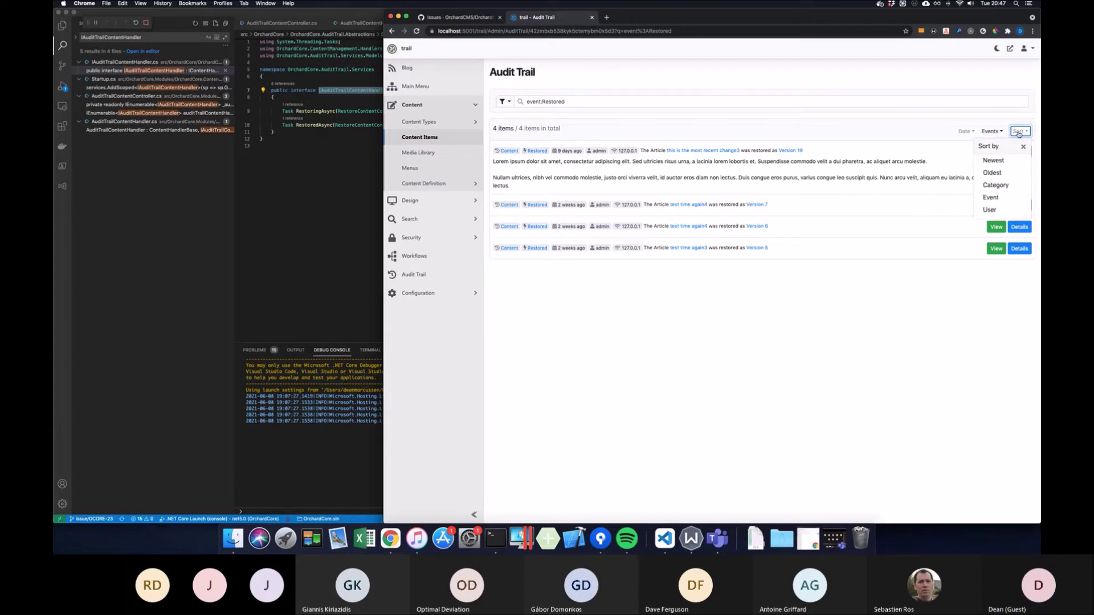
click(998, 186)
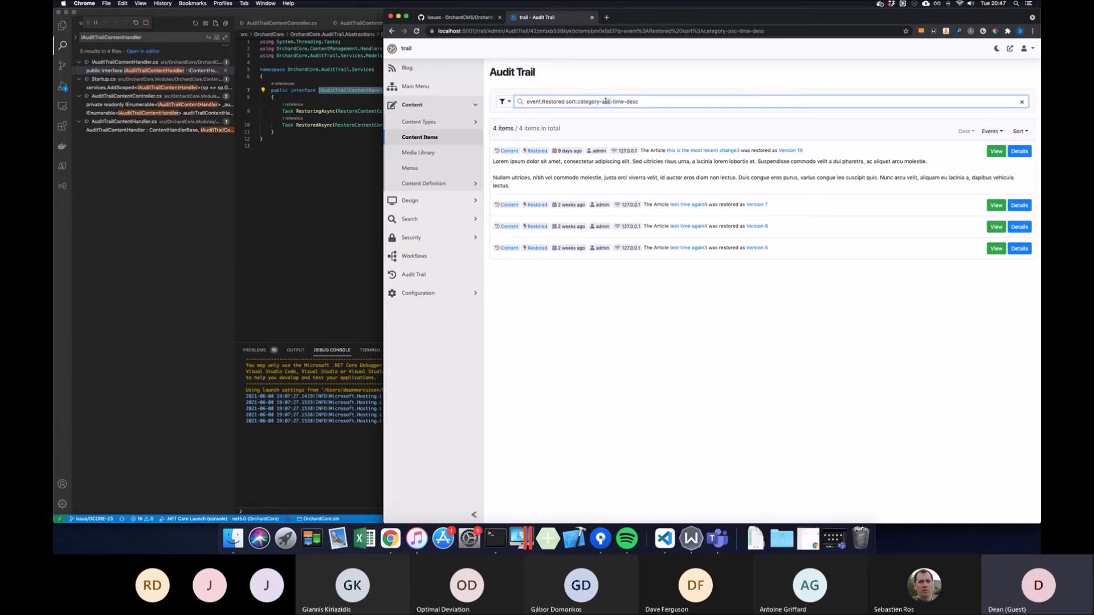
Step: Change the search query's sort term to category-desc-time-desc, apply it, and check the sort options
text(desc)
key(Return)
click(1018, 131)
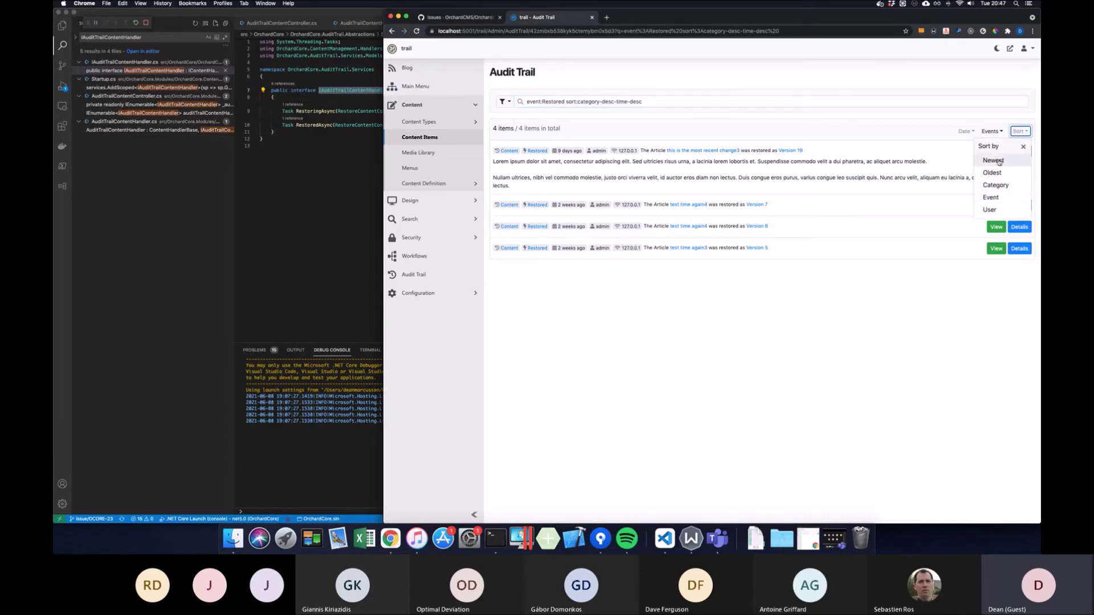
click(644, 102)
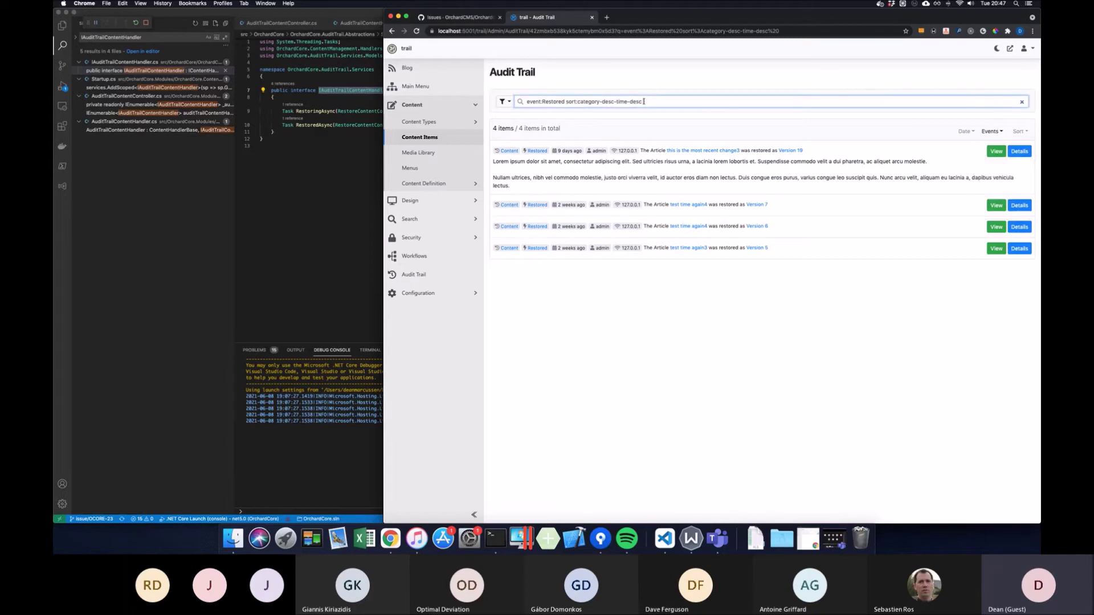
Step: Set the category sort in the search query back to ascending and apply it
double_click(608, 100)
text(asc)
key(Return)
Step: Open the full audit trail, apply the Any date filter, and narrow it to the Last 24 hours
click(455, 282)
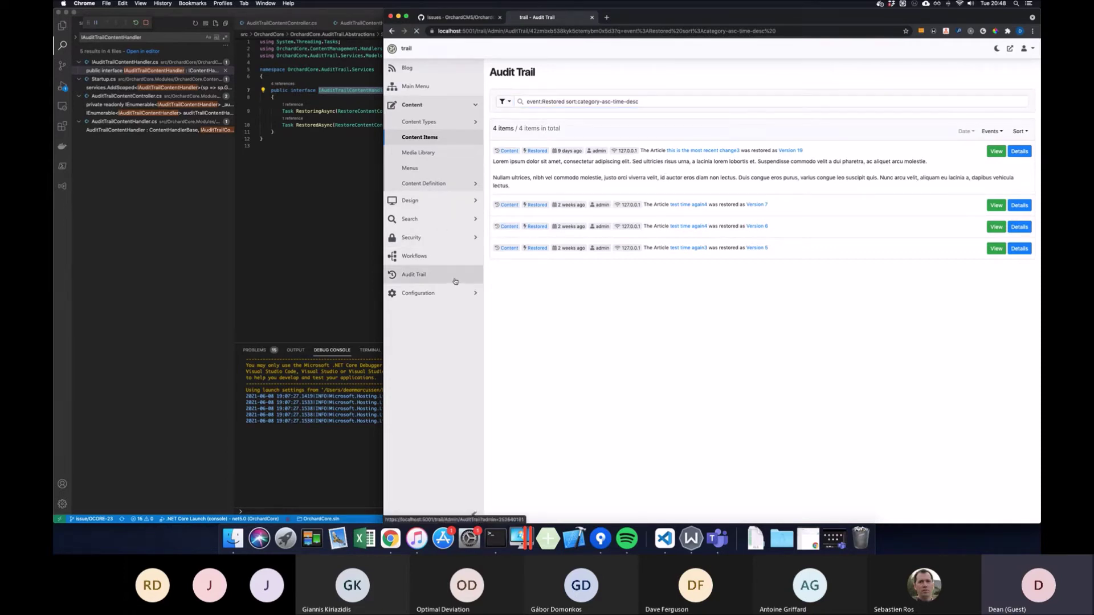
click(957, 131)
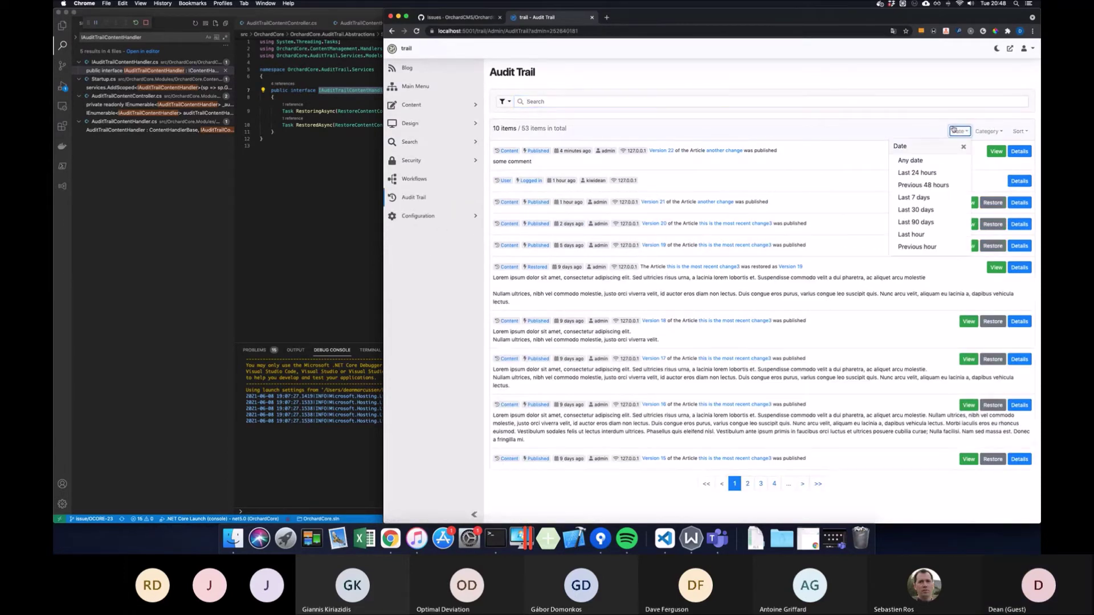
click(910, 160)
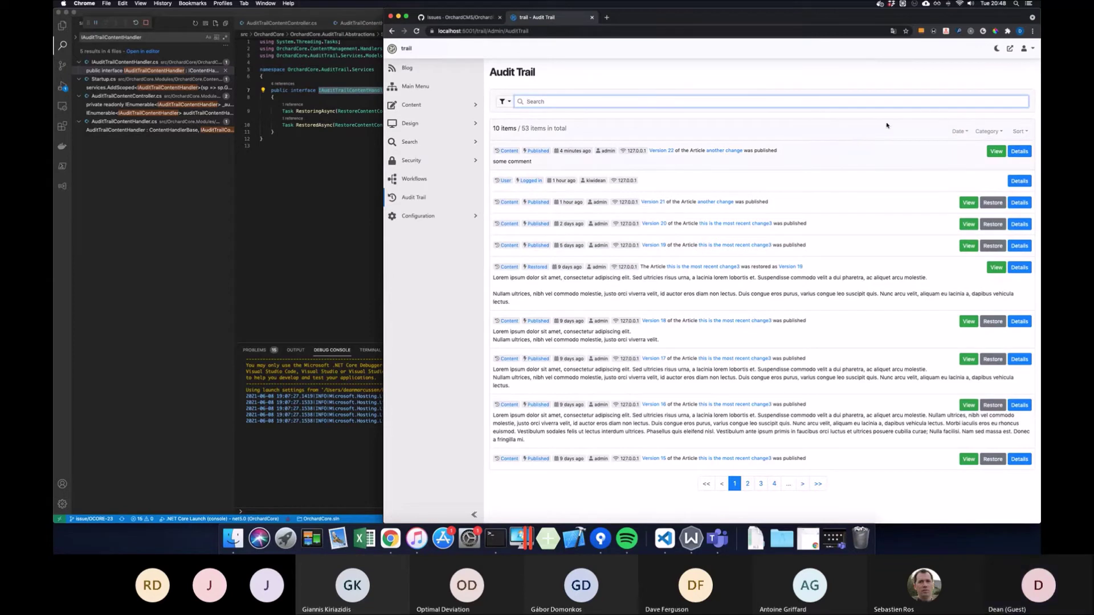
click(960, 131)
click(934, 176)
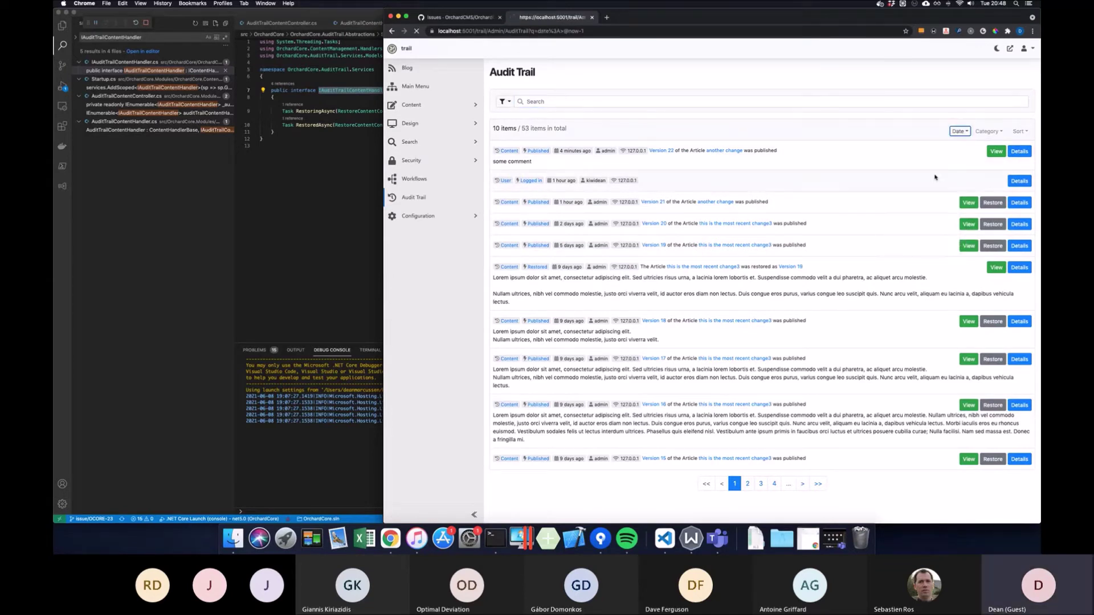
click(960, 132)
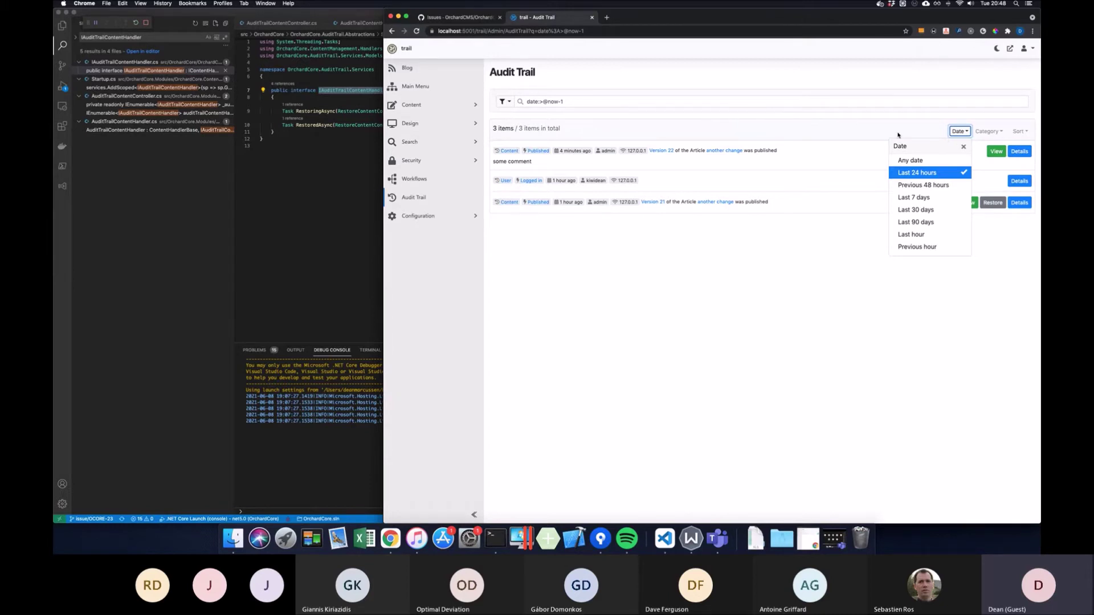
click(574, 102)
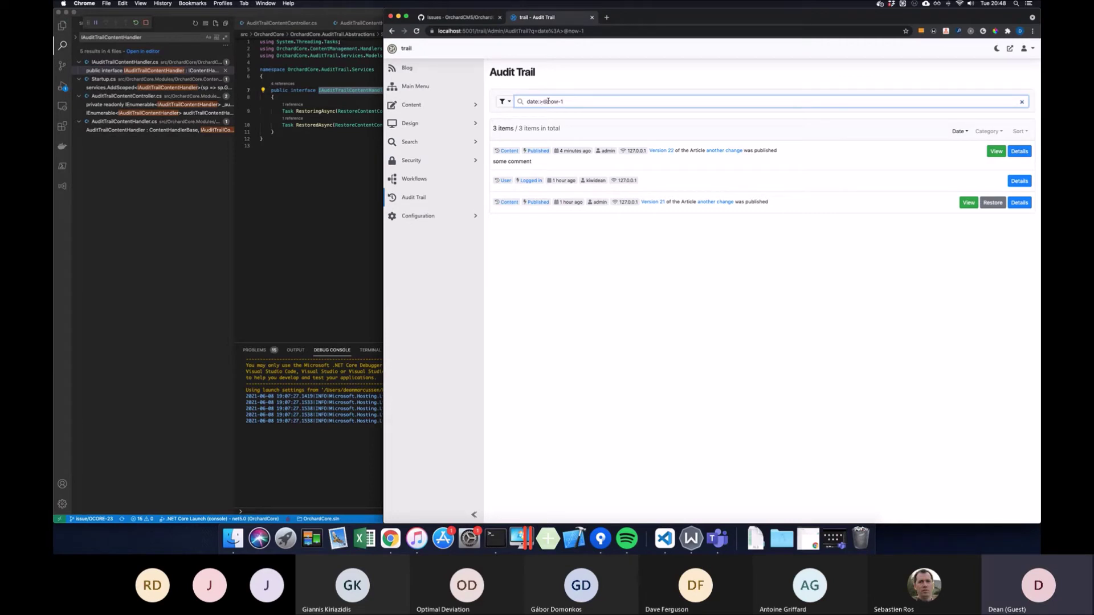
double_click(548, 101)
click(566, 101)
text(2)
key(Return)
Step: Filter the audit trail by the Previous 48 hours and check the selected date option
click(961, 132)
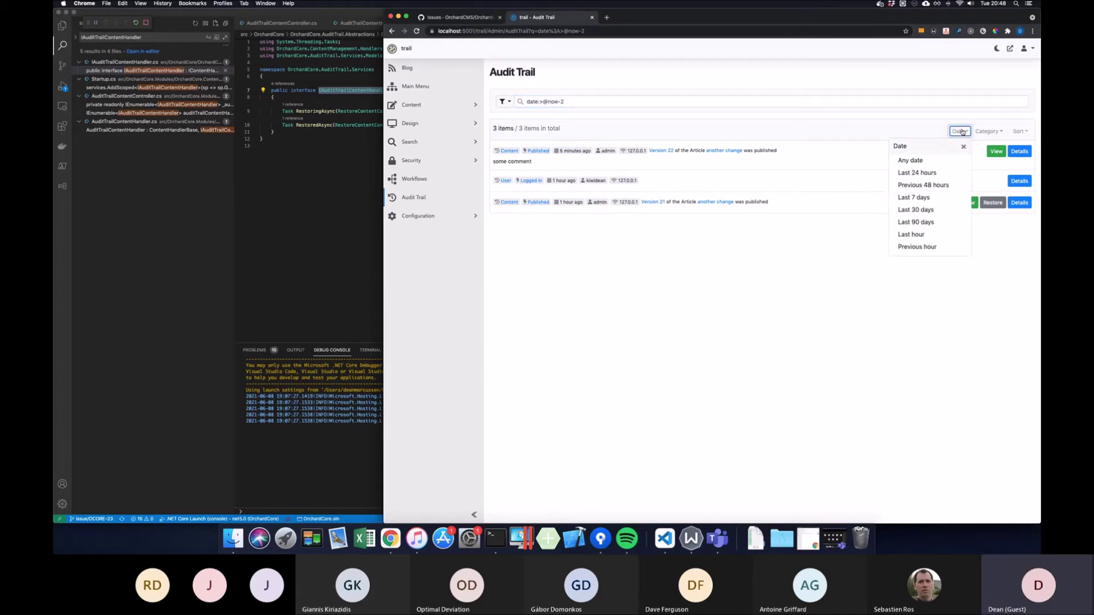
click(923, 185)
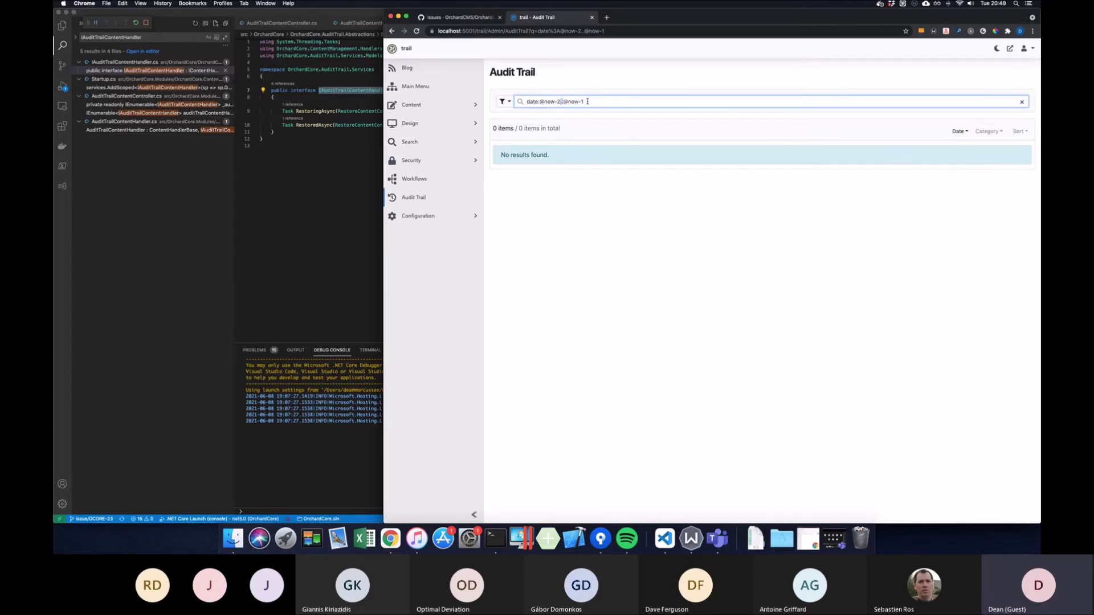
click(961, 131)
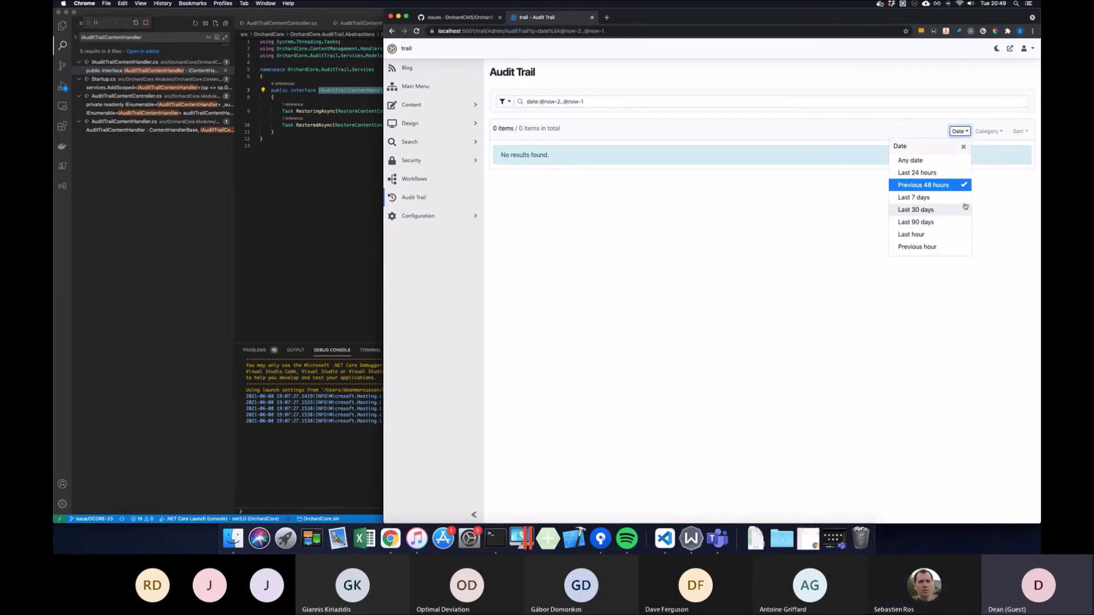
click(934, 173)
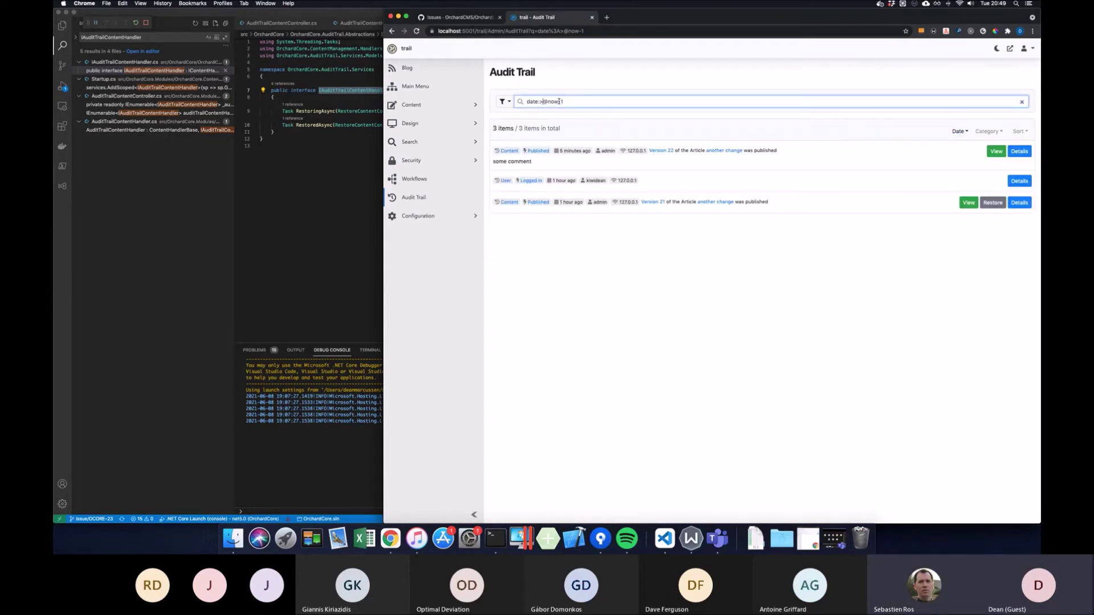
text(=)
key(Return)
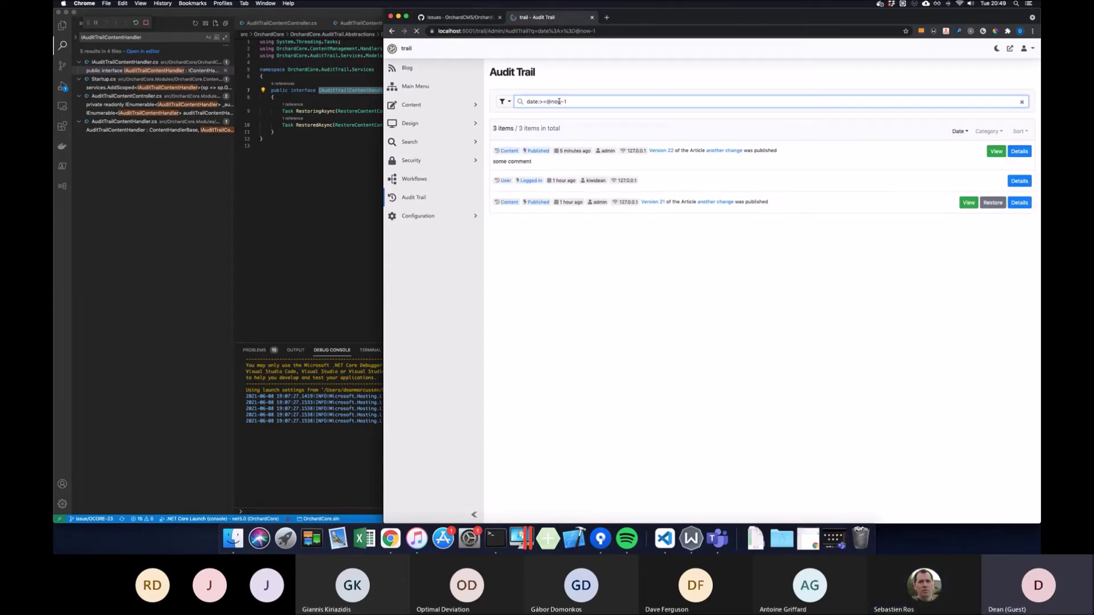
key(BackSpace)
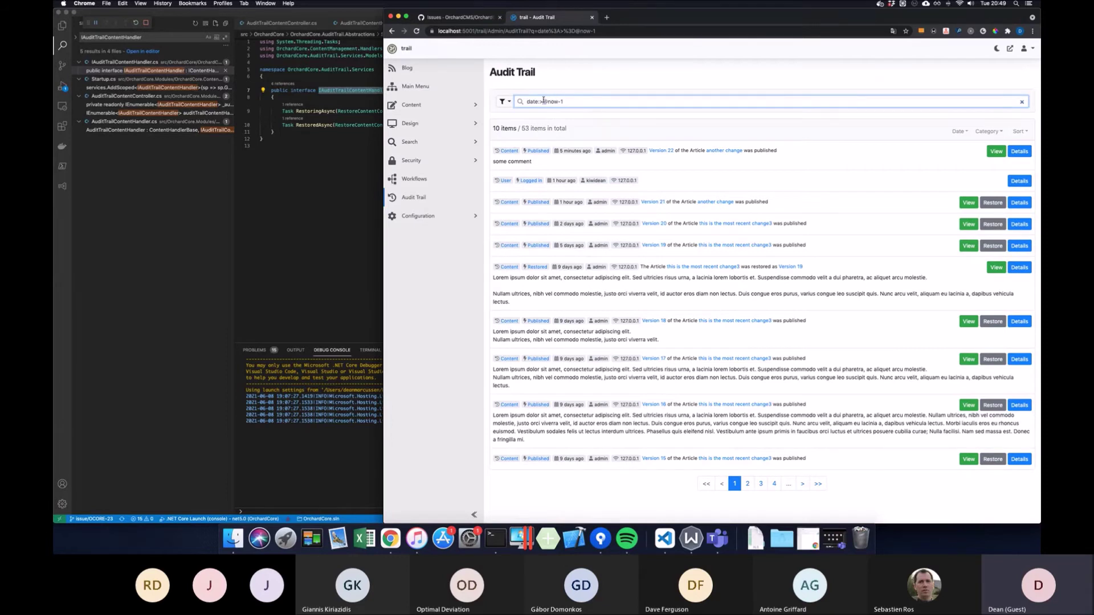
text(=)
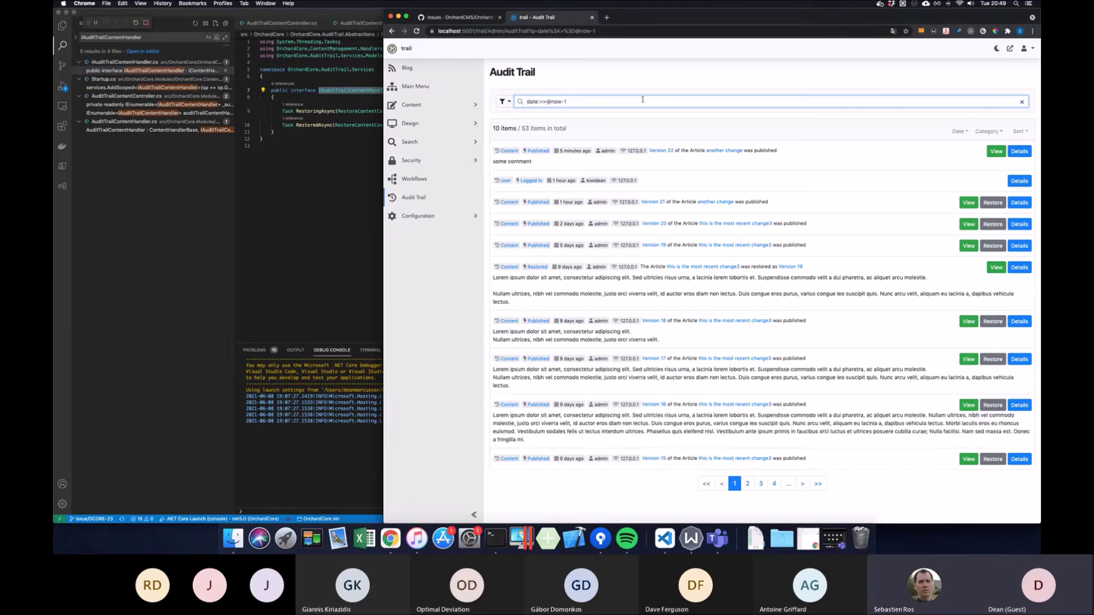
Step: Filter the audit trail by the Last hour and examine the generated date query
click(960, 131)
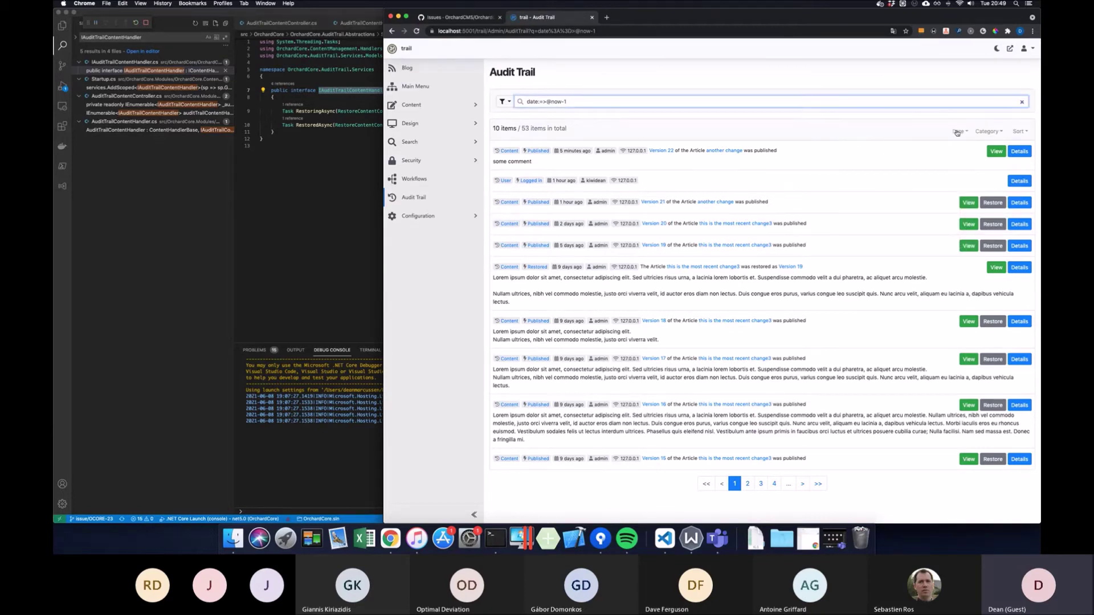
click(959, 131)
click(912, 234)
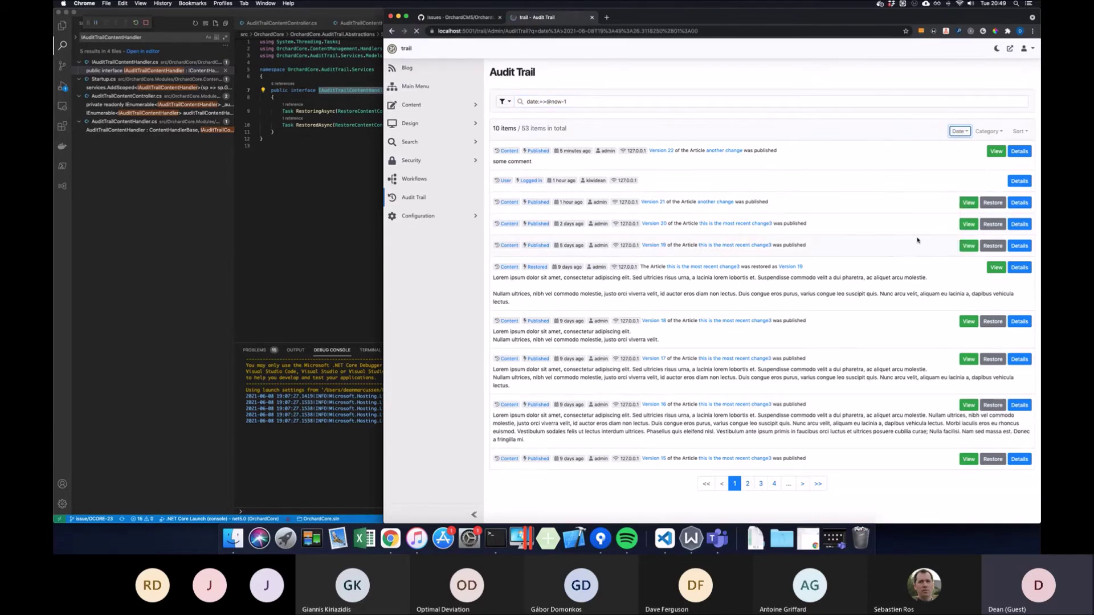
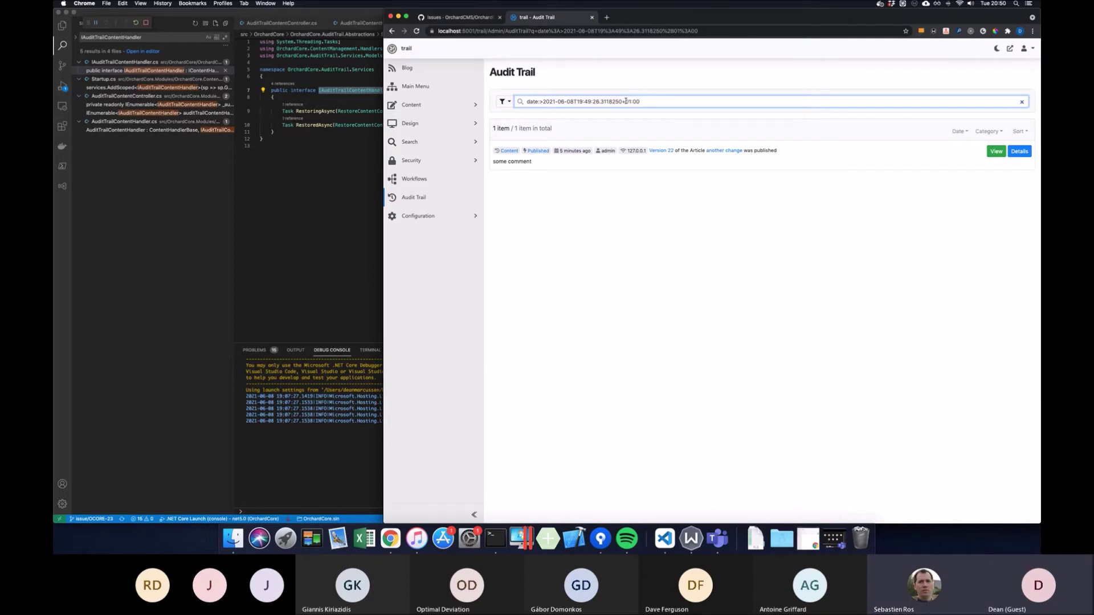
click(959, 132)
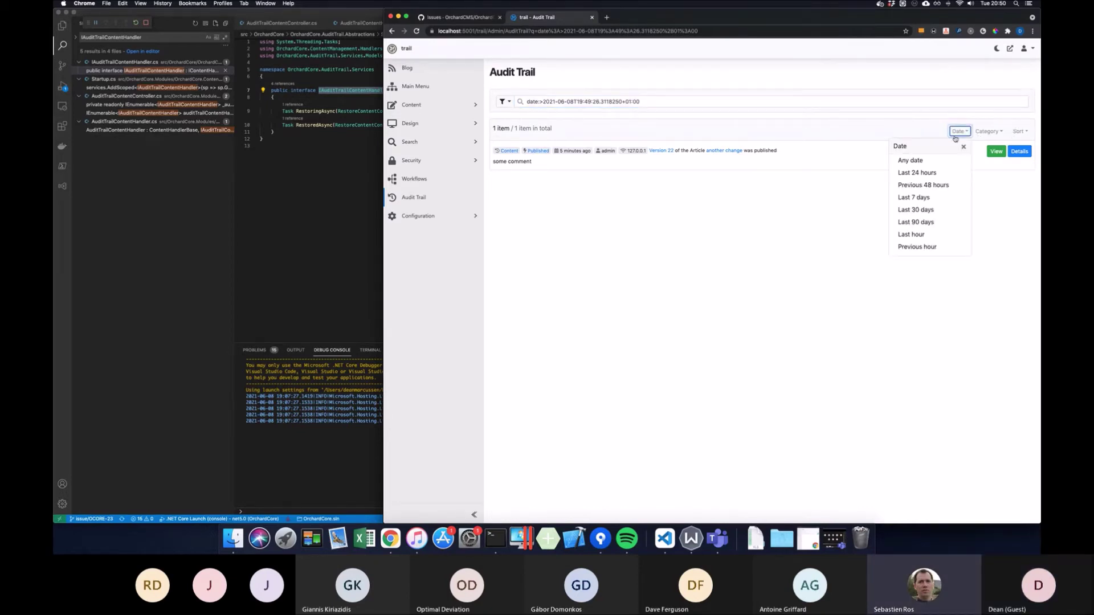
click(935, 173)
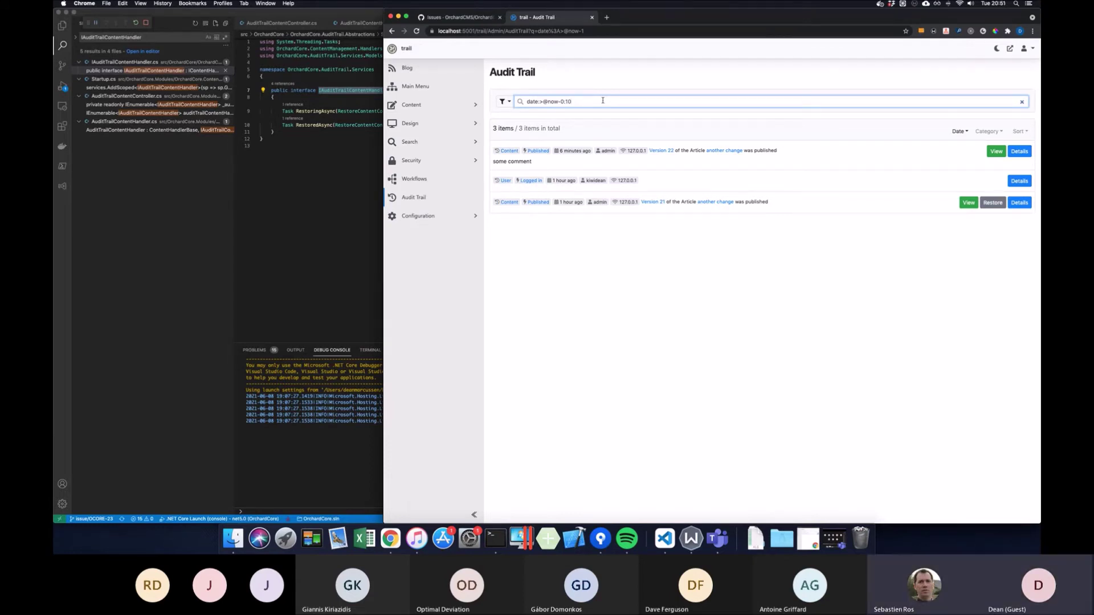
key(BackSpace)
key(BackSpace)
key(BackSpace)
text(24)
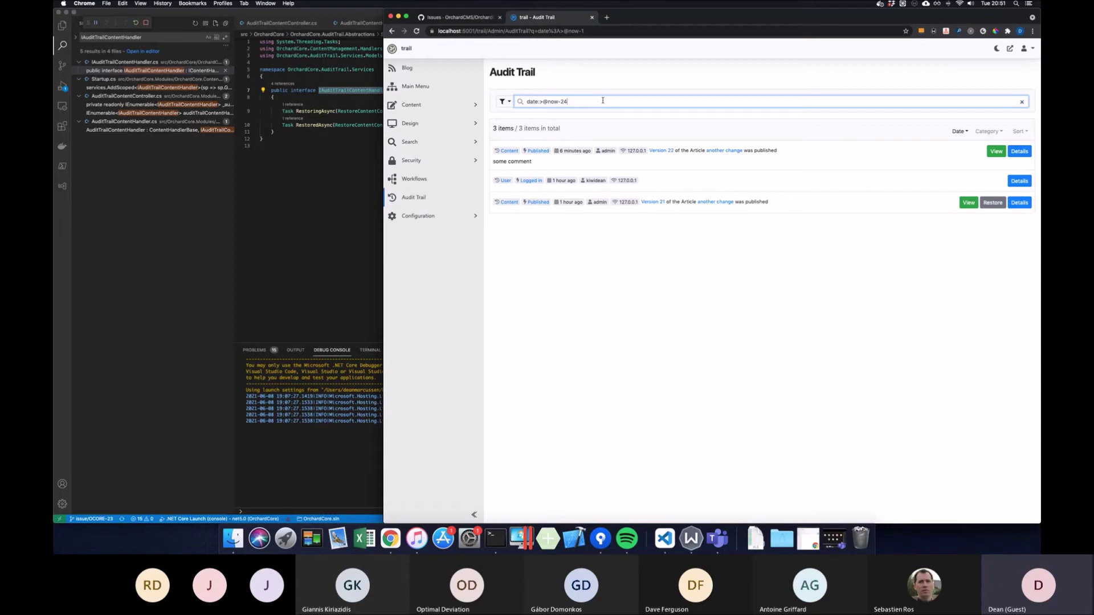
key(BackSpace)
key(BackSpace)
key(Return)
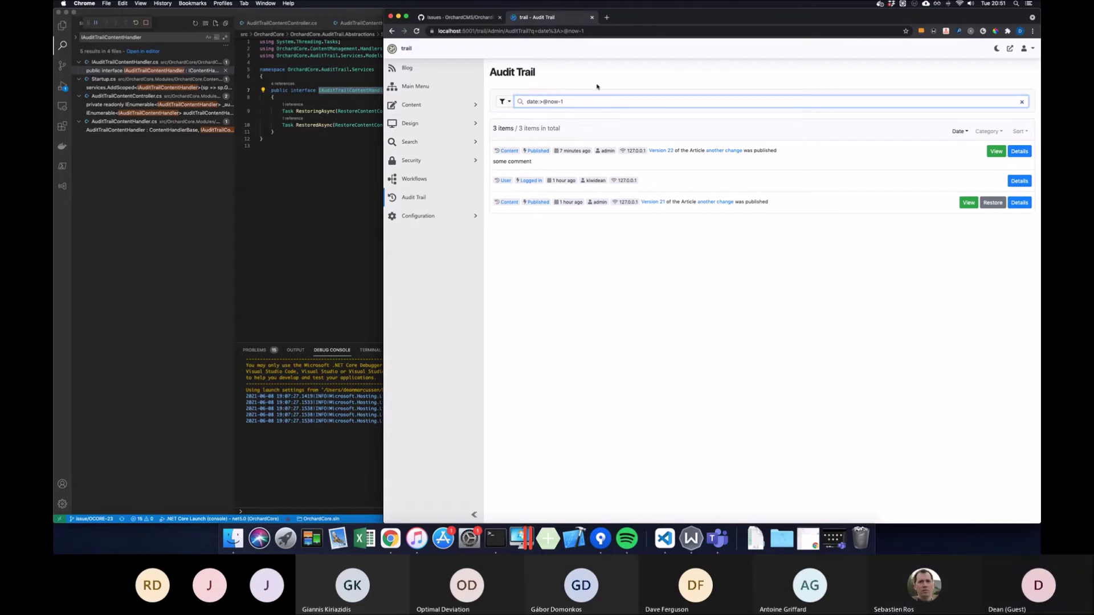
Step: Filter the audit trail by the Last hour
click(574, 101)
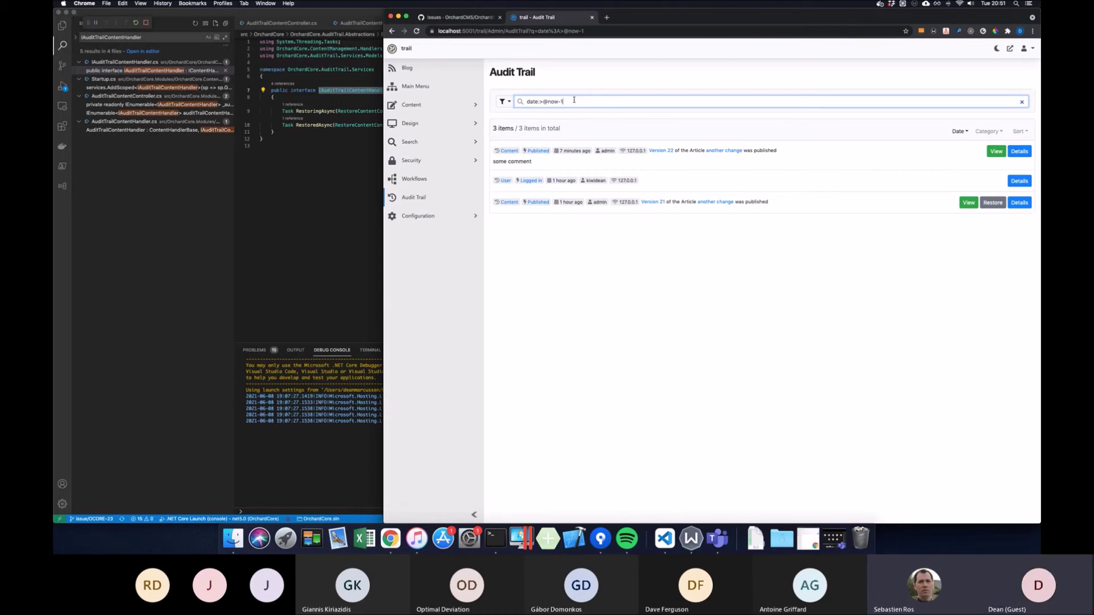
click(959, 131)
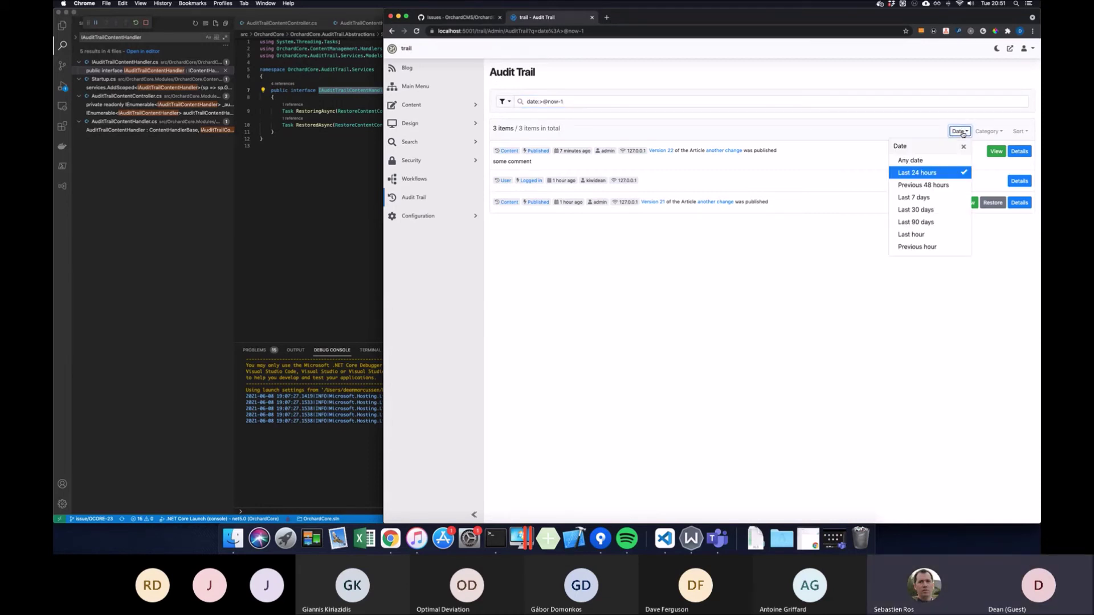
click(940, 235)
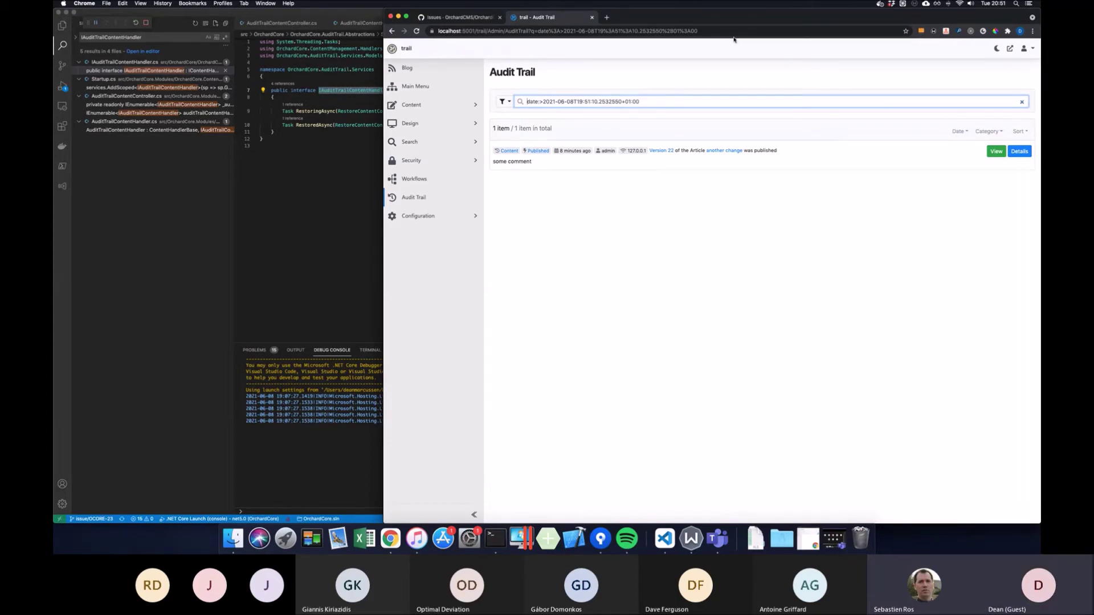
click(287, 3)
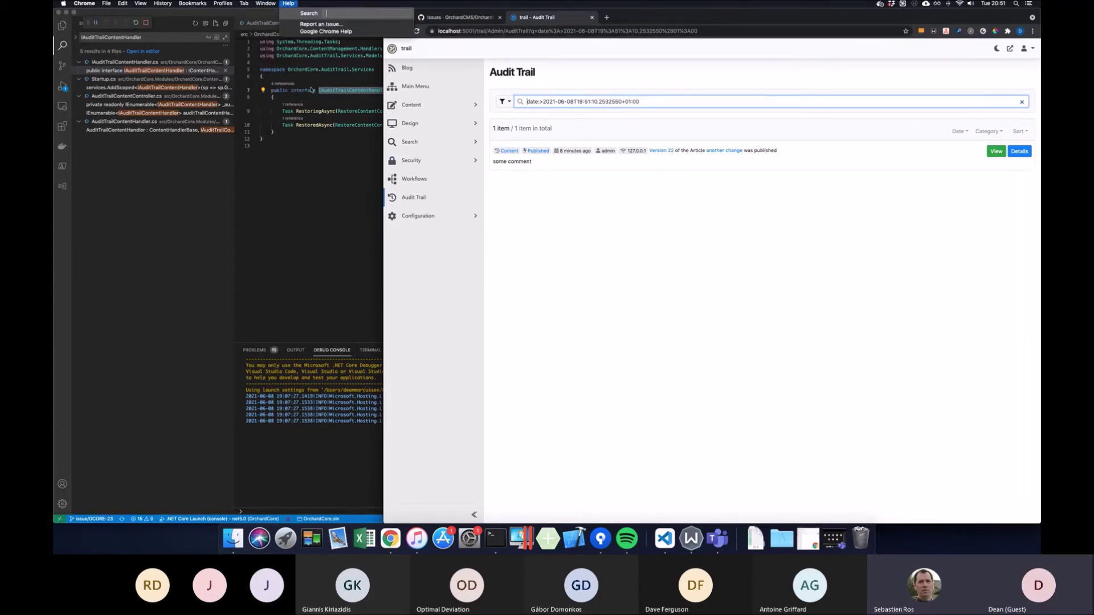
click(871, 77)
Step: Filter the audit trail by the Last 24 hours and copy the address of the filtered page
click(959, 131)
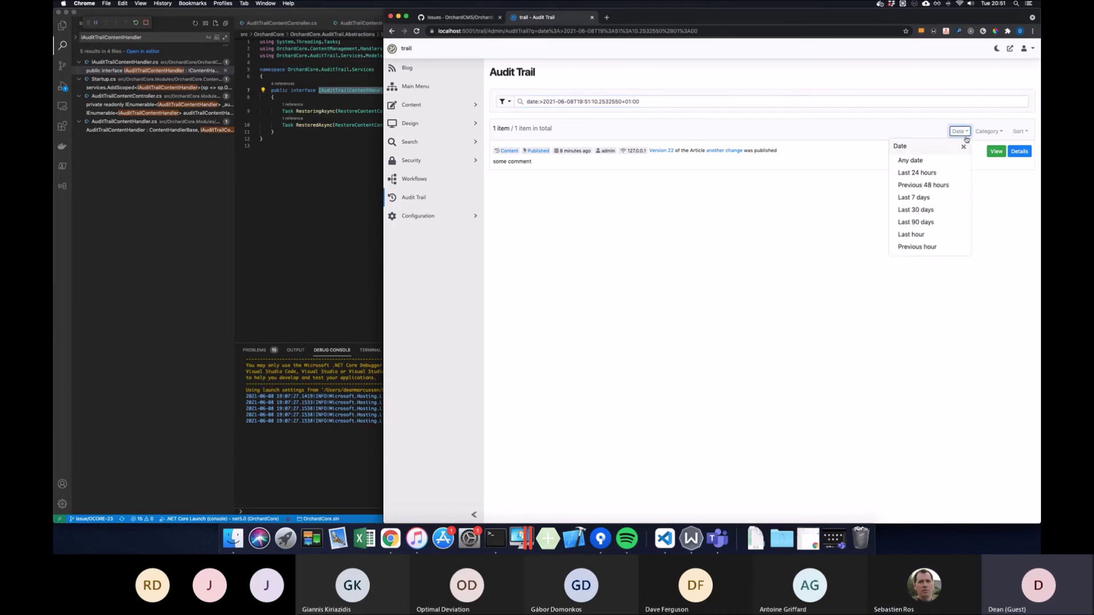
click(920, 173)
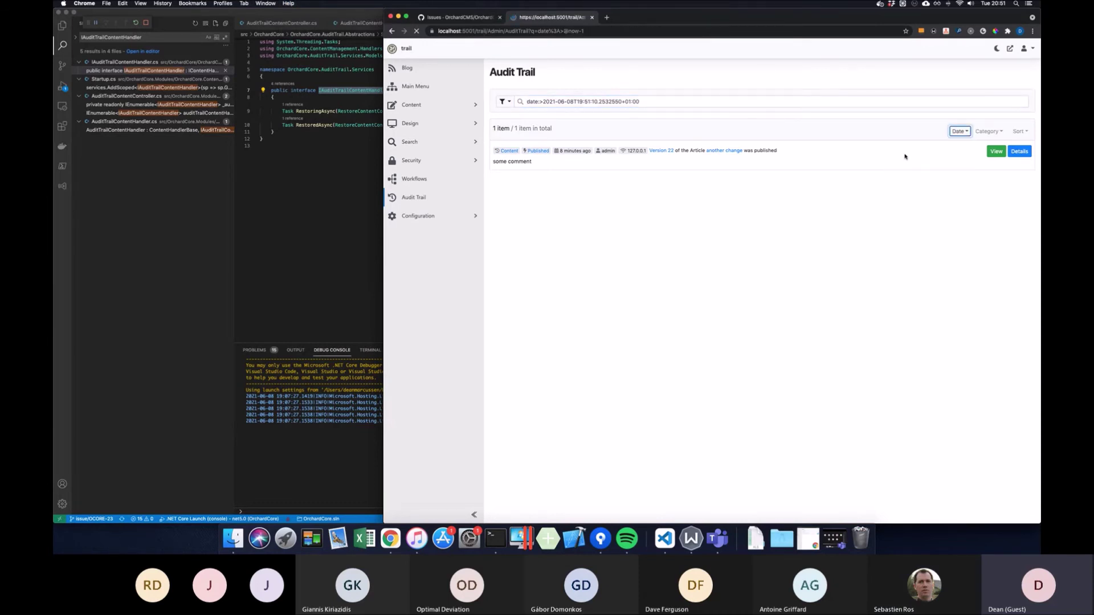
click(612, 30)
key(super+c)
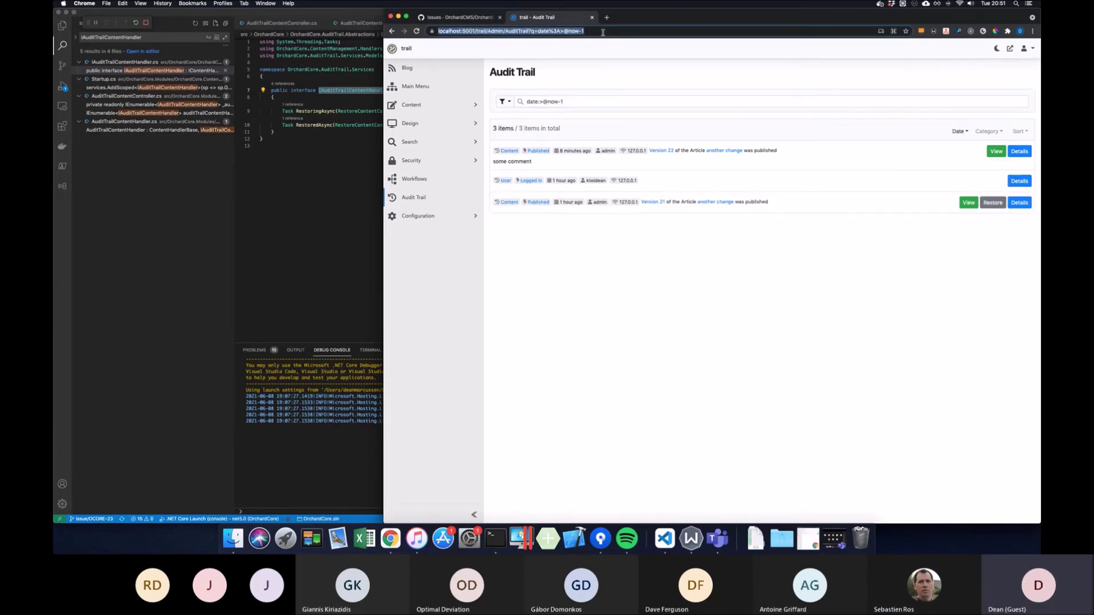
click(263, 3)
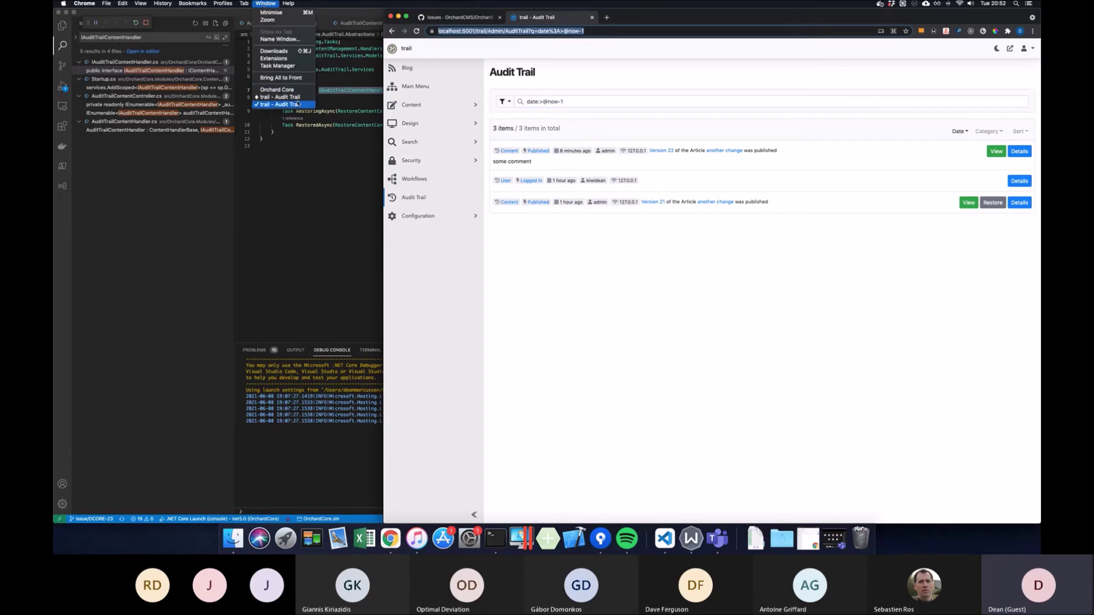
click(279, 97)
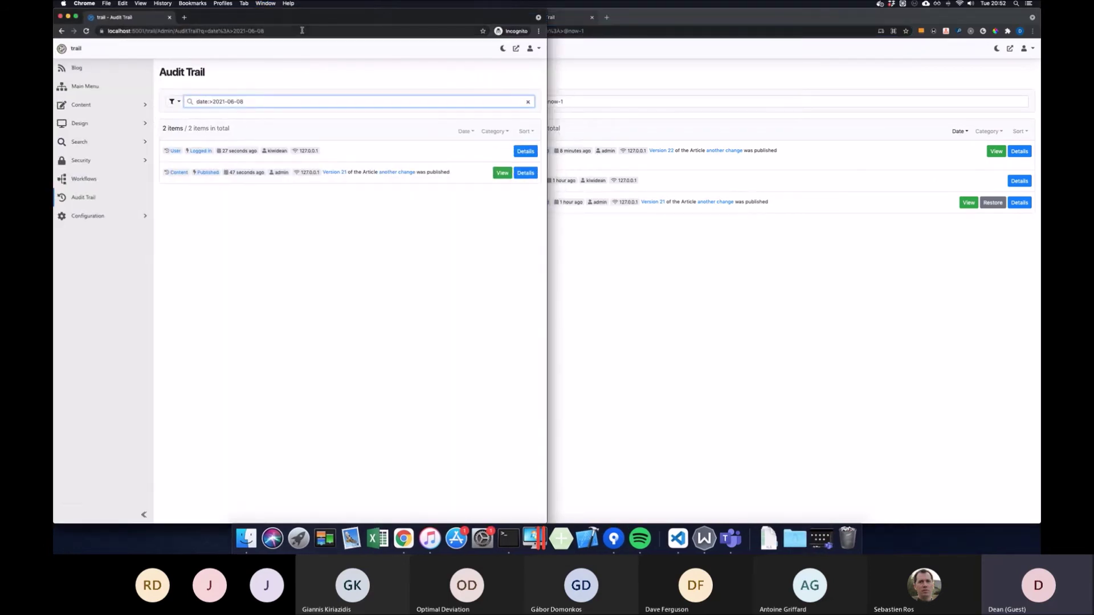
click(302, 30)
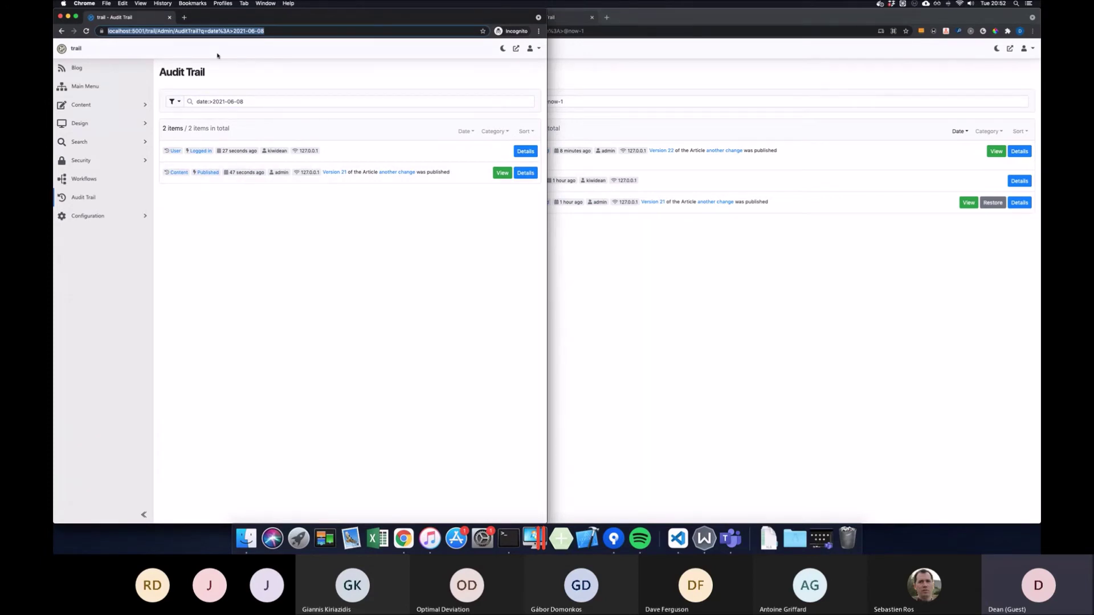
key(super+v)
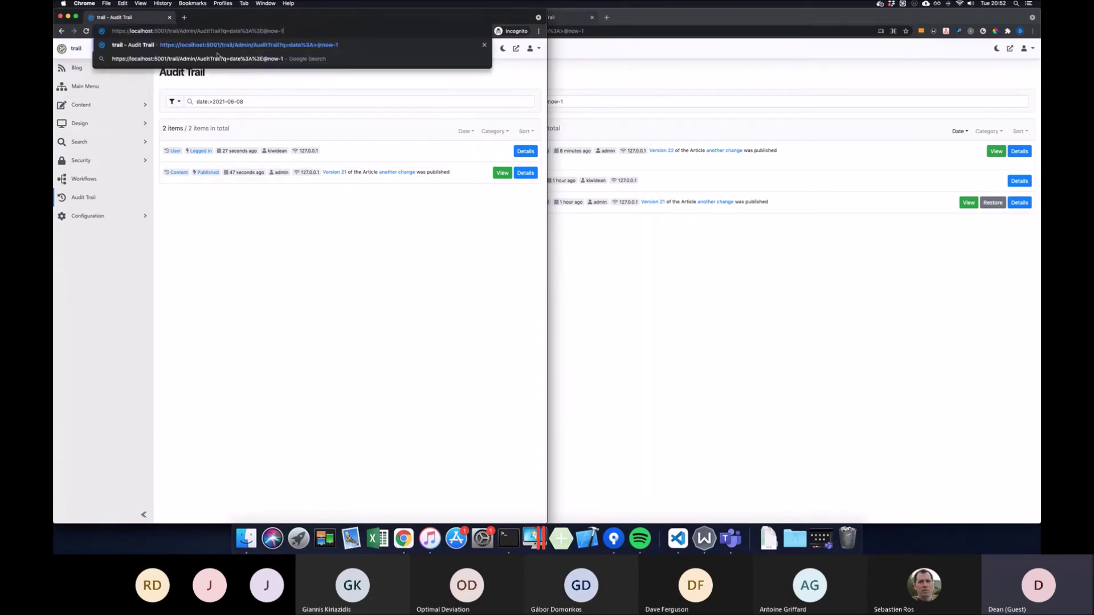
key(Return)
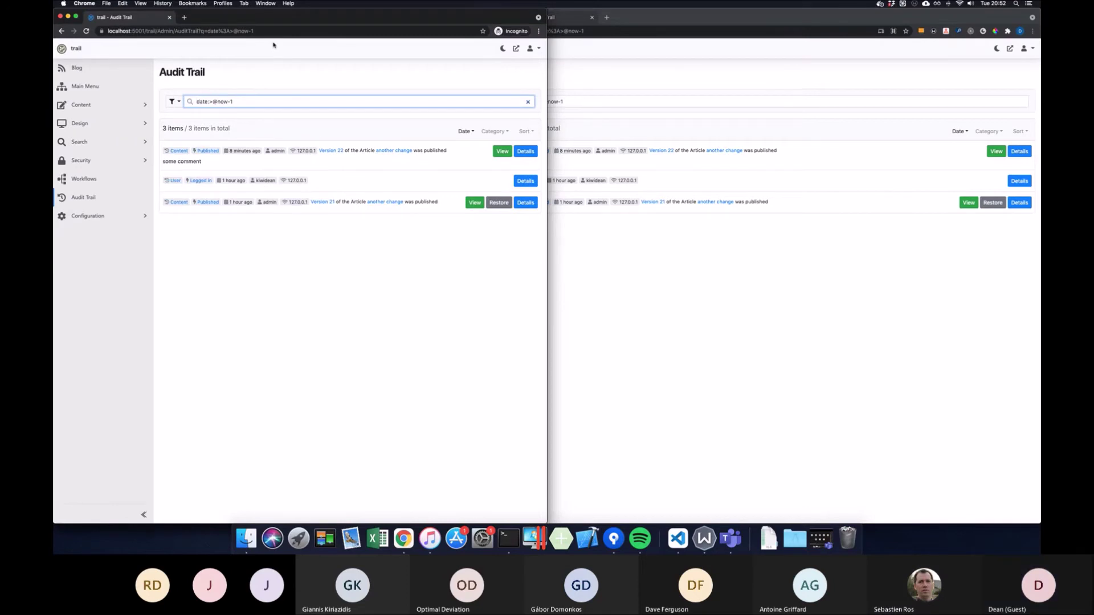
Step: Return to the regular browser window and filter its audit trail by the Last hour
key(super+grave)
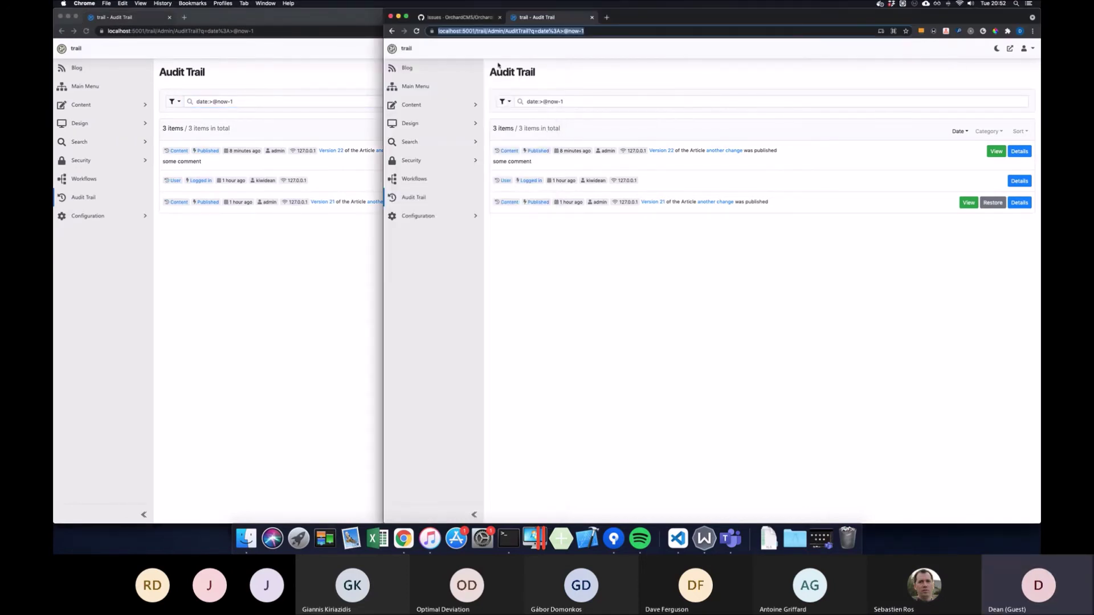
click(246, 103)
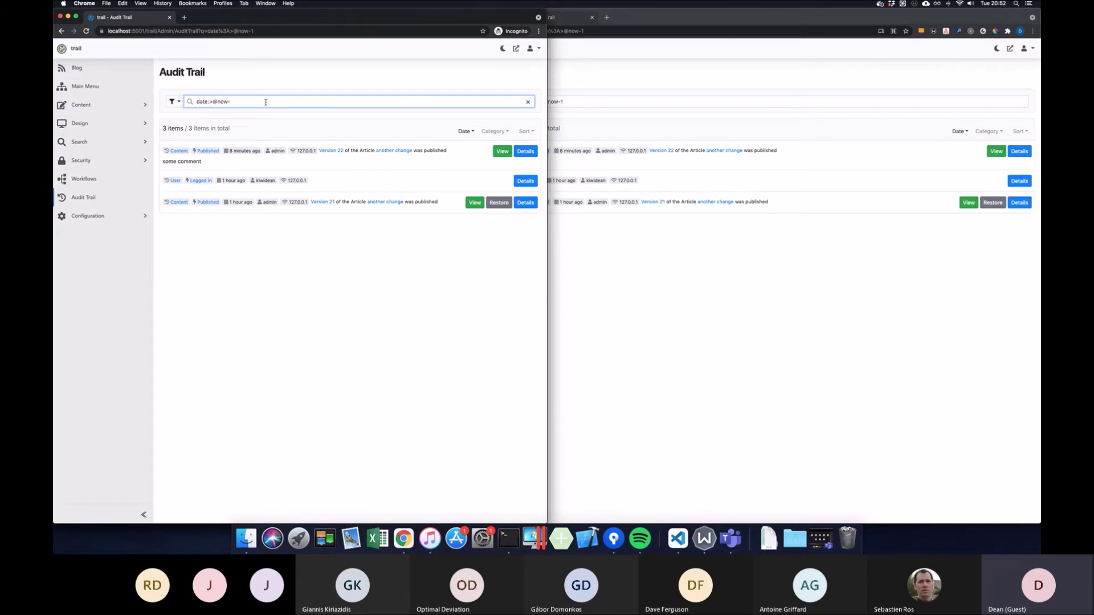
click(863, 95)
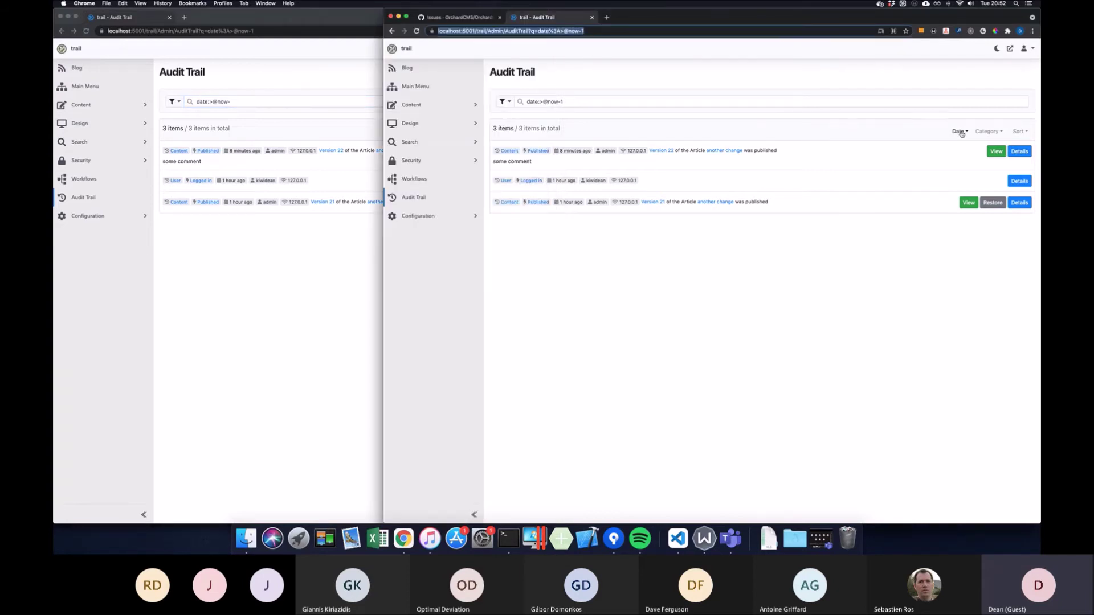
click(961, 132)
click(930, 233)
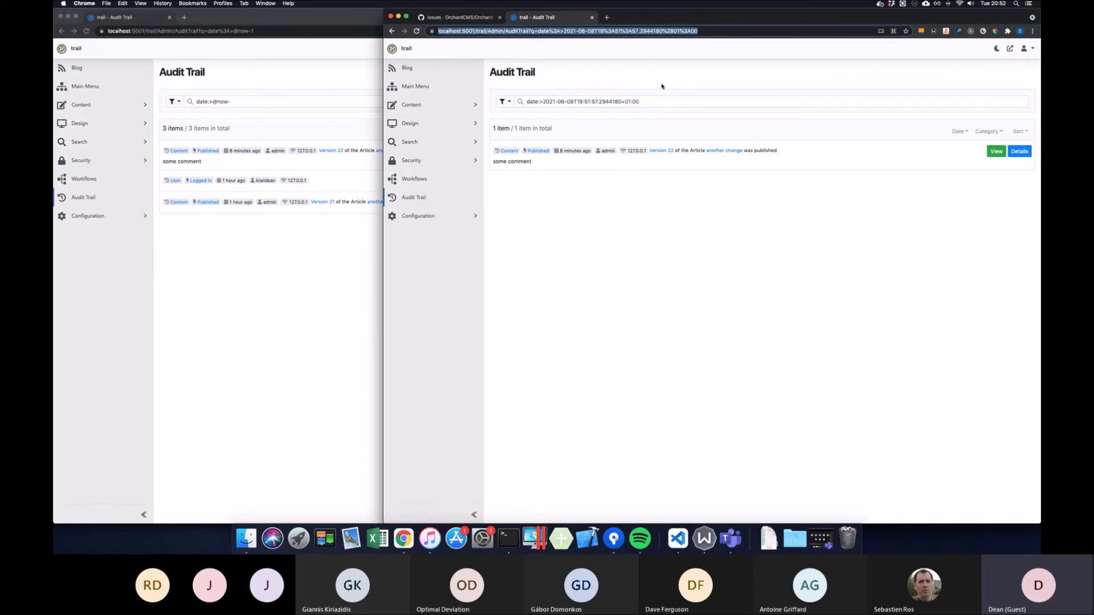
Step: Load the regular window's Last hour filter address in the incognito window
click(325, 31)
text(https://localhost:5001/trail/Admin/AuditTrail?q=date%3A%3E2021-06-08T19%3A51%3A57.2944180%2B01%3A00)
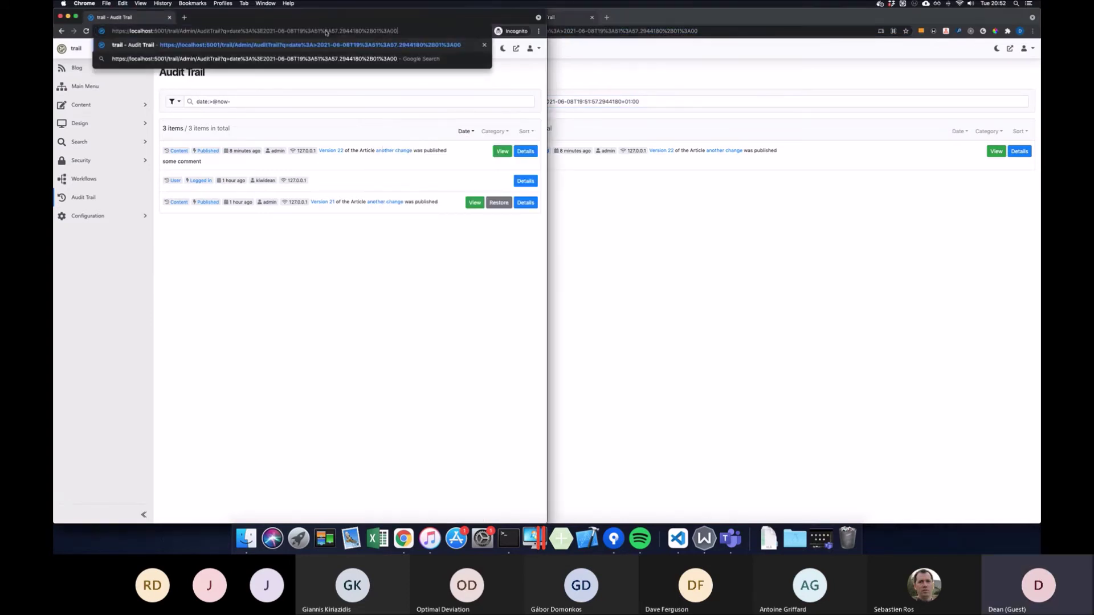
key(Return)
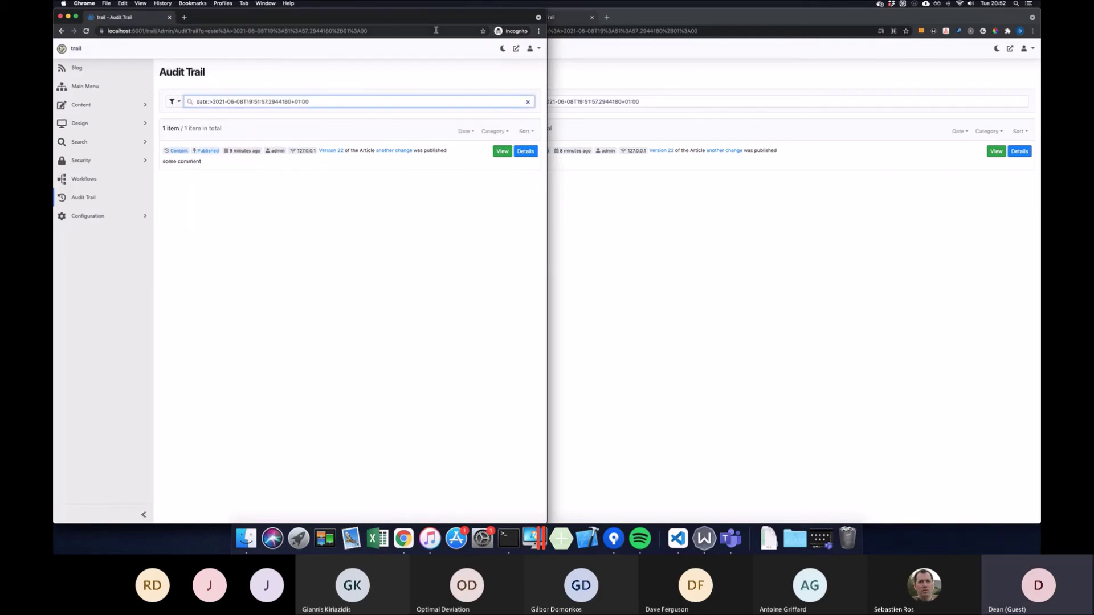
Step: Set the regular window's audit trail date filter back to the Last 24 hours
click(689, 70)
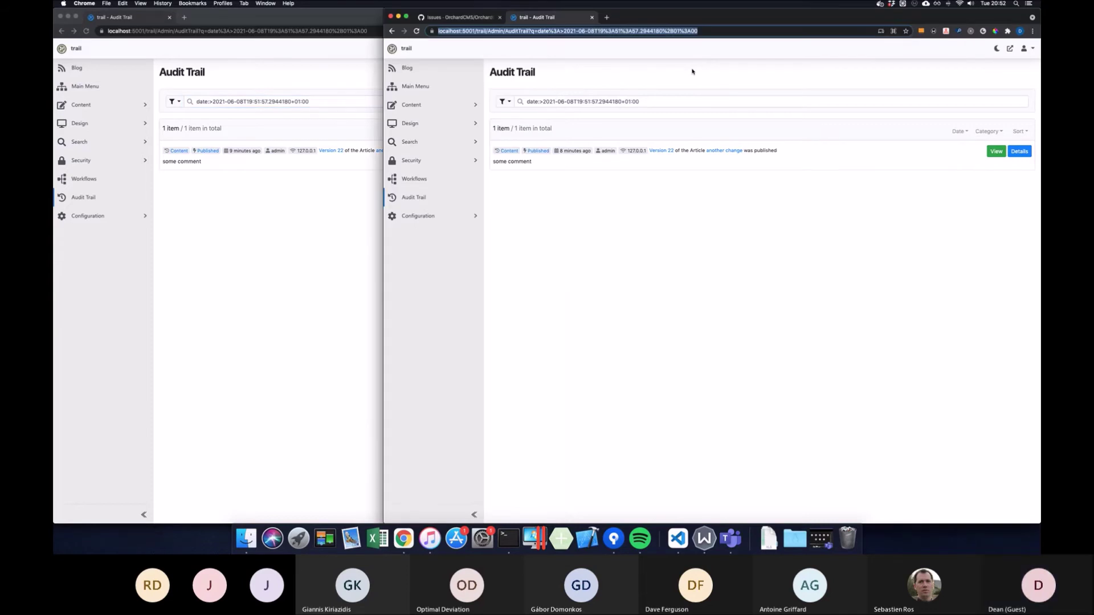
click(960, 131)
click(943, 174)
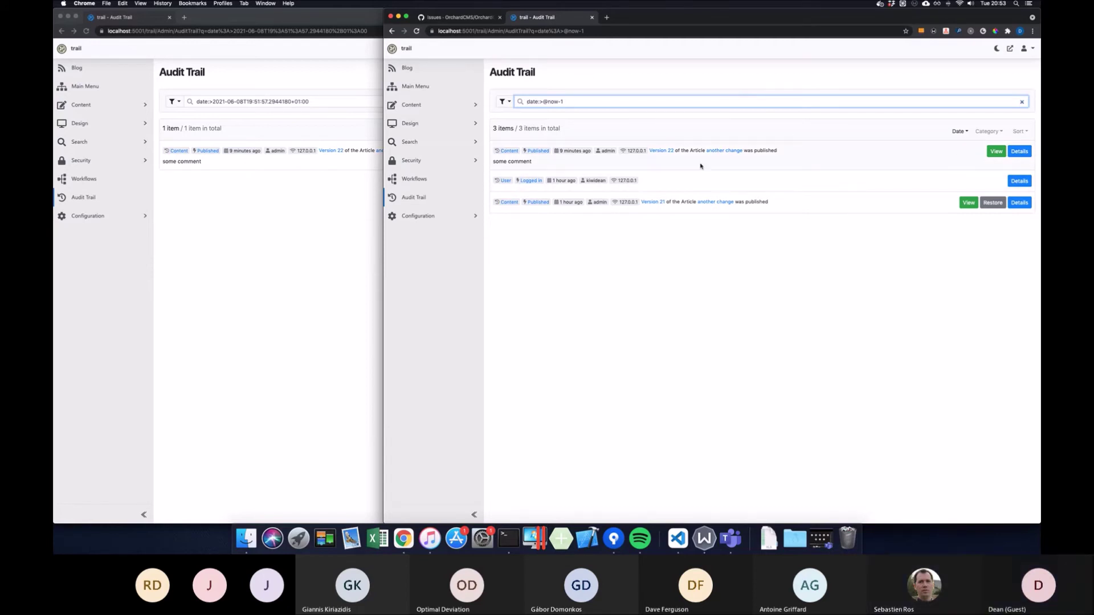
Step: Open the details of the Version 22 published event, examine its event data and diff, and return to the list
click(1019, 152)
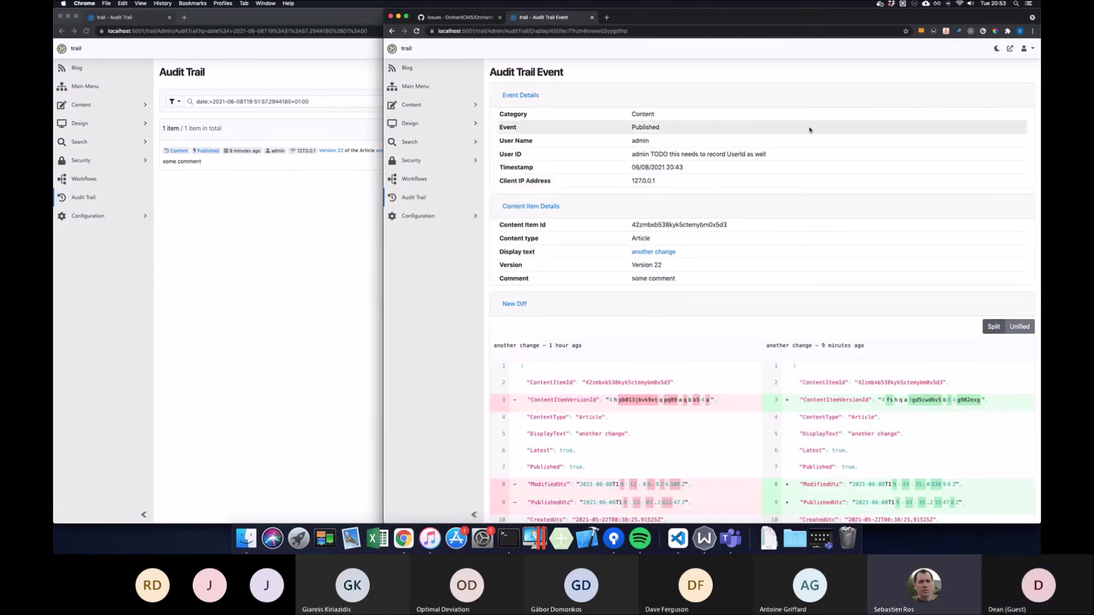
scroll(820, 130, down, 3)
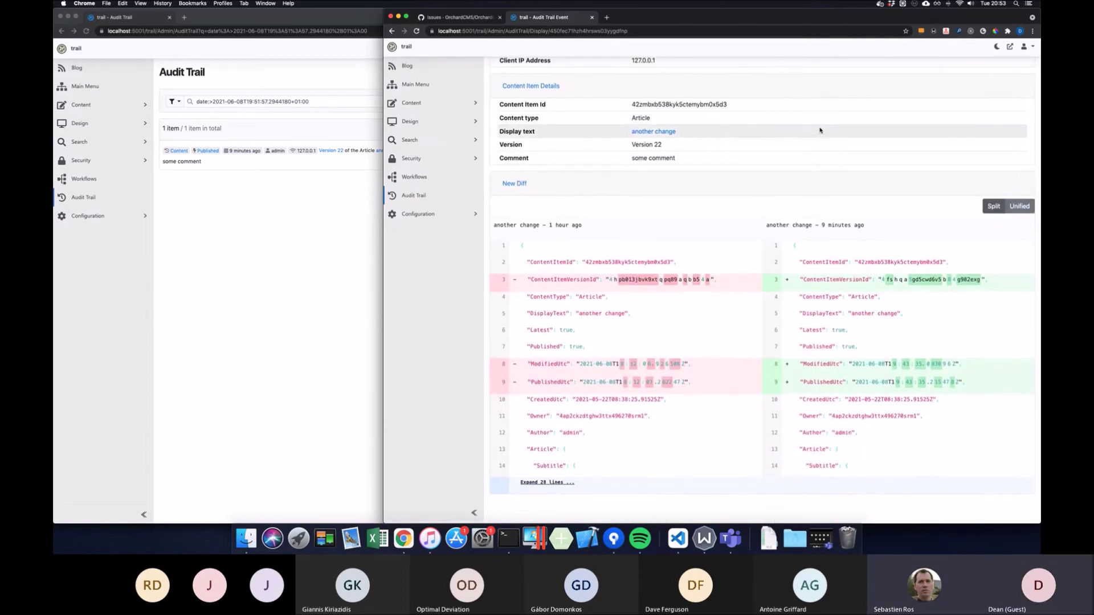
scroll(820, 130, up, 1)
scroll(820, 130, up, 2)
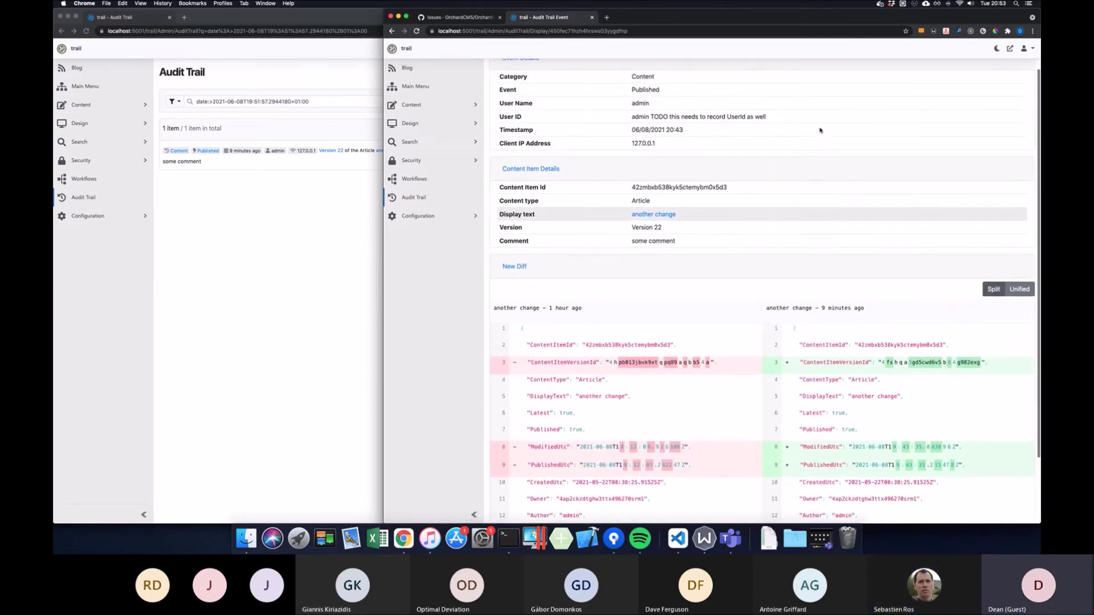
scroll(820, 130, down, 3)
scroll(820, 130, up, 3)
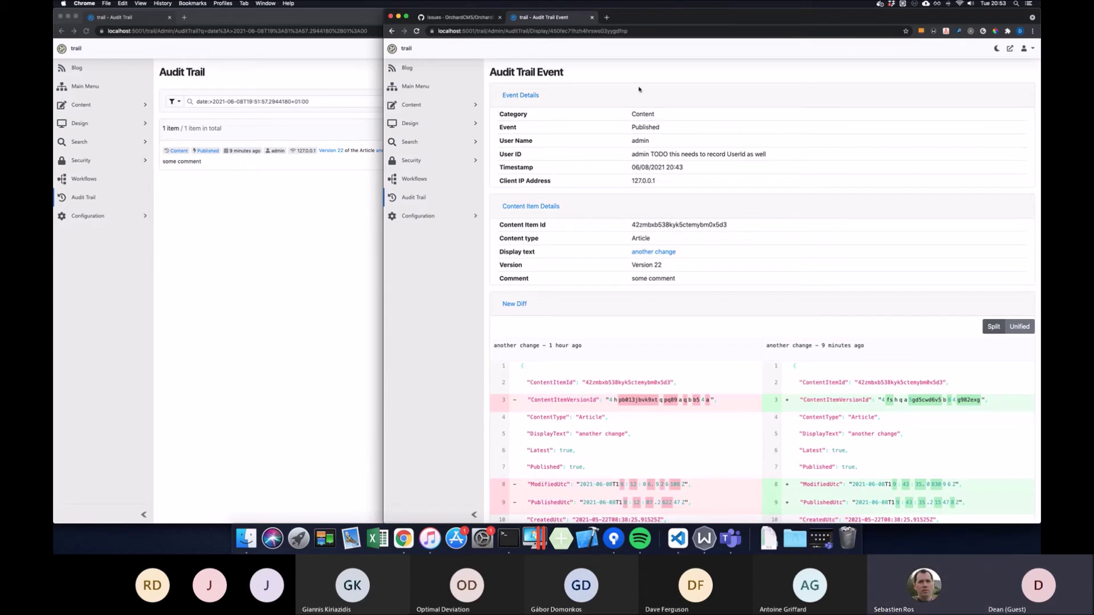
click(397, 36)
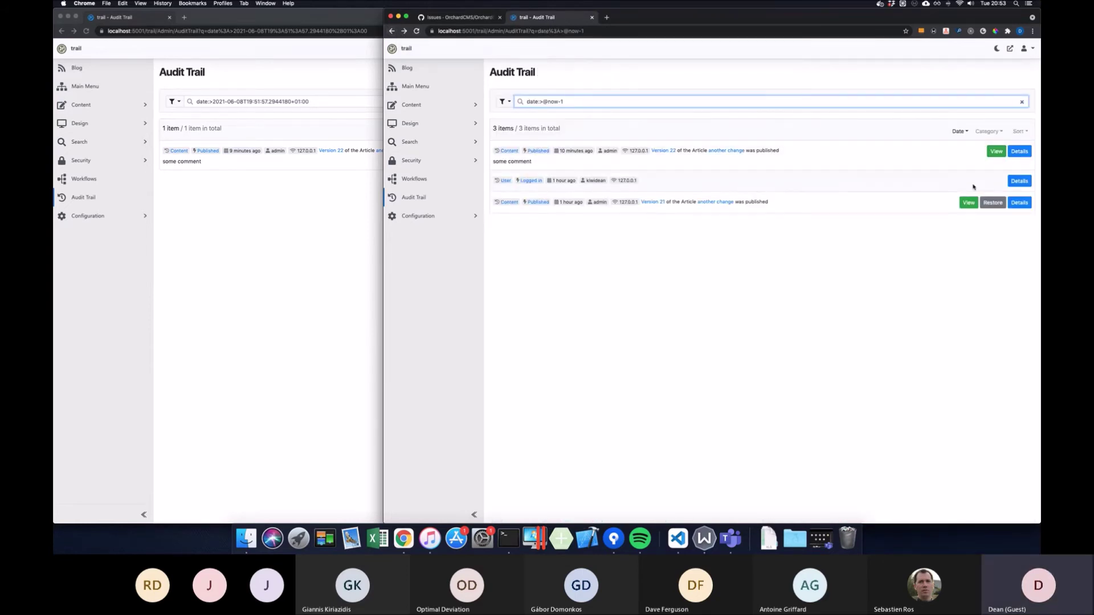
Step: View Version 22 of the article, point out its audit trail comment, and return to the list
click(996, 152)
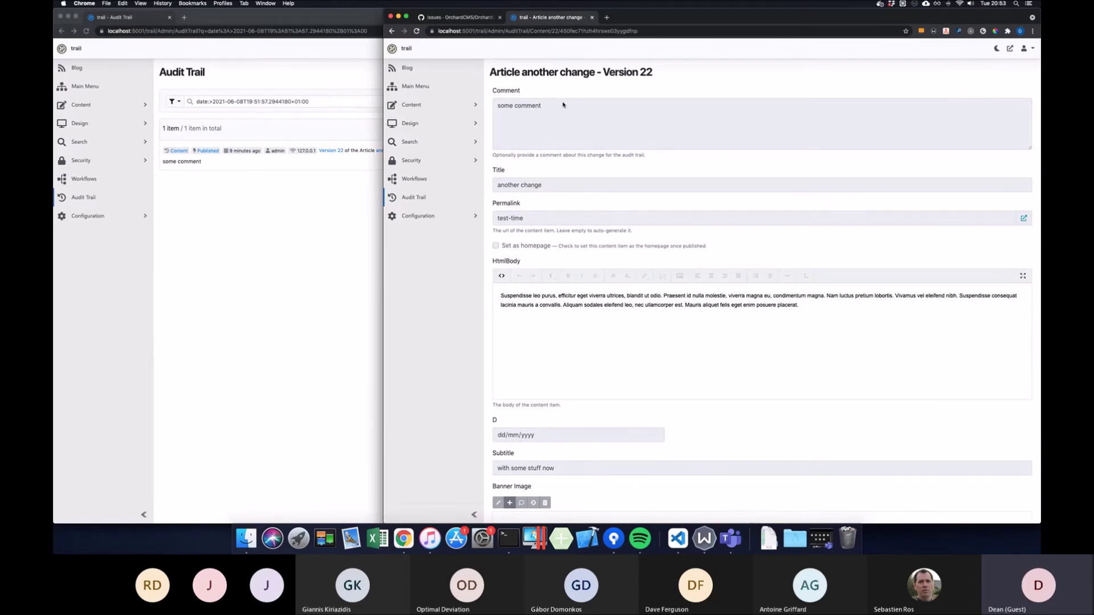
triple_click(562, 105)
double_click(564, 109)
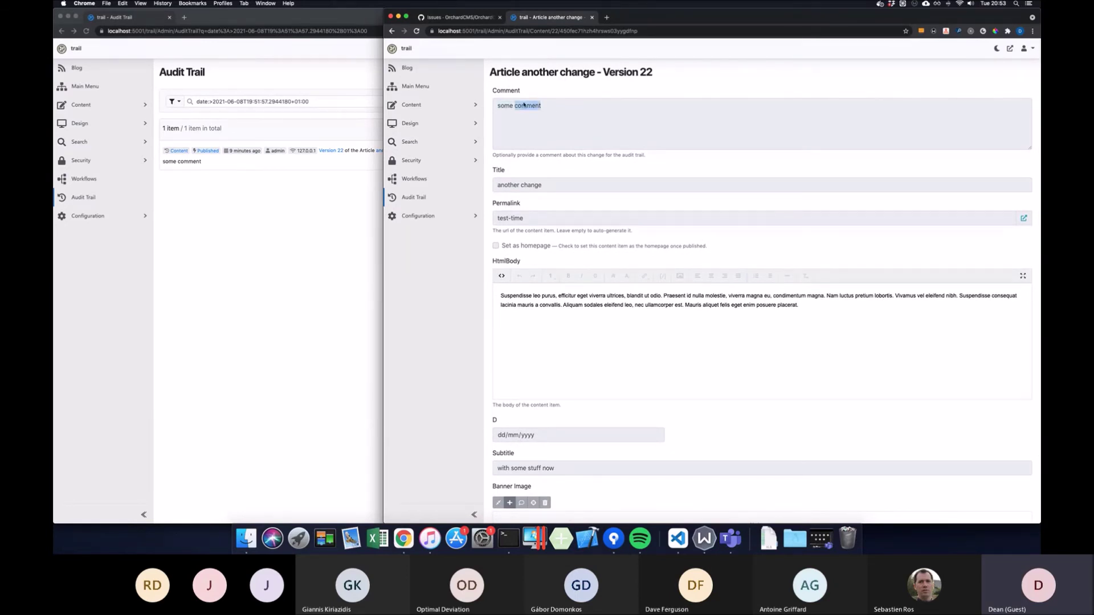
click(393, 31)
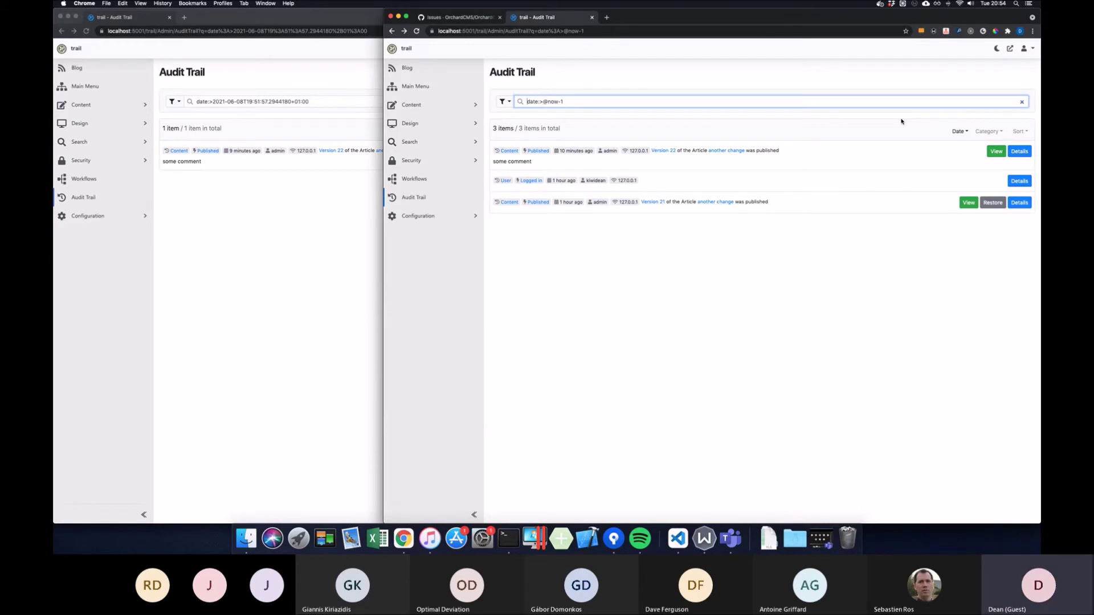
Step: Reopen the Version 22 event details and move the incognito window out of the way behind the code editor
click(1023, 152)
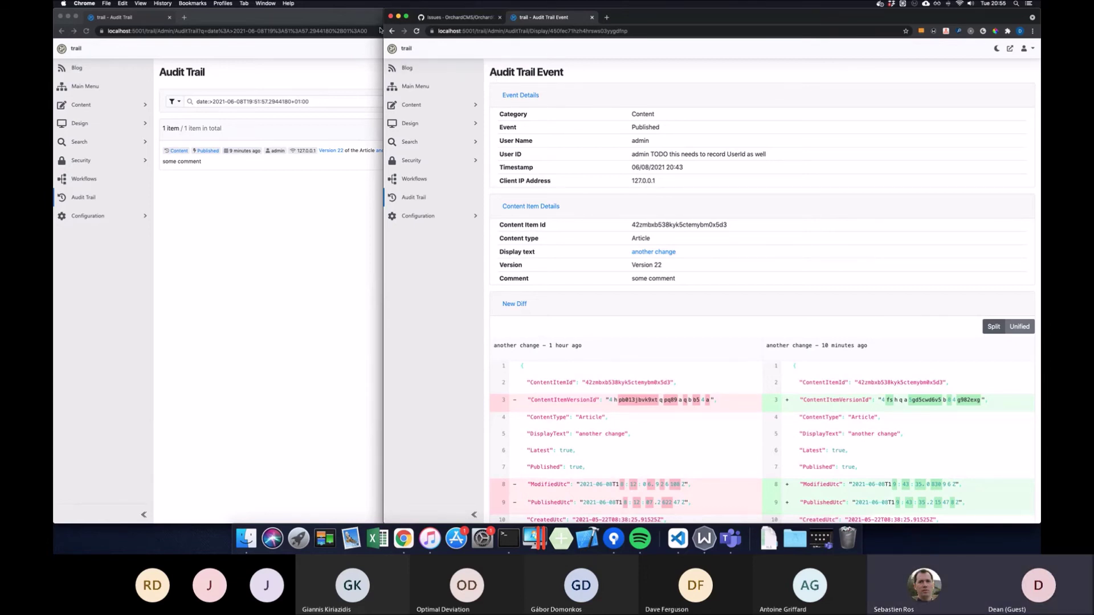
click(350, 21)
drag(349, 22, 436, 110)
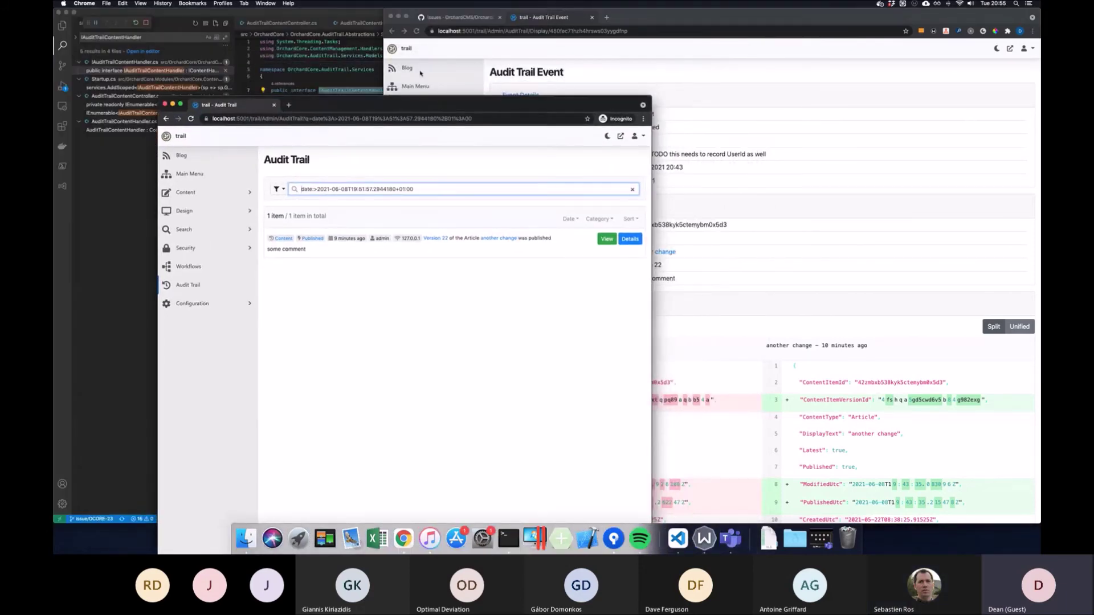
click(363, 15)
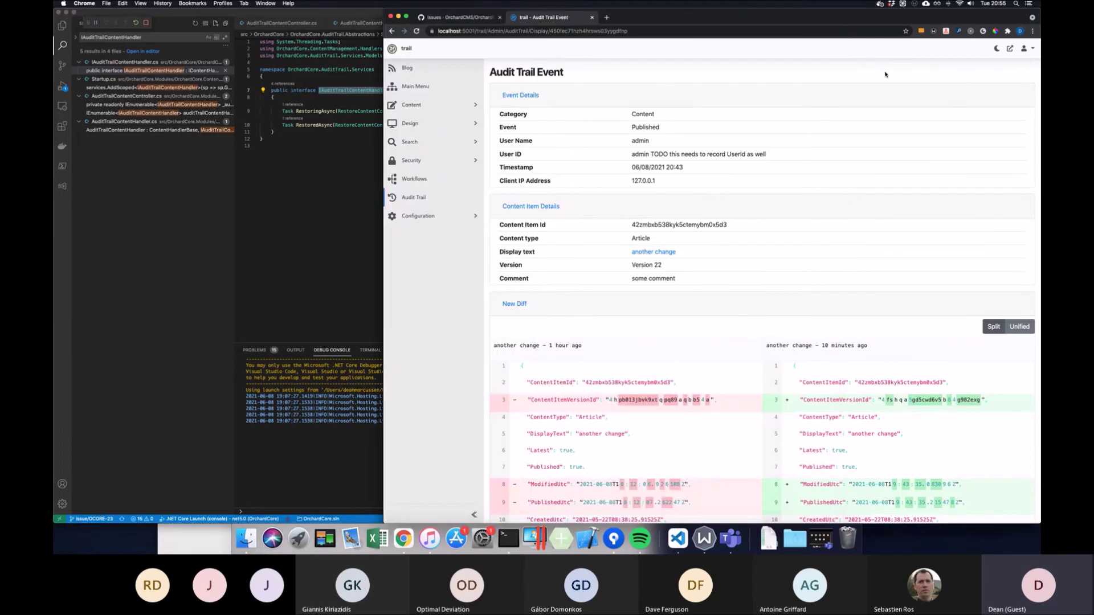
key(super+Tab)
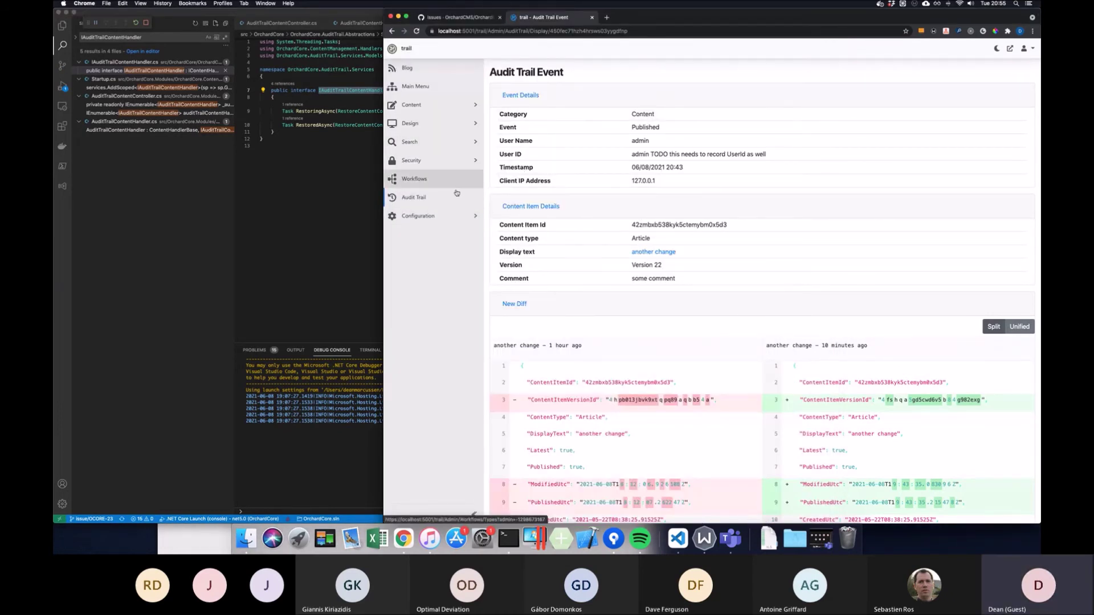
Step: Show the unfiltered audit trail and restore the article "another change" to version 21
click(467, 190)
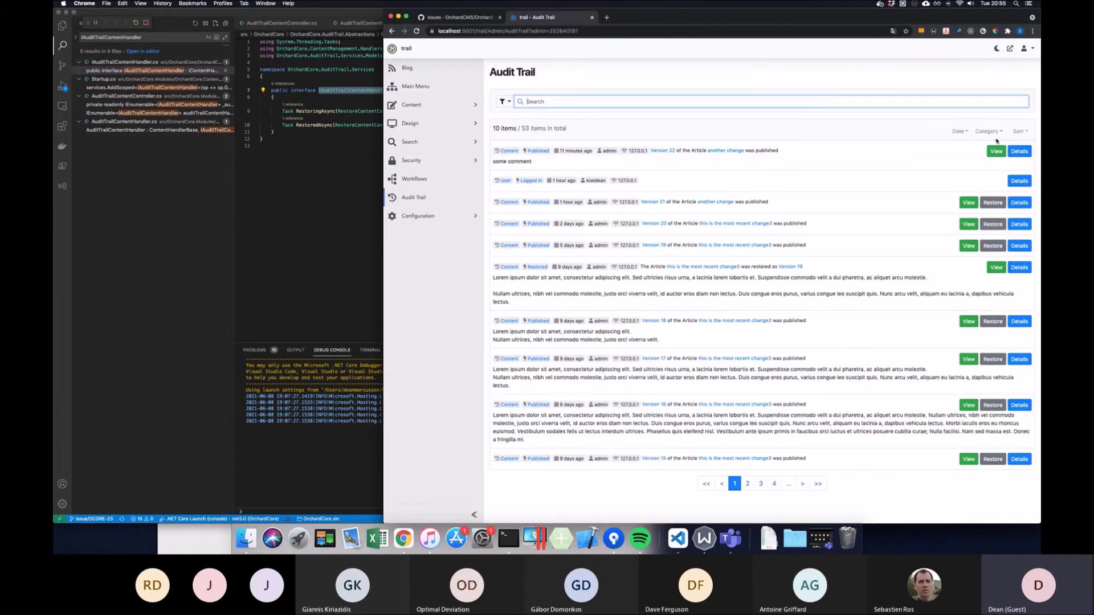
click(997, 206)
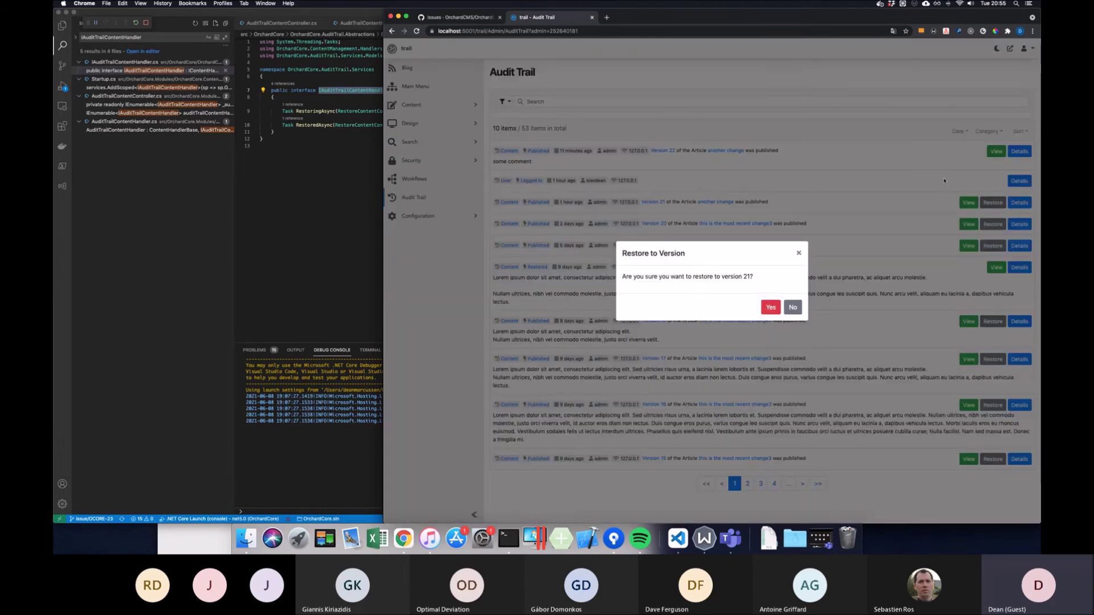
click(776, 312)
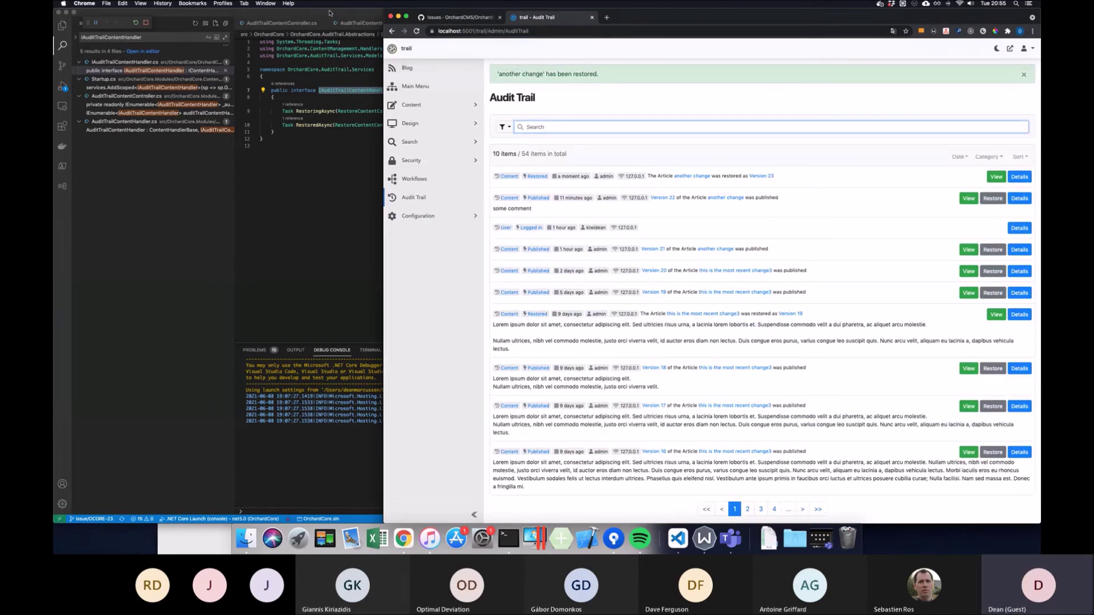
Step: Switch to the code editor and examine AuditTrailContentController.cs and the IAuditTrailContentHandler interface with its restore methods and IContentHandler inheritance
click(329, 13)
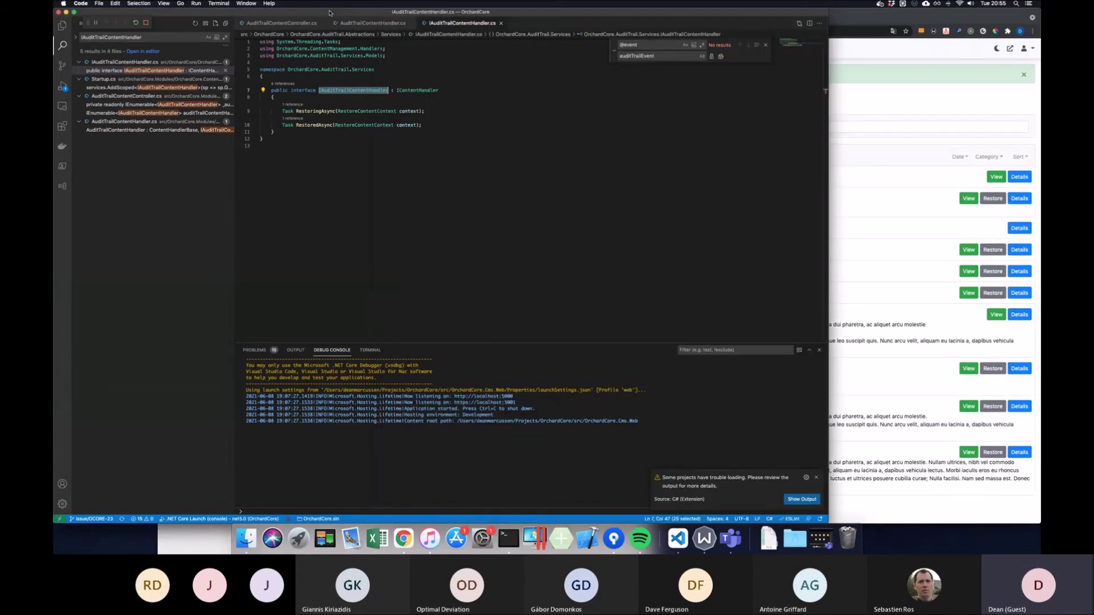
click(305, 26)
scroll(442, 119, down, 10)
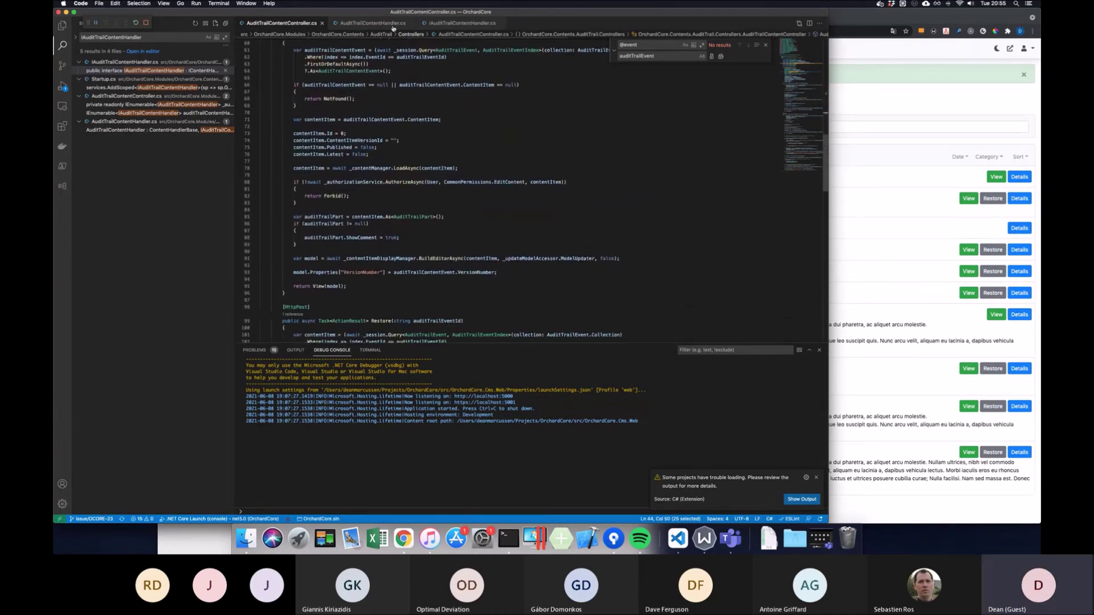
click(441, 24)
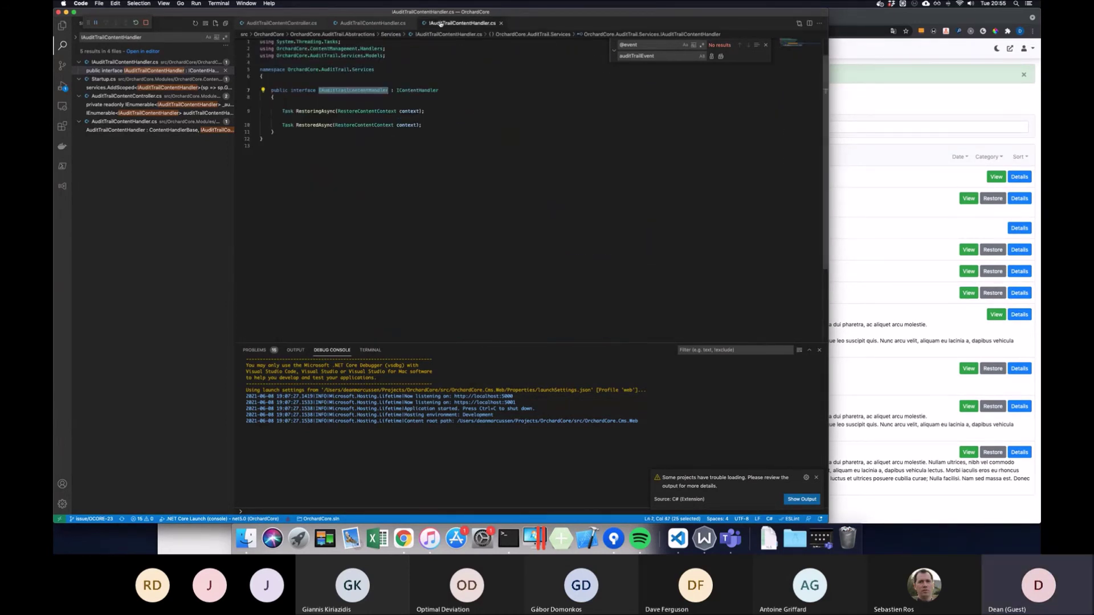
double_click(316, 125)
double_click(422, 90)
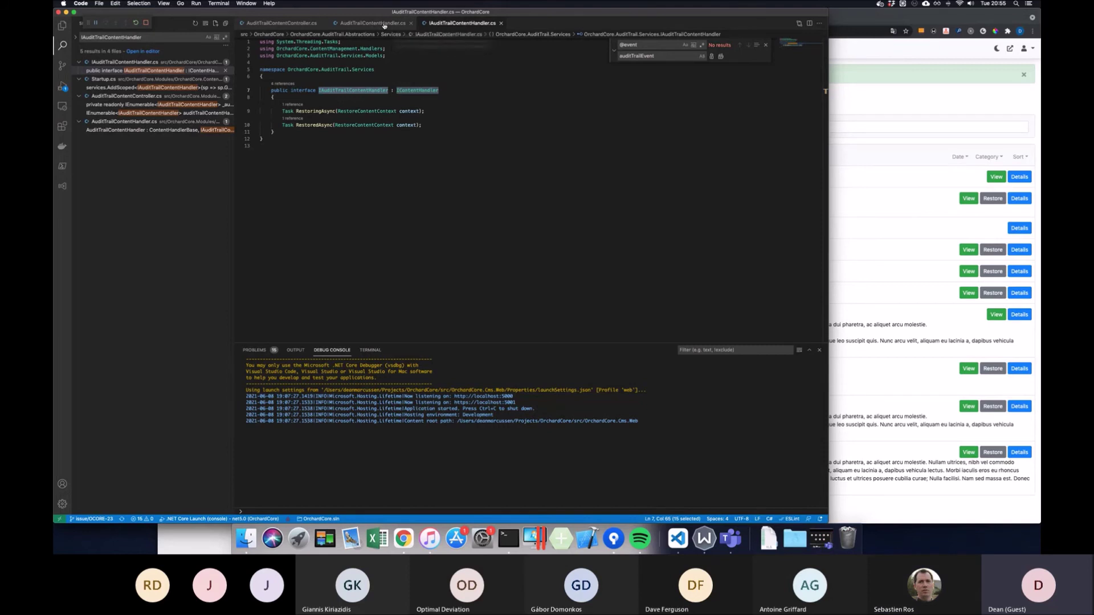
Step: Show the AuditTrailContentHandler class declaration and point out its ContentHandlerBase base class
click(384, 25)
scroll(461, 177, down, 3)
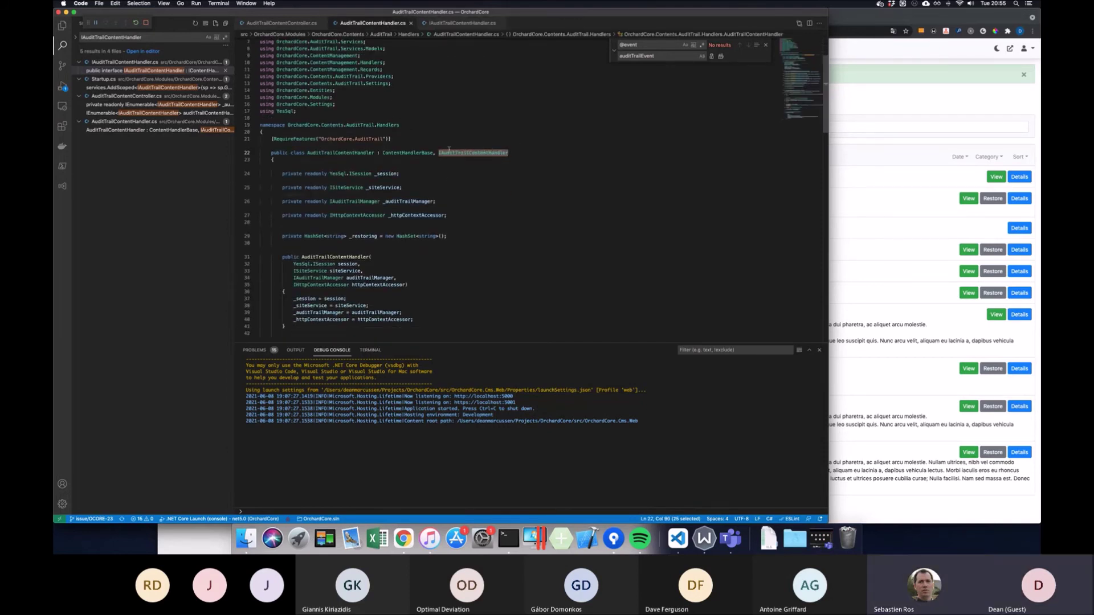
double_click(418, 152)
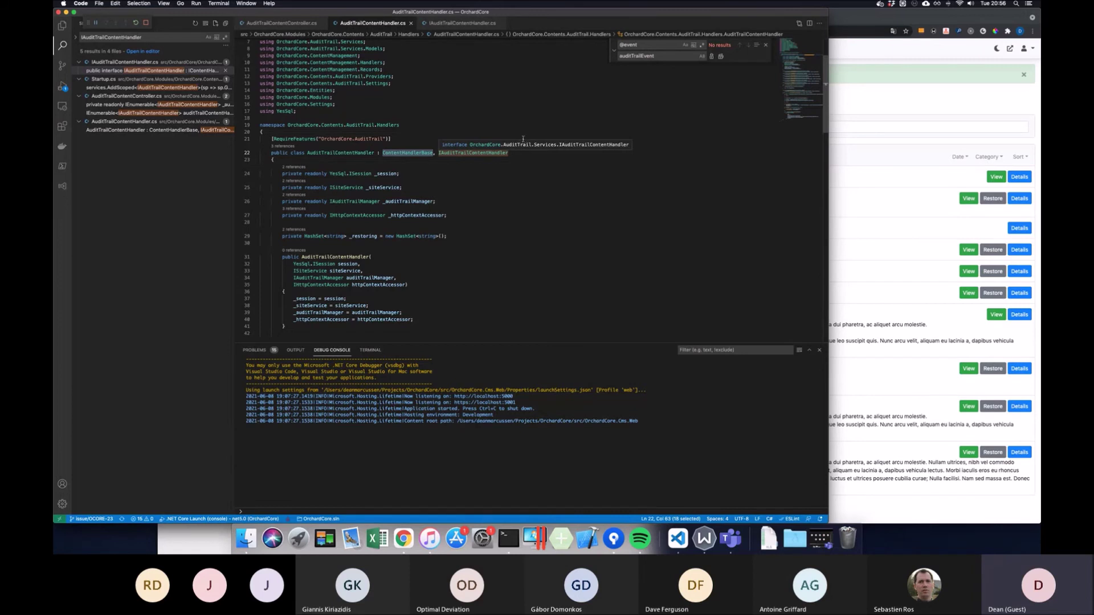
Step: Switch back to the browser, filter the audit trail to the last 90 days, and run the query with its start date changed to 2021-01-10
click(860, 127)
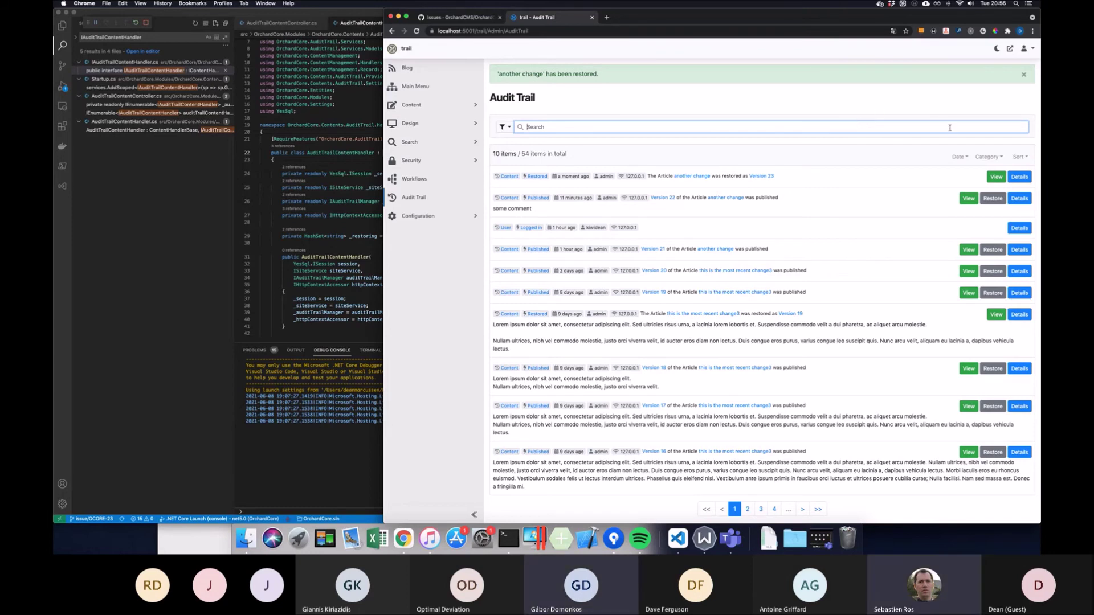
click(960, 158)
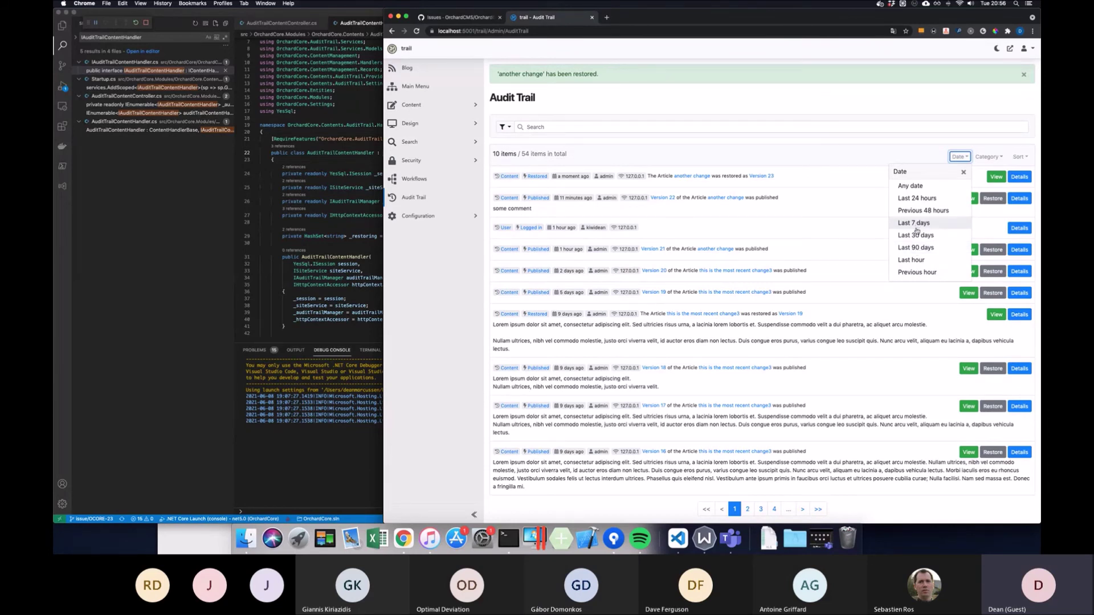
click(916, 247)
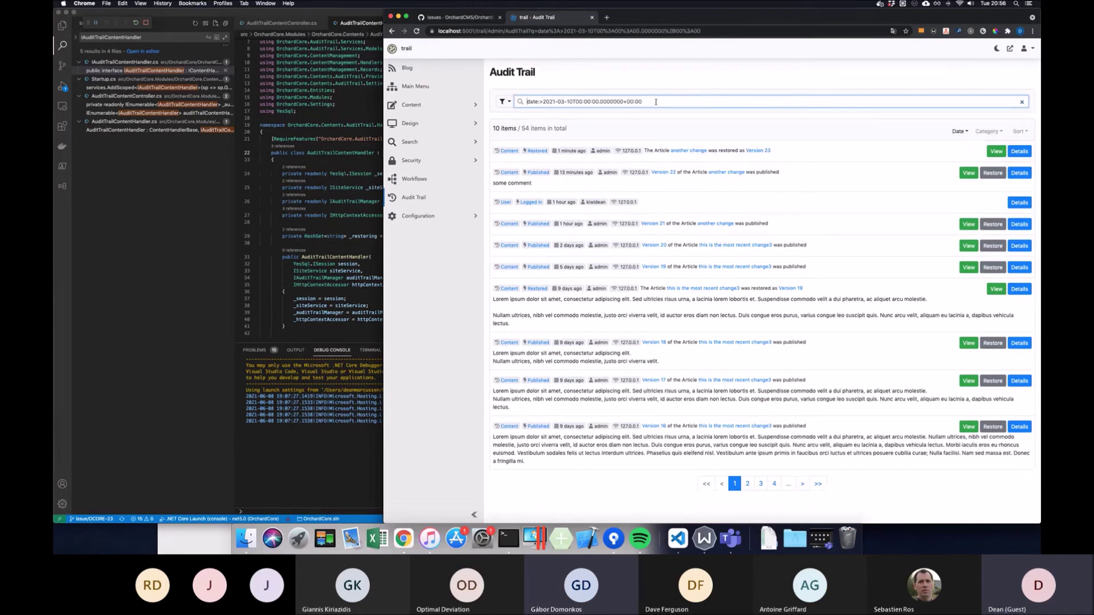
click(562, 101)
key(BackSpace)
text(1)
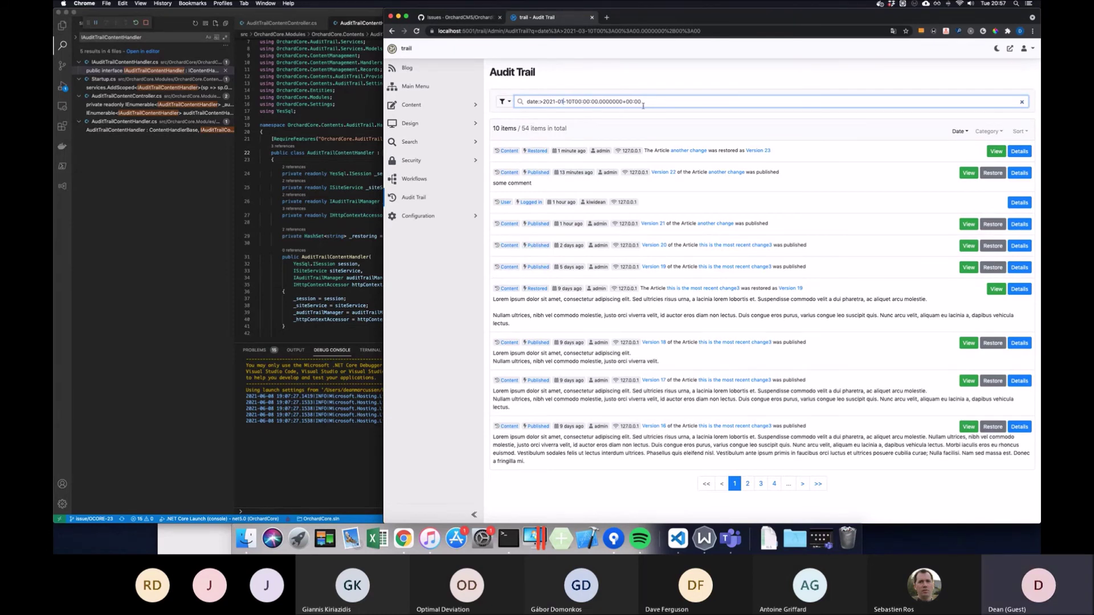
key(Return)
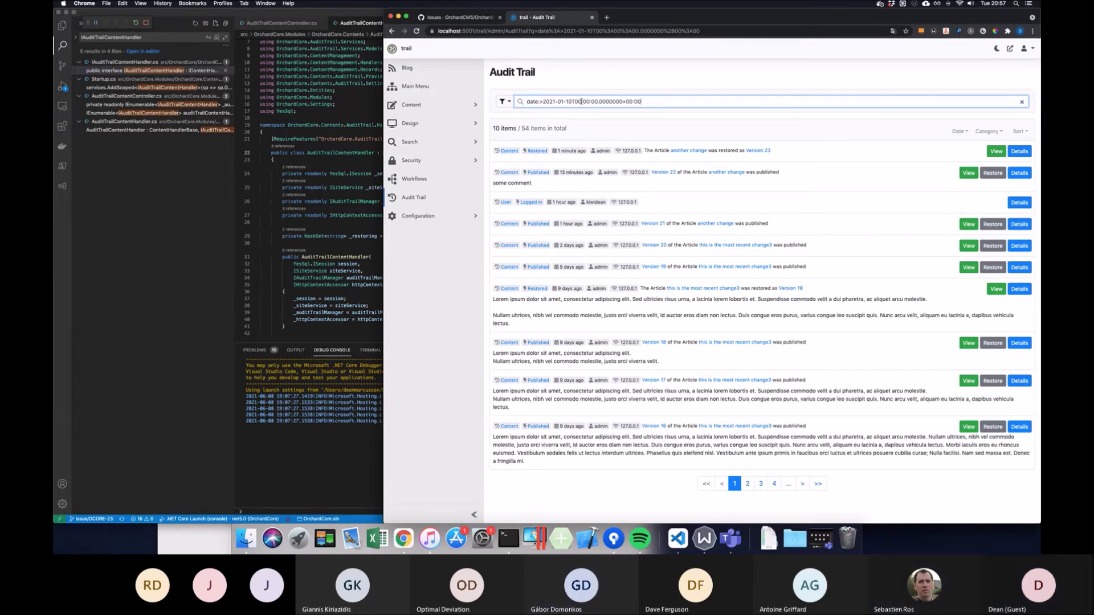
Step: Try to turn the date query into a range by appending ".." and a copy of the full 2021-01-10 timestamp
drag(644, 102, 543, 102)
key(super+c)
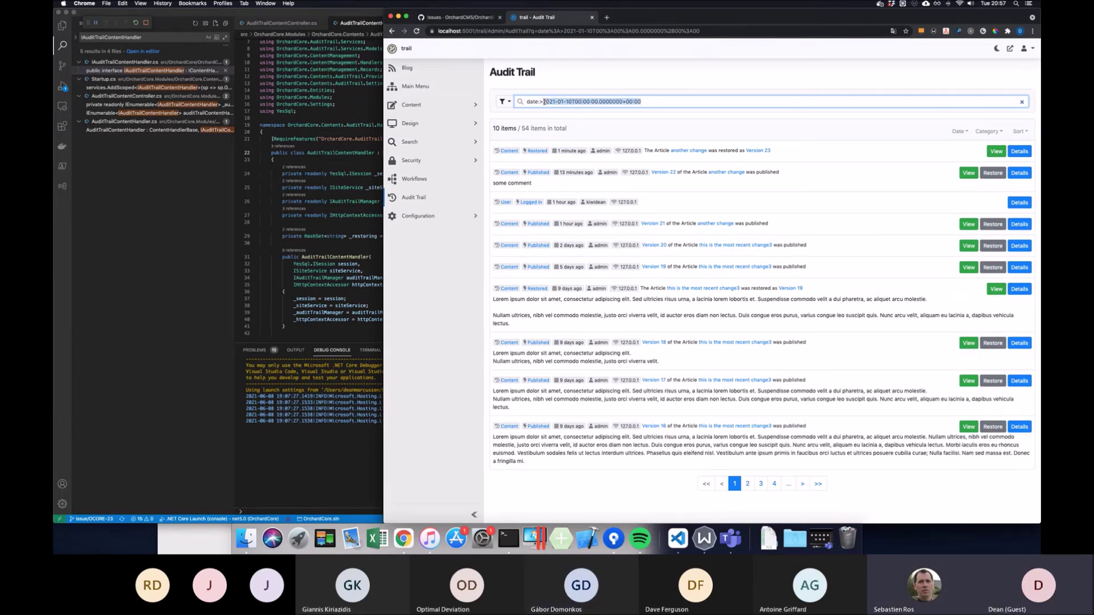
click(659, 102)
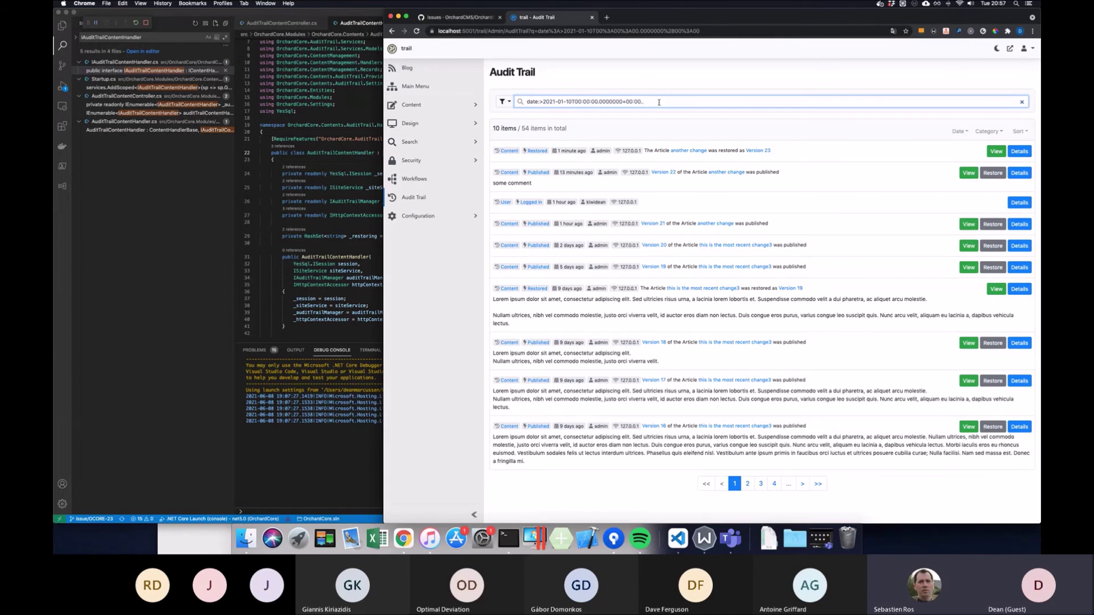
key(super+v)
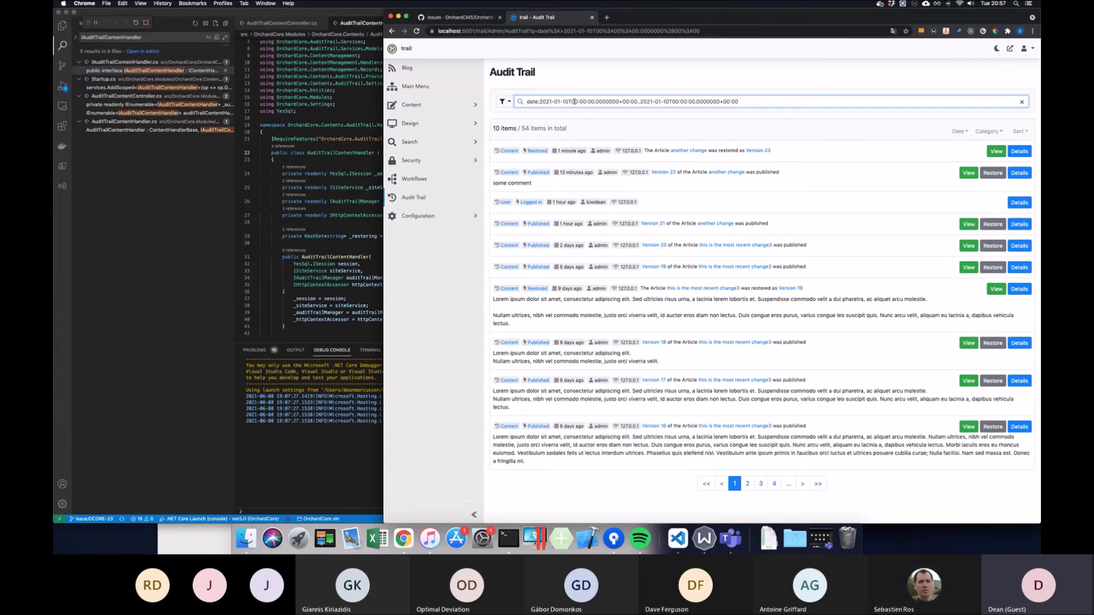
Step: Shorten the search query to the plain date range date:2021-01-10..2021-01-10
shift+click(843, 101)
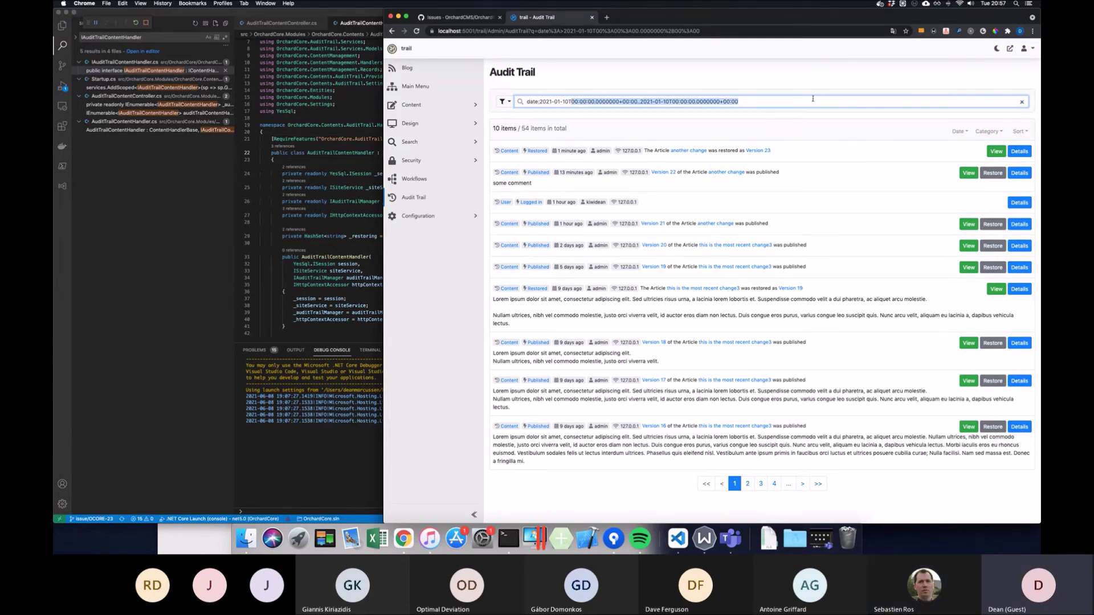
key(BackSpace)
key(BackSpace)
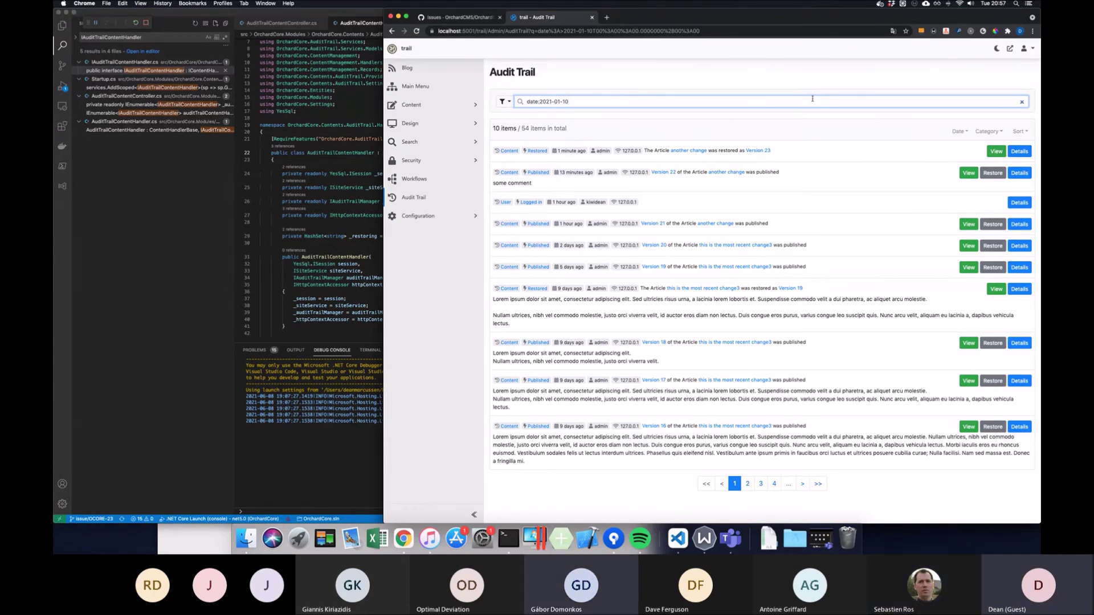
text(..)
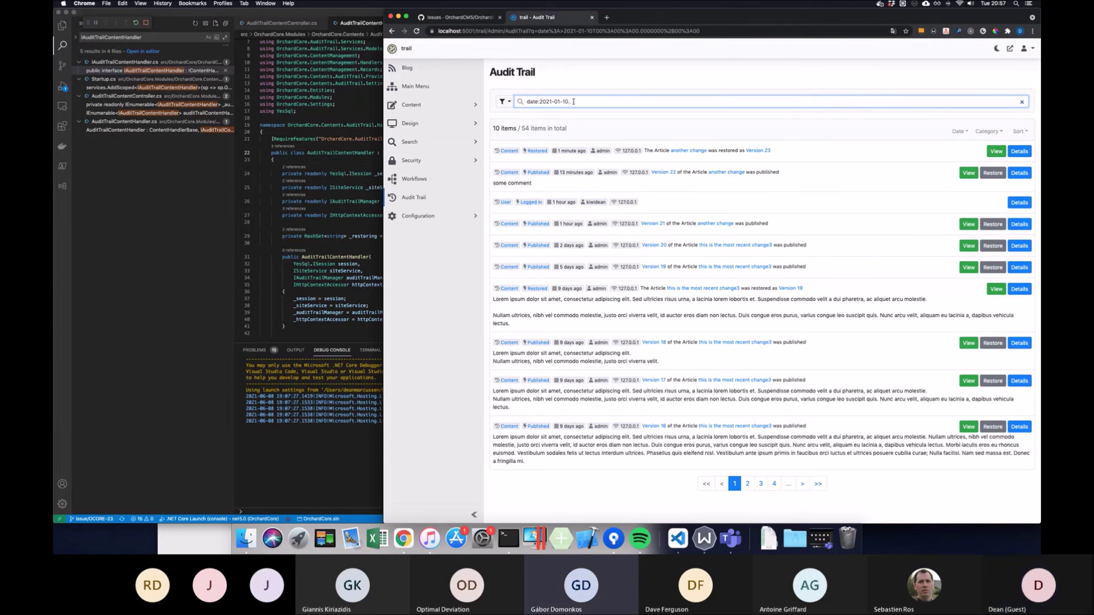
drag(566, 101, 539, 101)
click(577, 101)
key(BackSpace)
text(.)
text(2021-01-10)
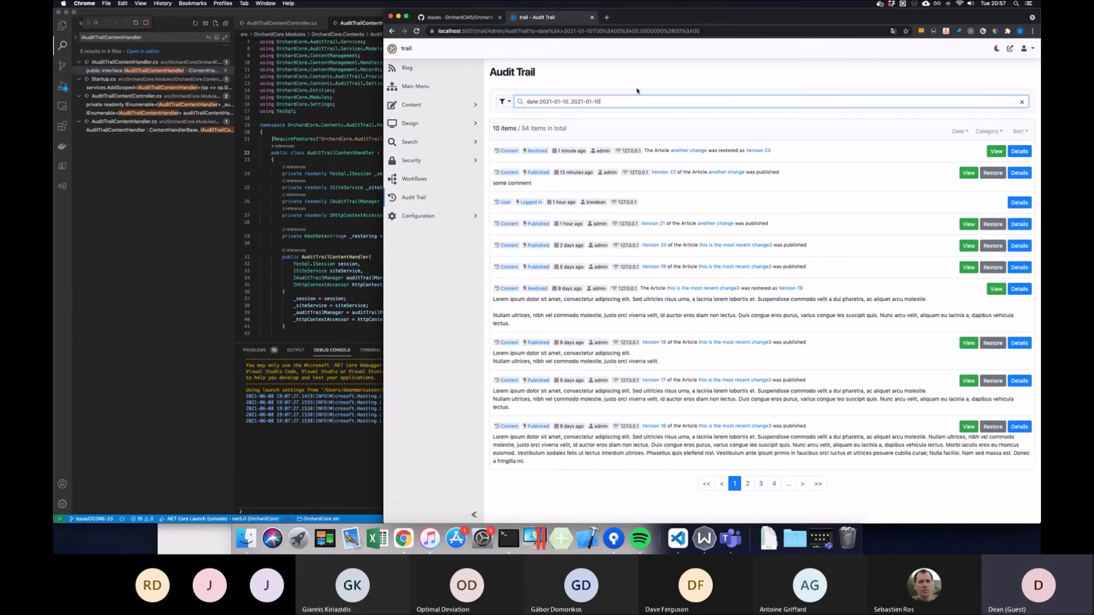
Step: Point out the range's start date, set its end date to 2021-02-10, and run the query date:2021-01-10..2021-02-10
double_click(565, 102)
drag(559, 100, 540, 101)
click(566, 101)
key(Right)
text(.)
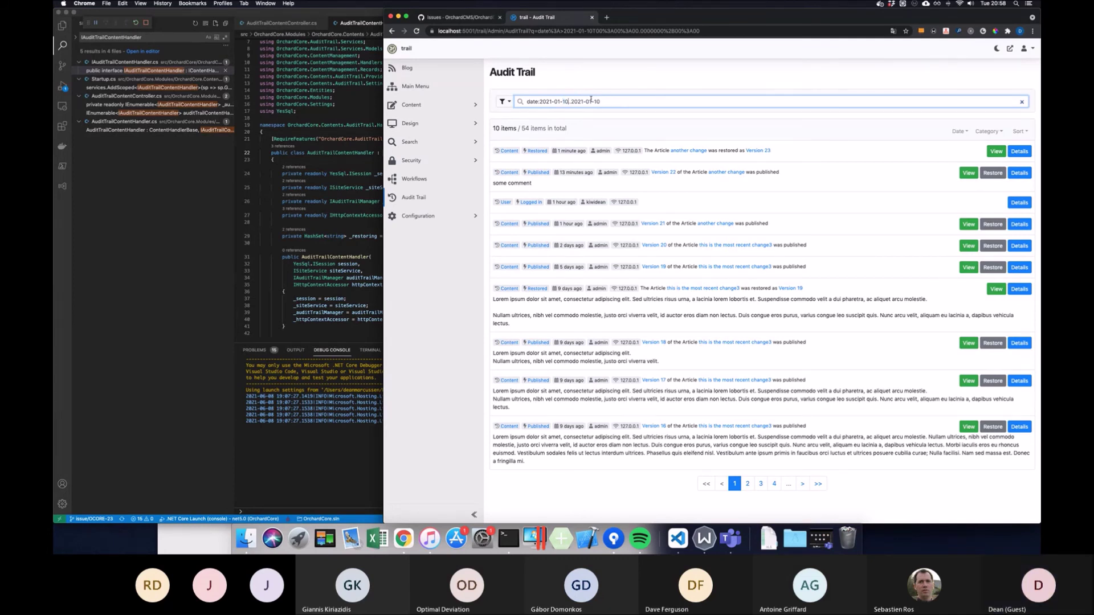
click(595, 101)
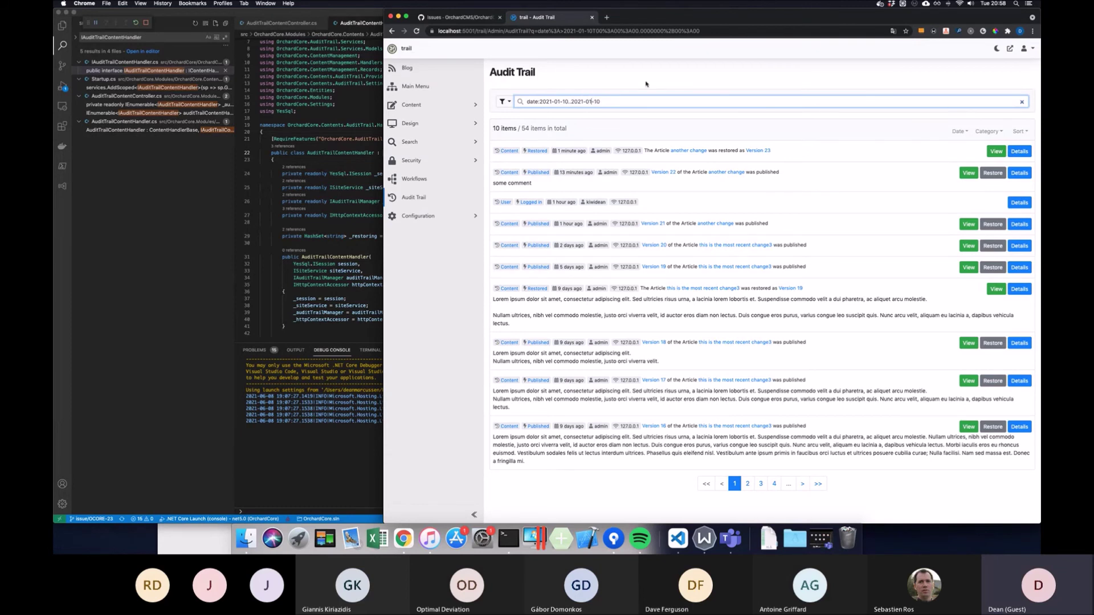
key(BackSpace)
text(2)
key(Return)
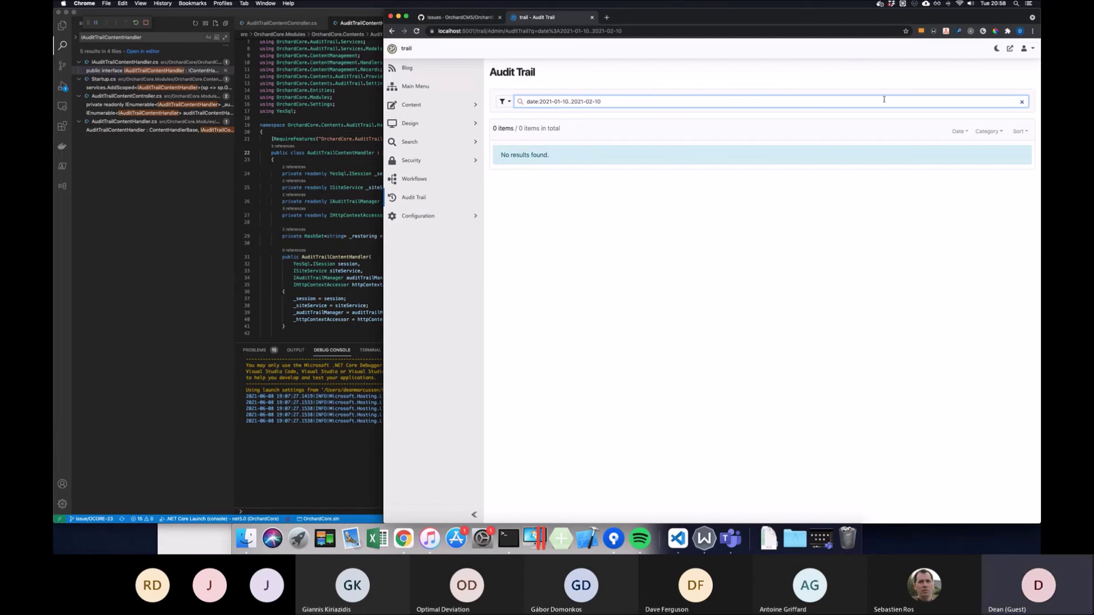
Step: Filter the audit trail by the last hour, followed by the last 90 days, to show the generated date queries
click(965, 133)
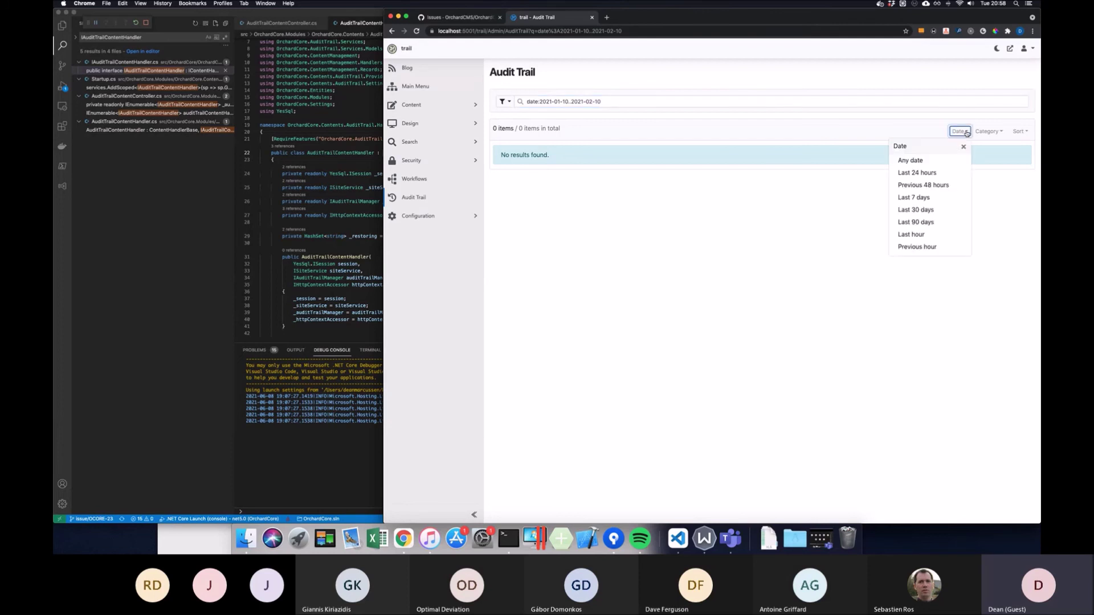
click(912, 235)
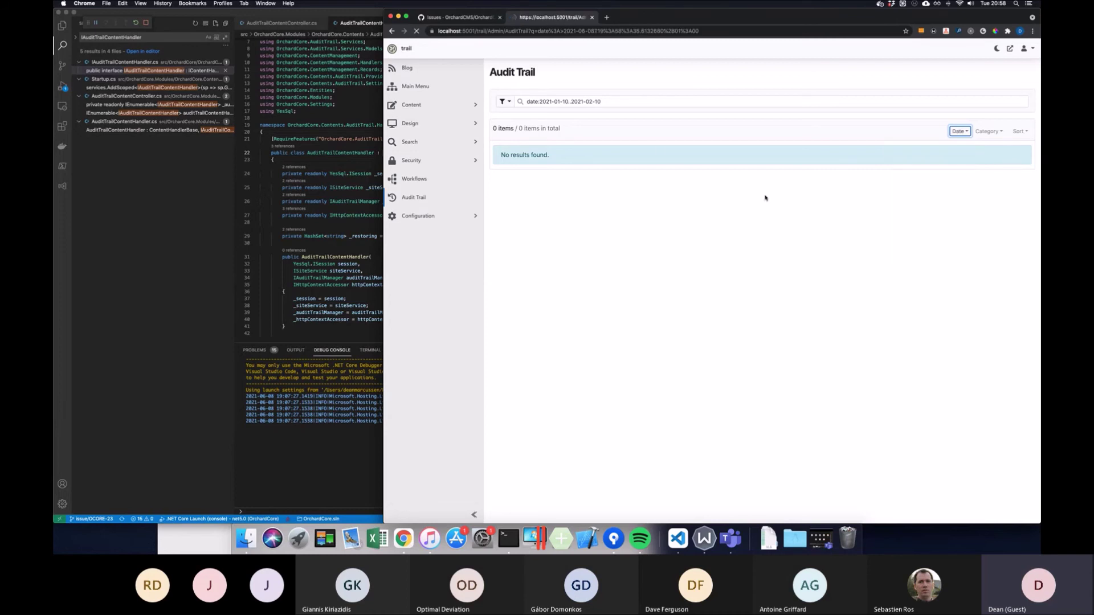
click(953, 131)
click(946, 227)
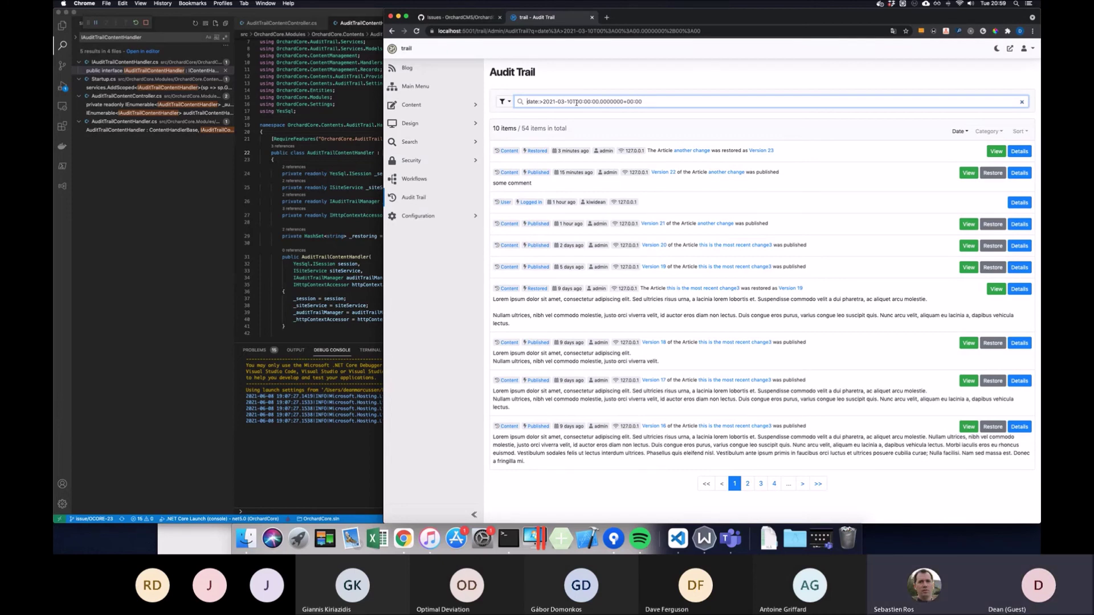
Step: Apply the last 30 days date filter and replace it with the last 7 days
click(965, 132)
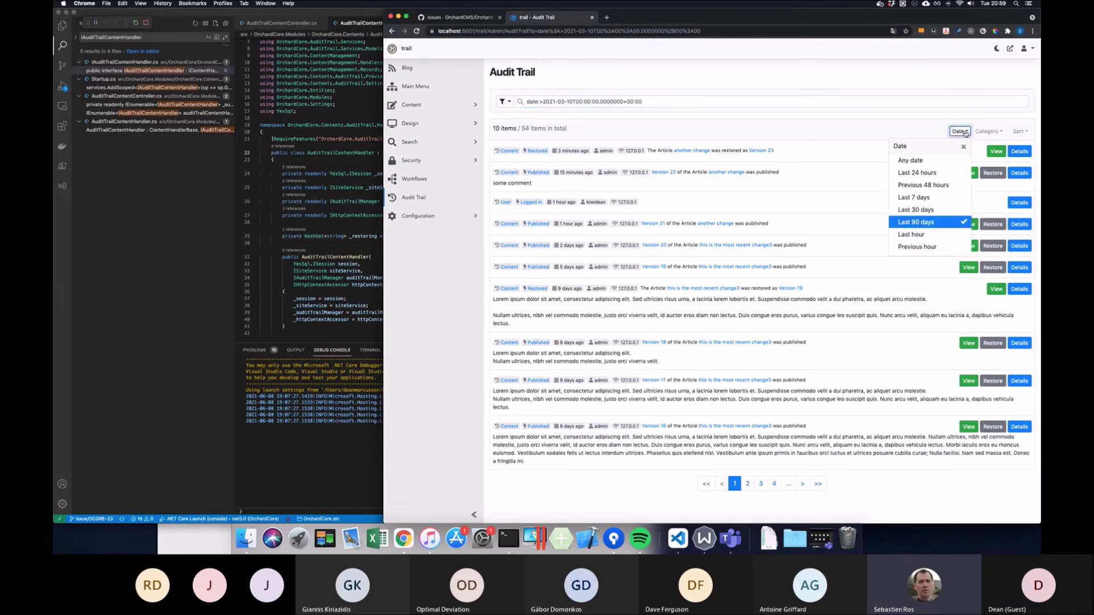
click(934, 210)
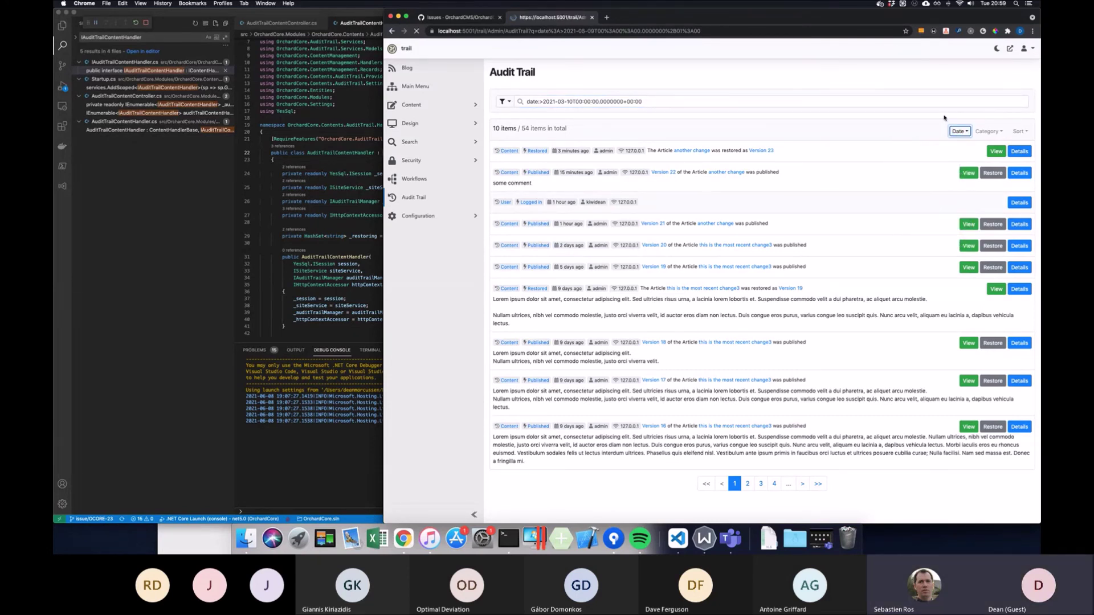
click(955, 131)
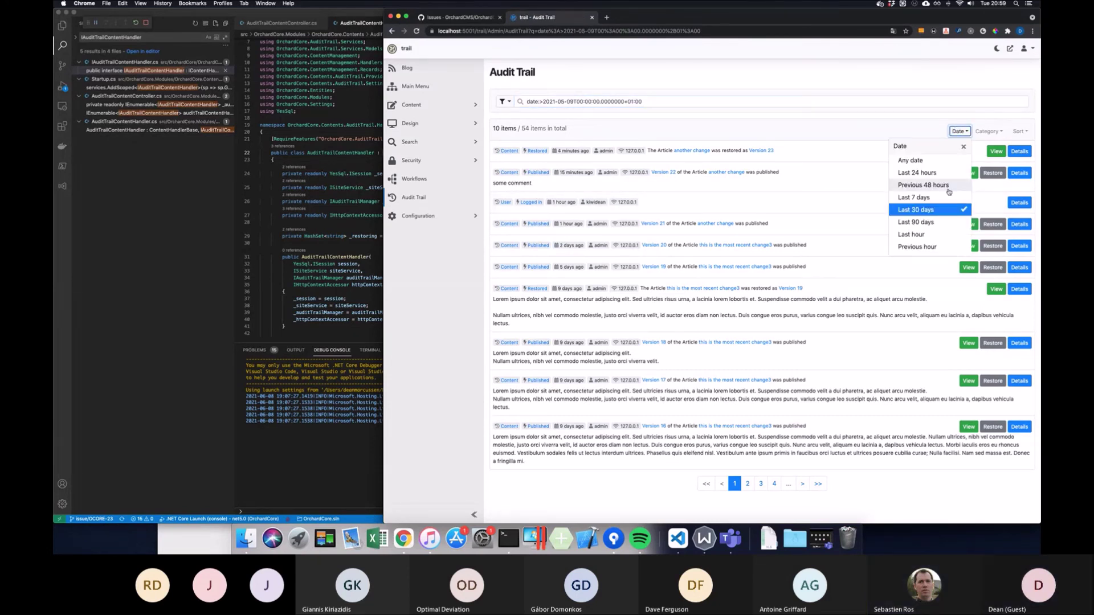
click(935, 195)
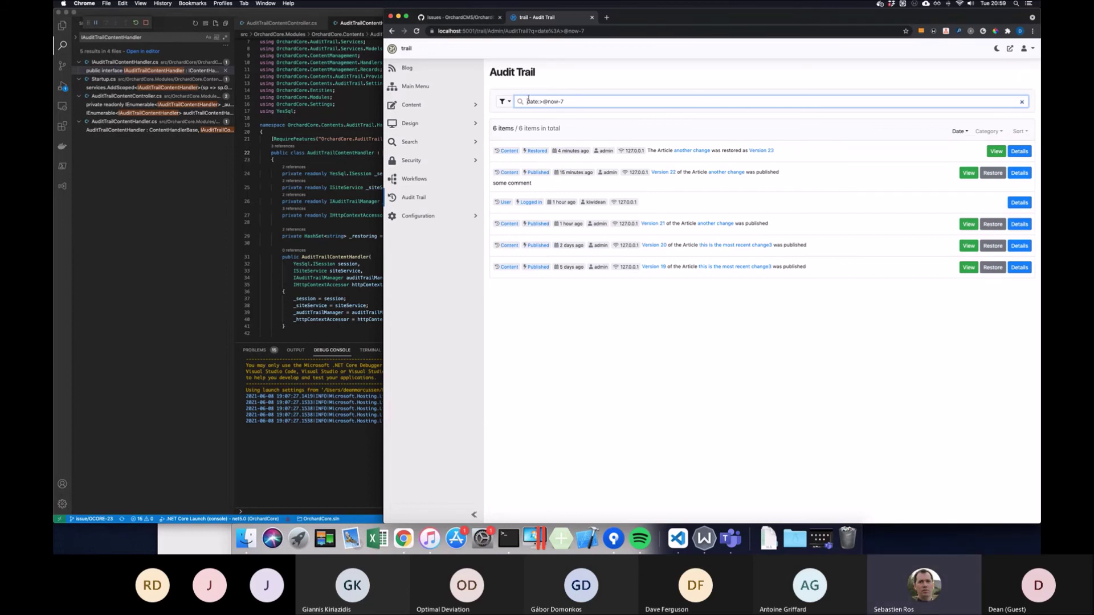
Step: Open the filter syntax help, highlight the Date filter's description, and close the help
click(507, 102)
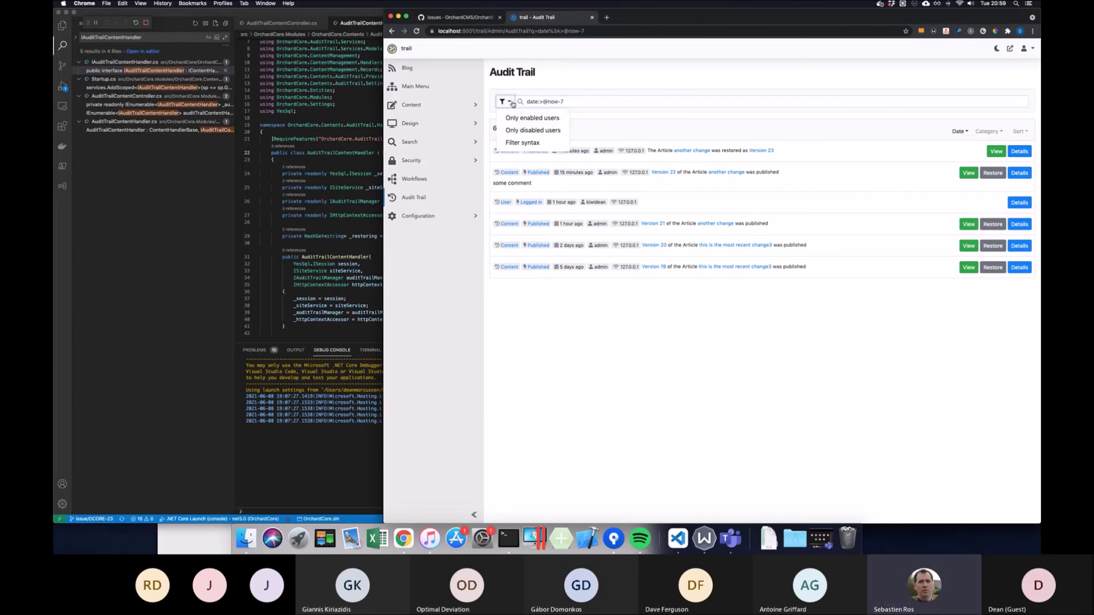
click(549, 141)
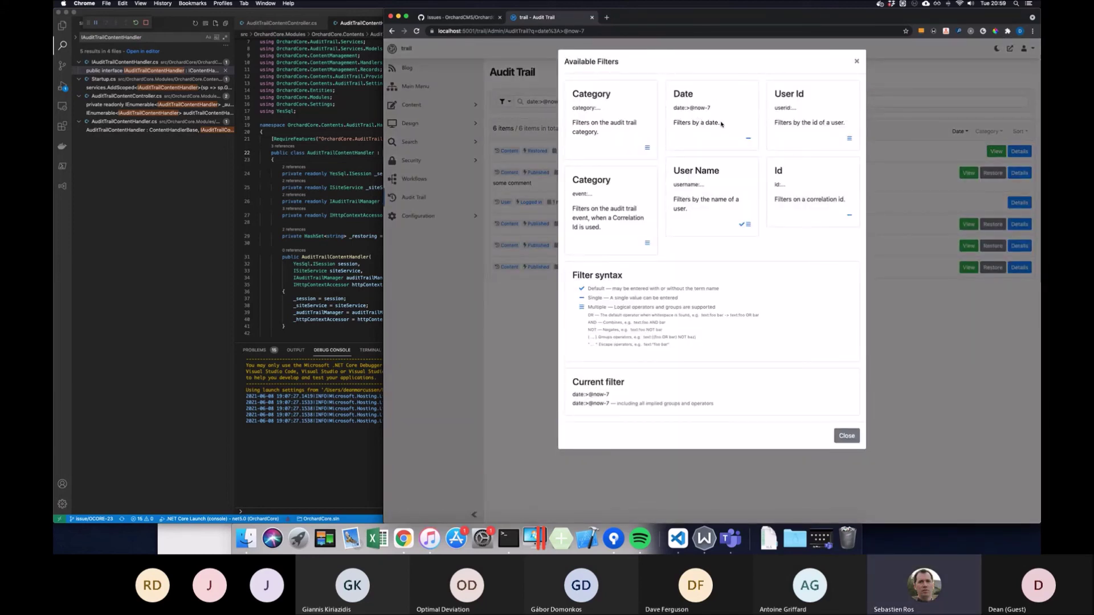
drag(721, 126, 674, 124)
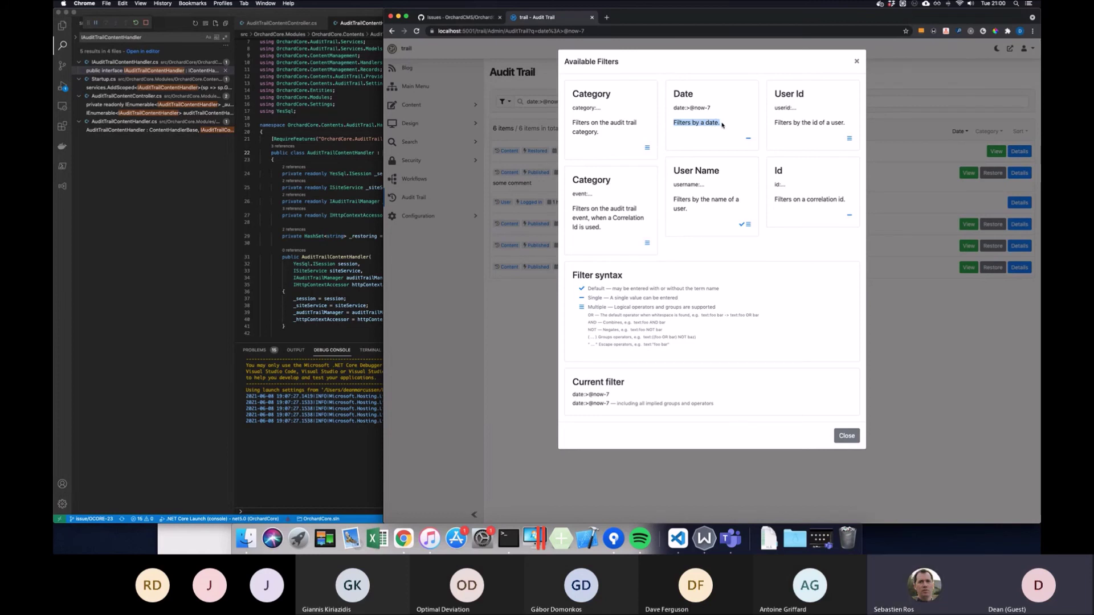
click(847, 435)
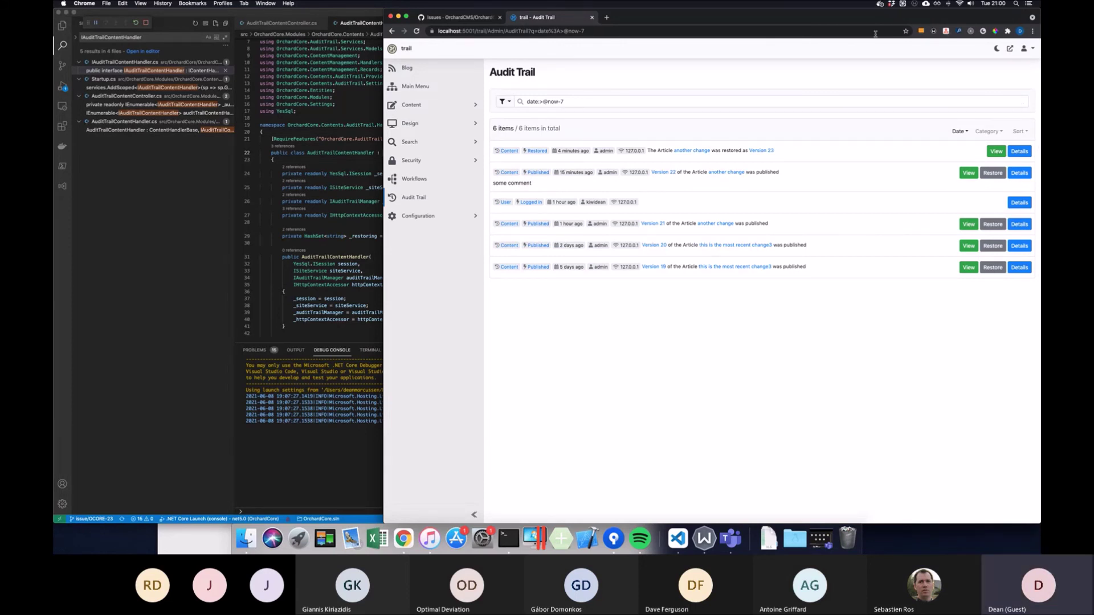
Step: Filter the audit trail by the last 24 hours, followed by the previous 48 hours, to show the generated date queries
click(959, 131)
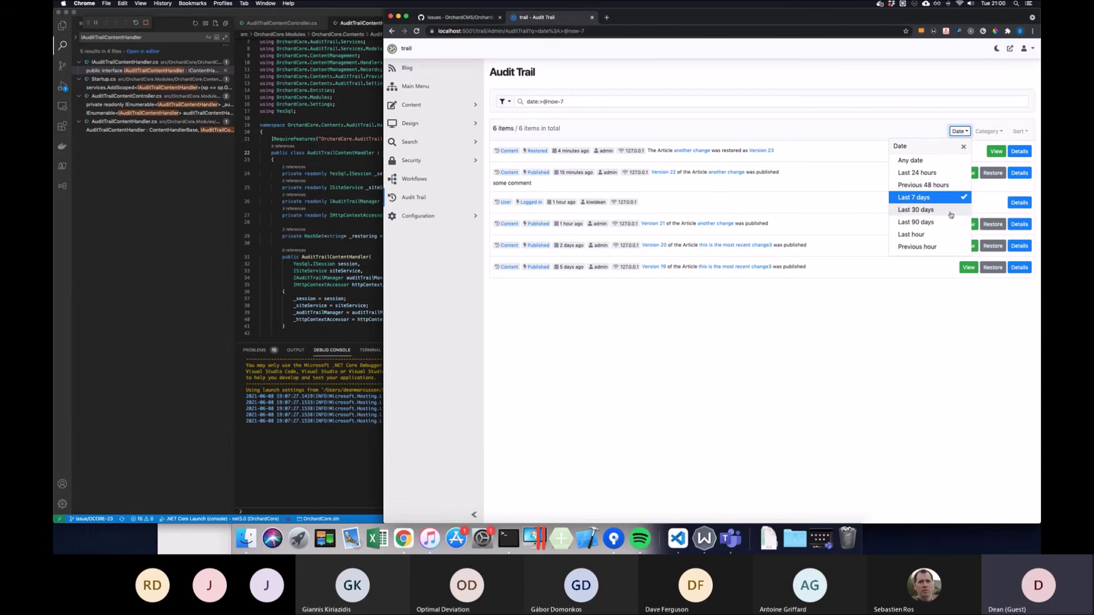
click(944, 173)
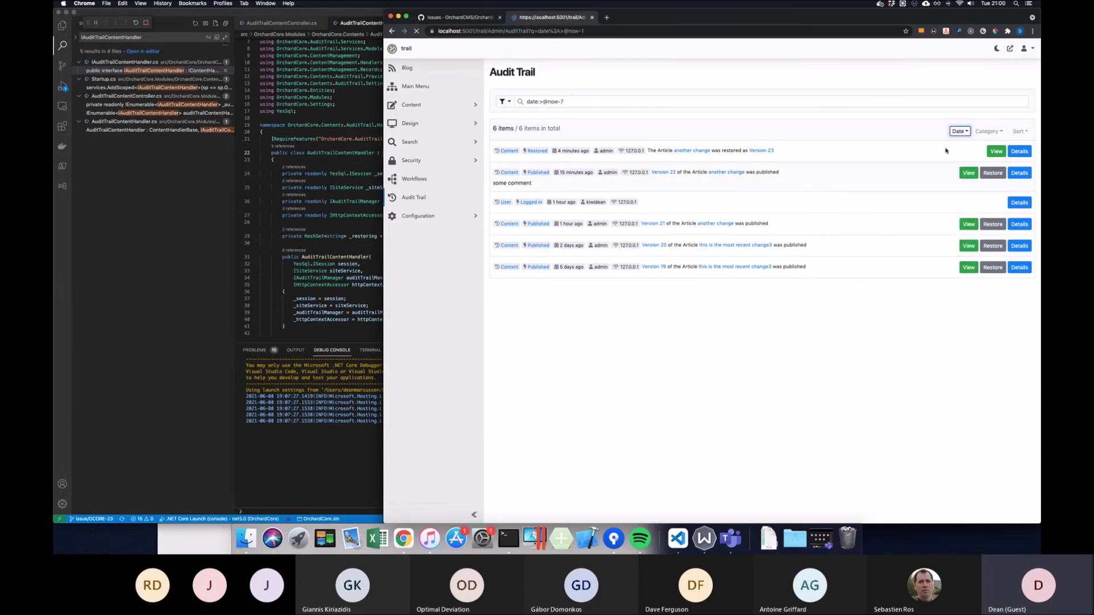
click(958, 132)
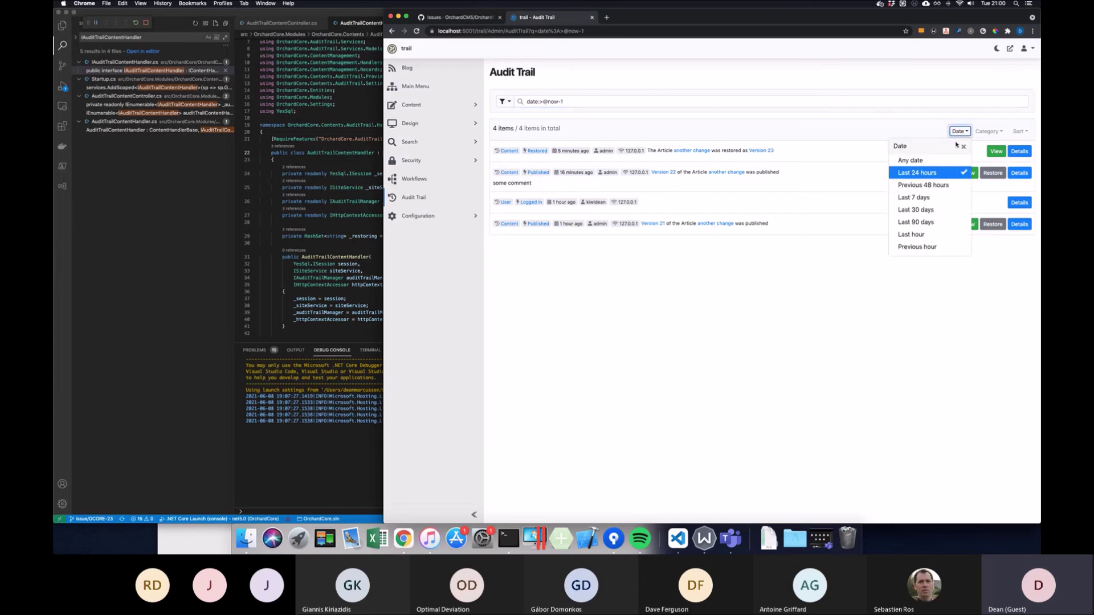
click(950, 185)
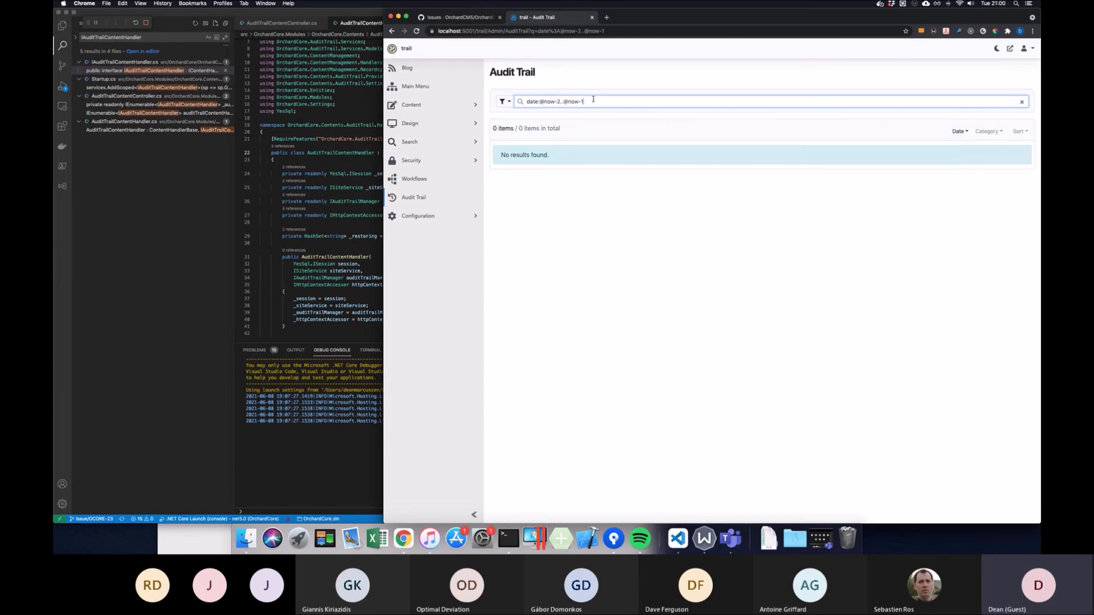
Step: View the filter syntax help for the previous 48 hours query, highlight the Date filter's description, and close the help
click(504, 101)
click(534, 147)
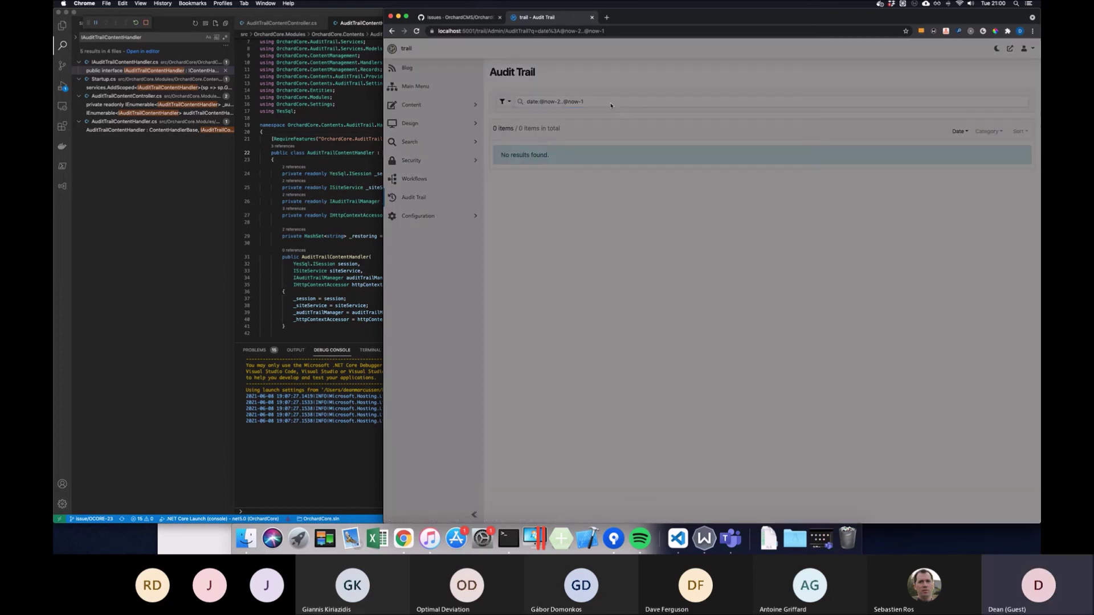
drag(719, 121, 683, 123)
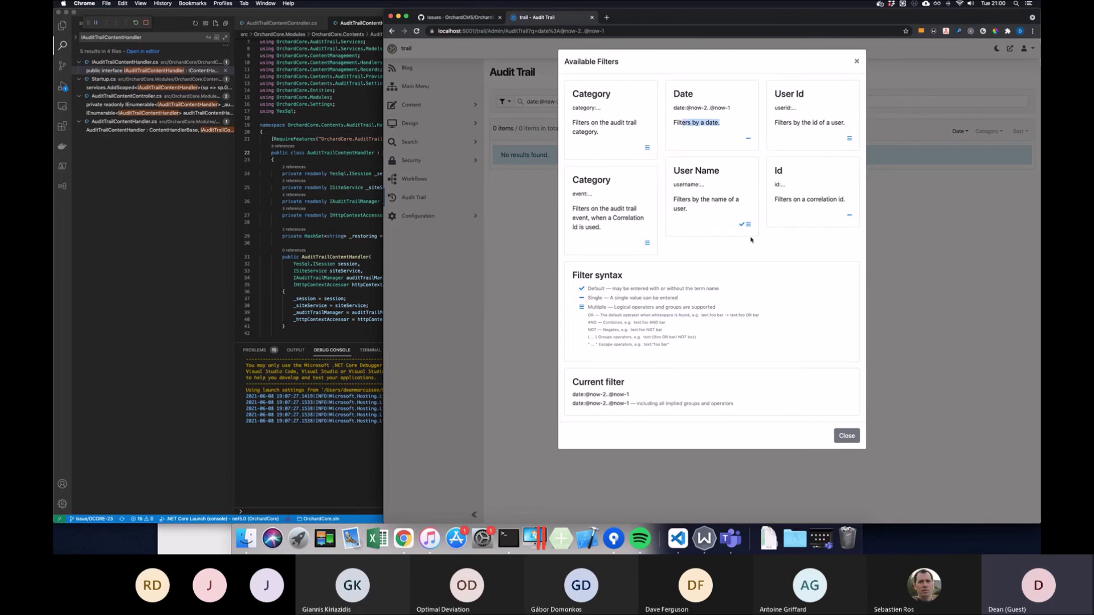
click(847, 436)
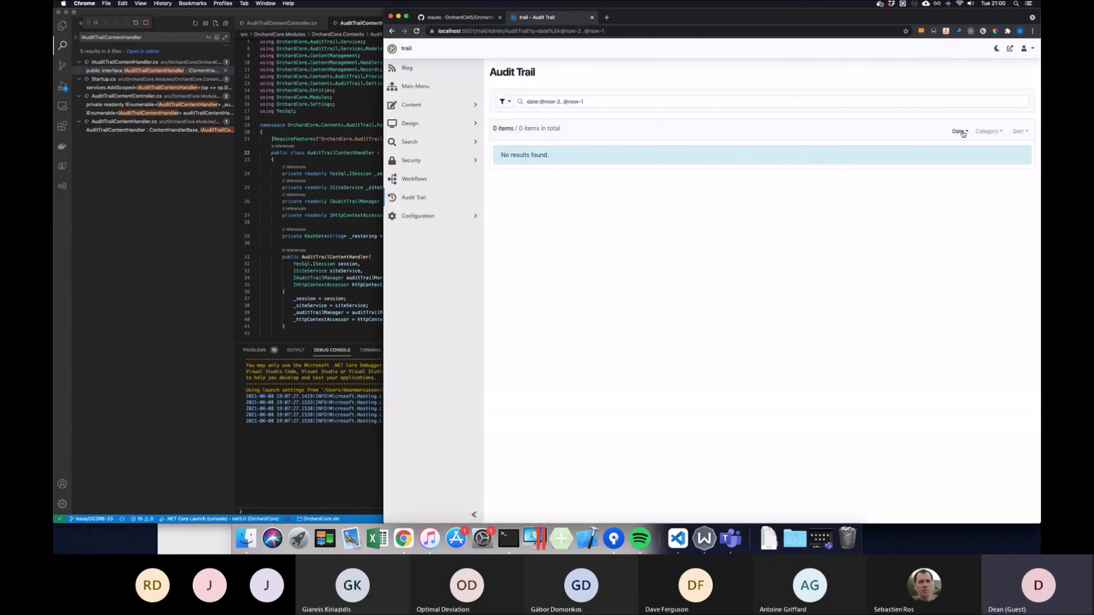
Step: Switch the date filter back to the last 24 hours and return it to the previous 48 hours to compare both queries
click(960, 132)
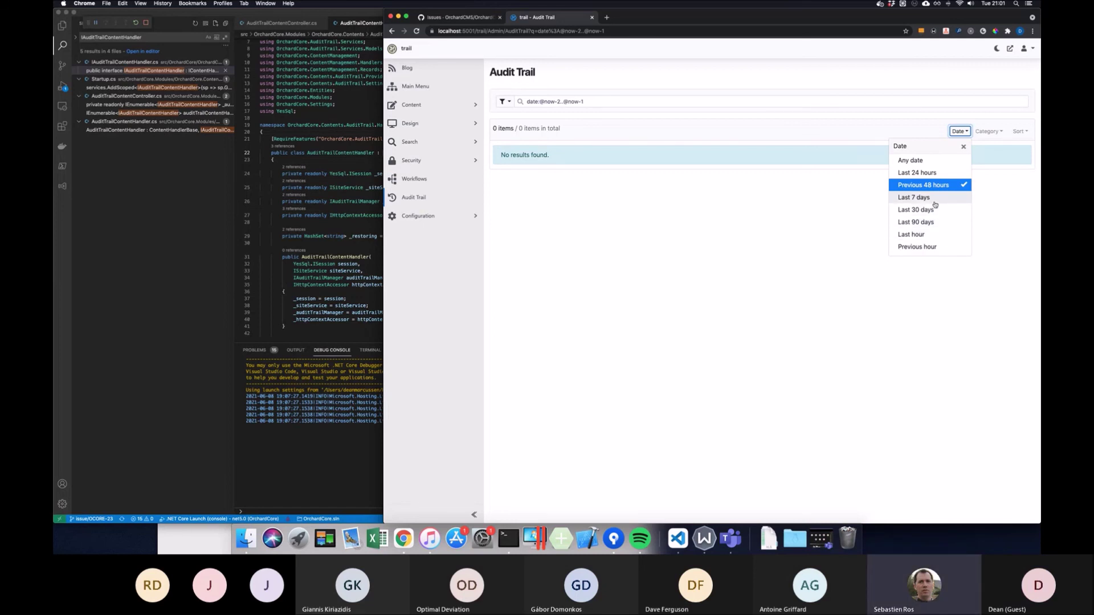
click(938, 172)
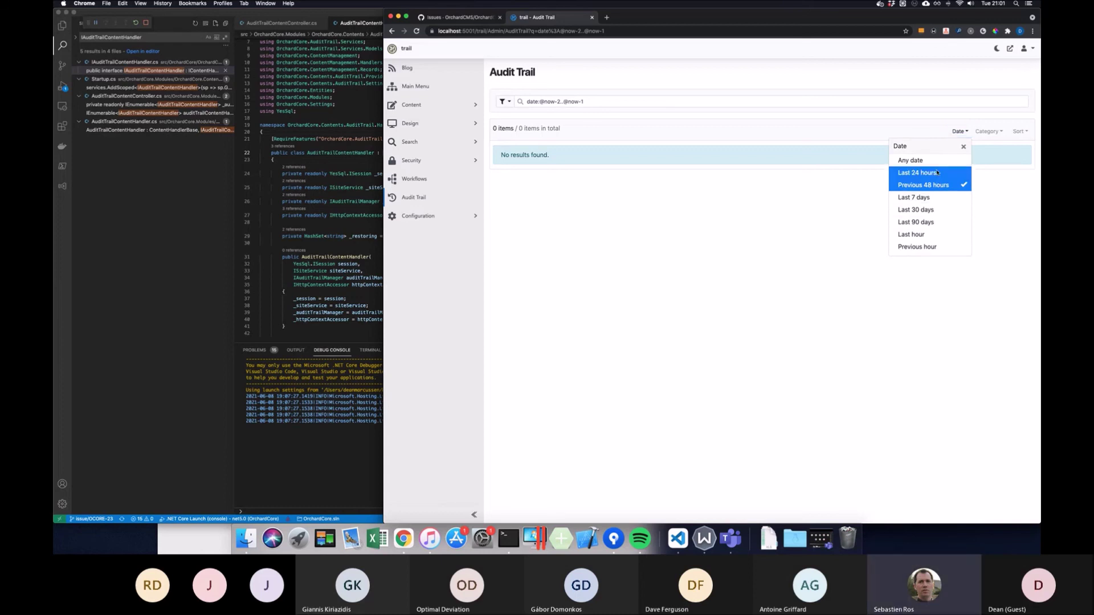
click(961, 131)
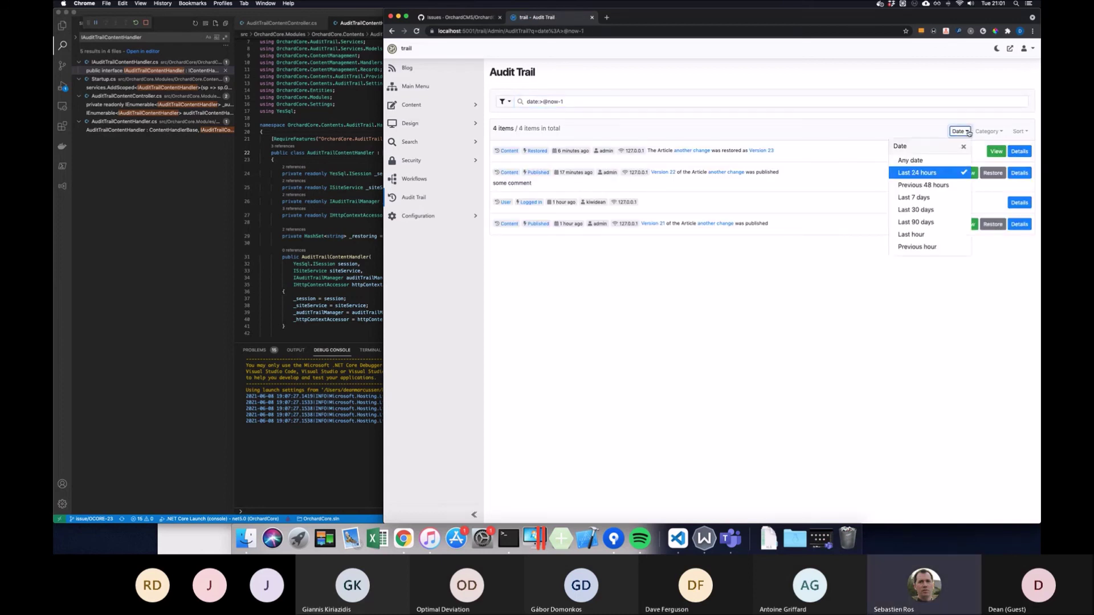
click(944, 185)
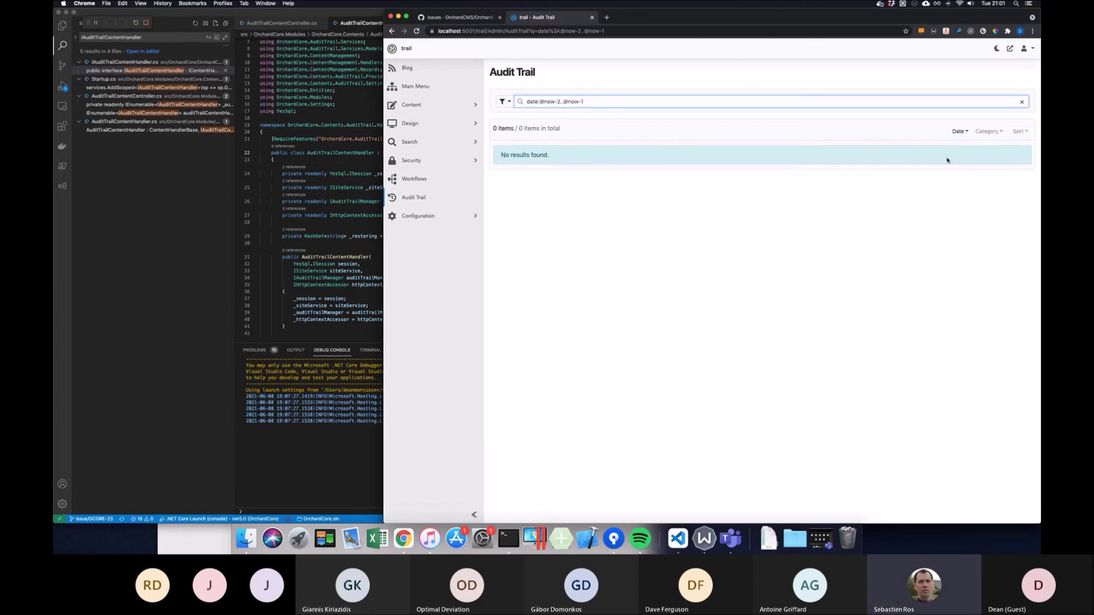
Step: Apply the last 7 days, last 30 days and last 90 days date filters in turn to compare their queries
click(960, 131)
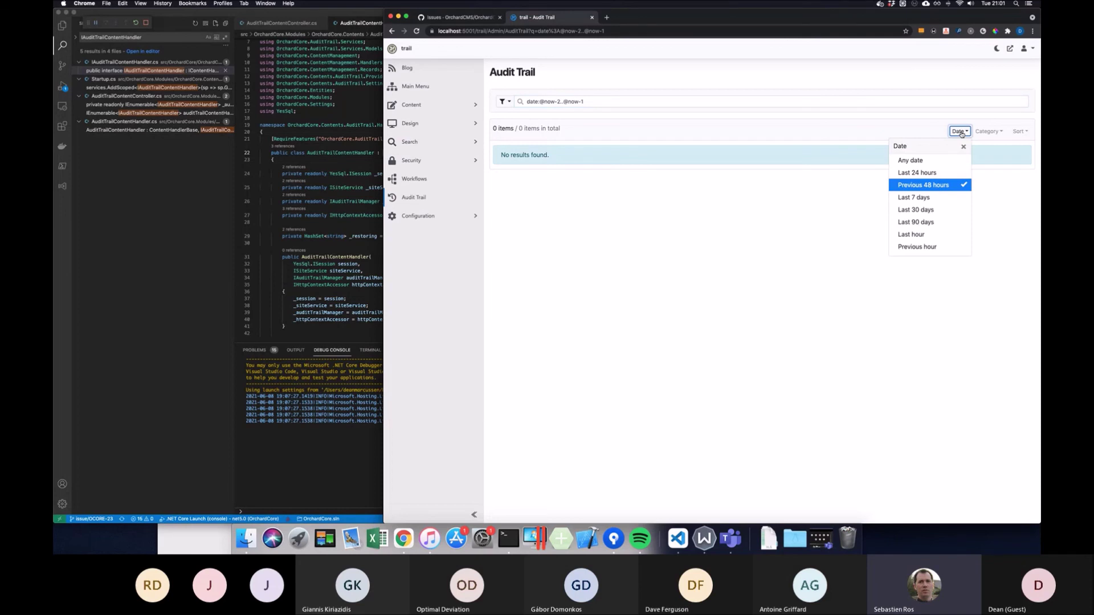
click(942, 198)
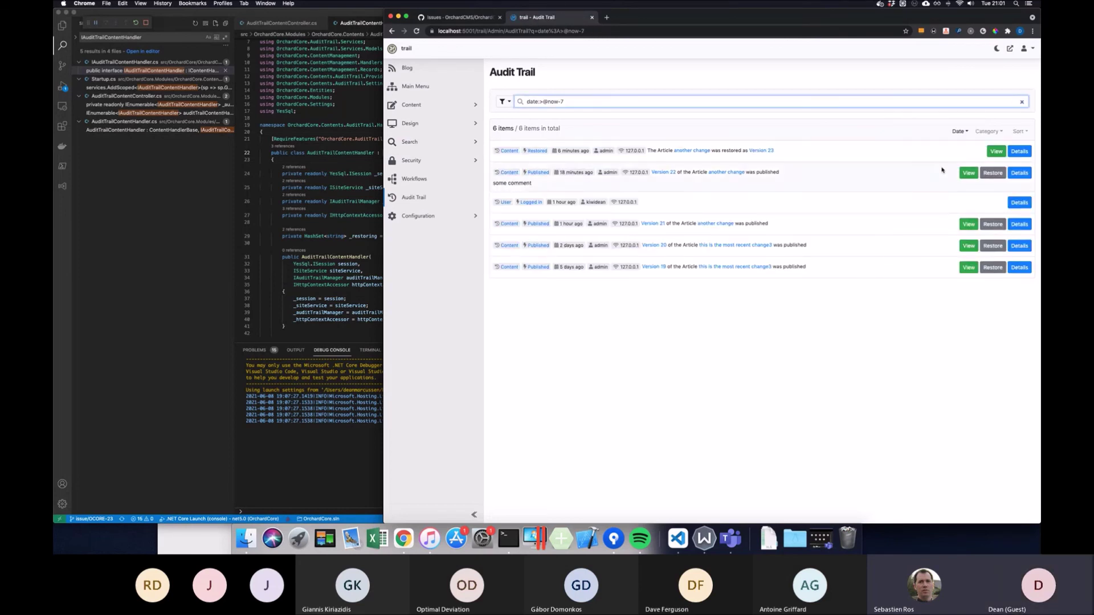
click(961, 133)
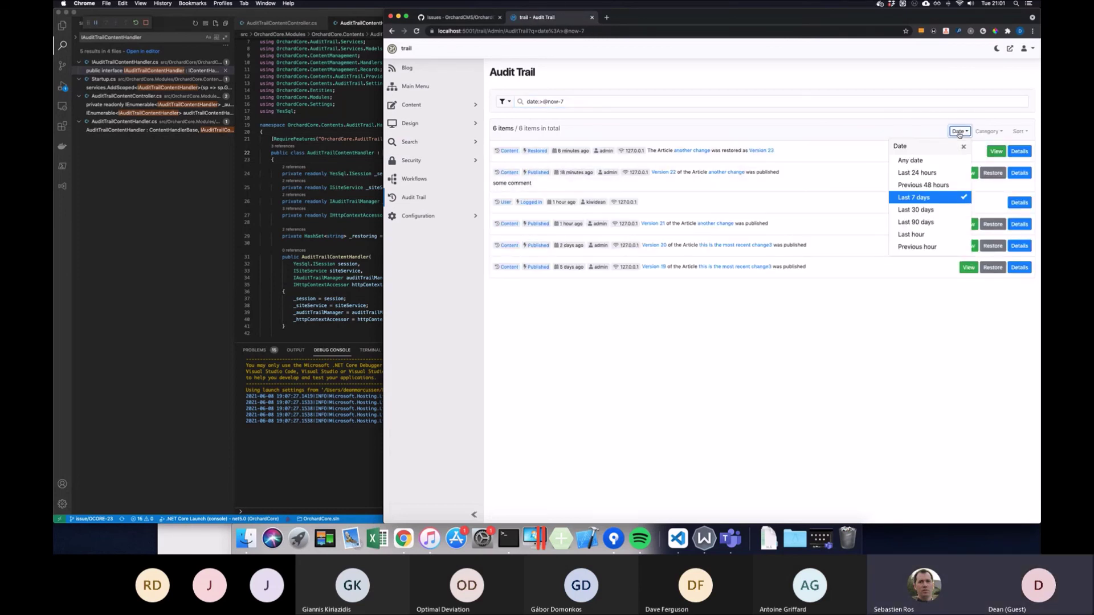
click(936, 209)
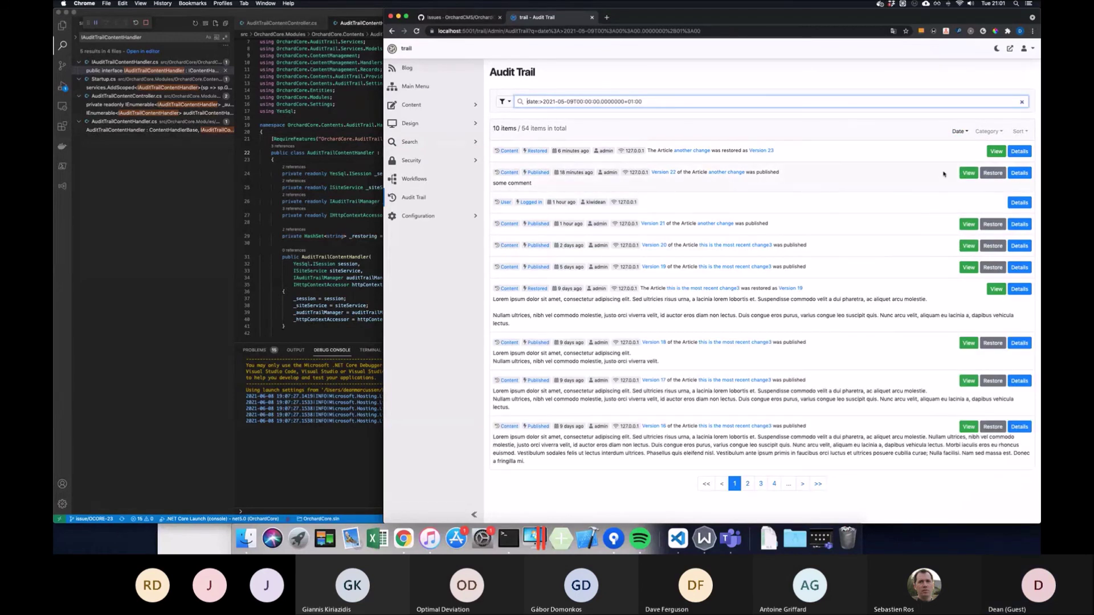
click(965, 133)
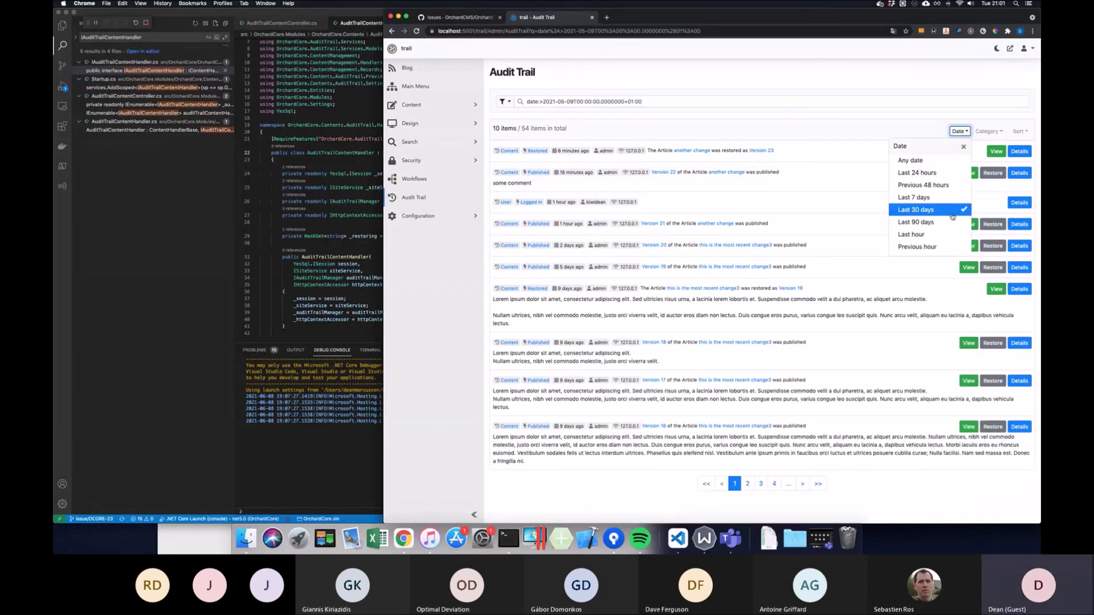
click(916, 222)
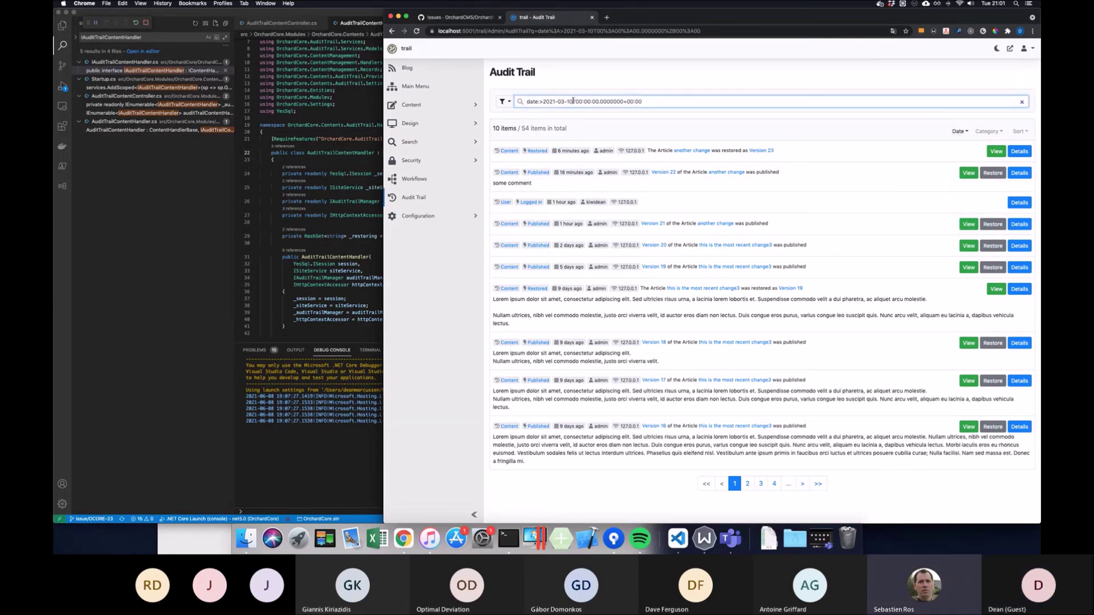
Step: Remove the time portion and the greater-than sign from the date query so it reads date:2021-03-10
drag(573, 101, 742, 105)
key(BackSpace)
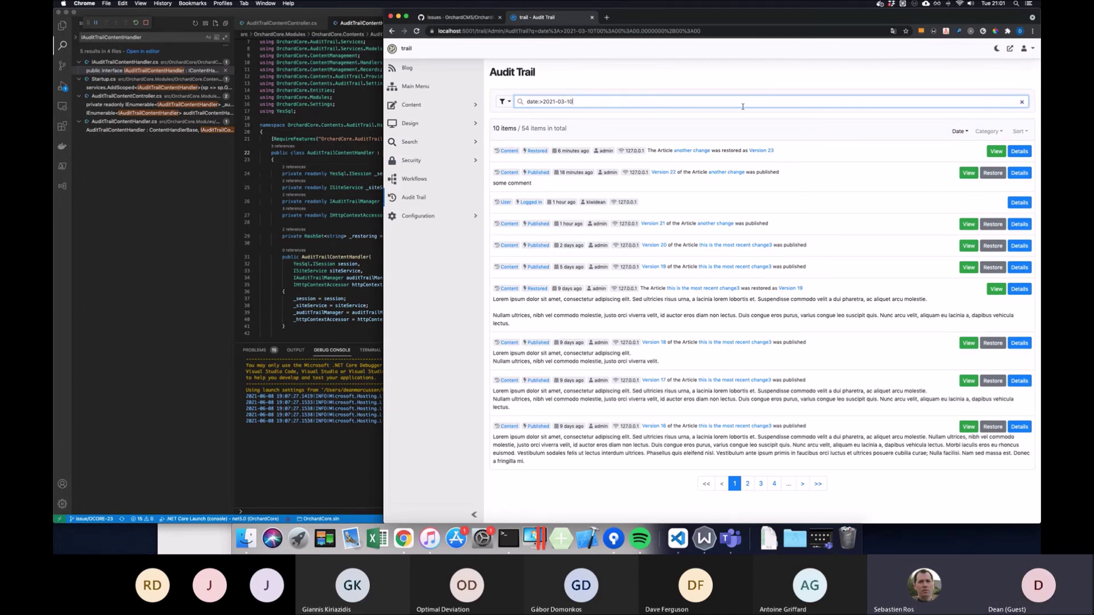
click(542, 101)
key(BackSpace)
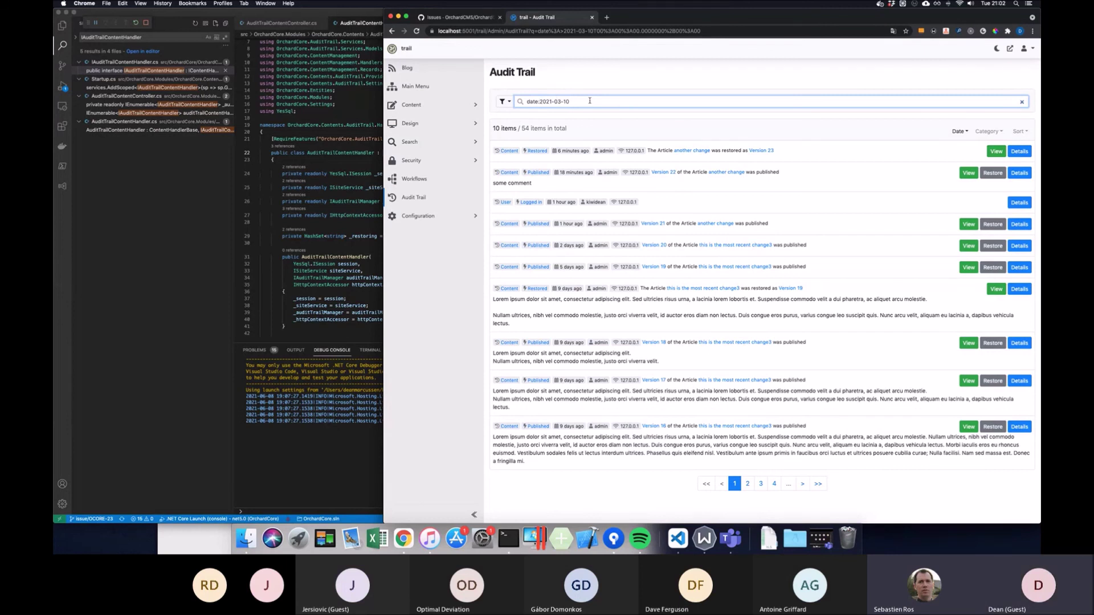
Step: Open the audit trail's date filter options
click(969, 132)
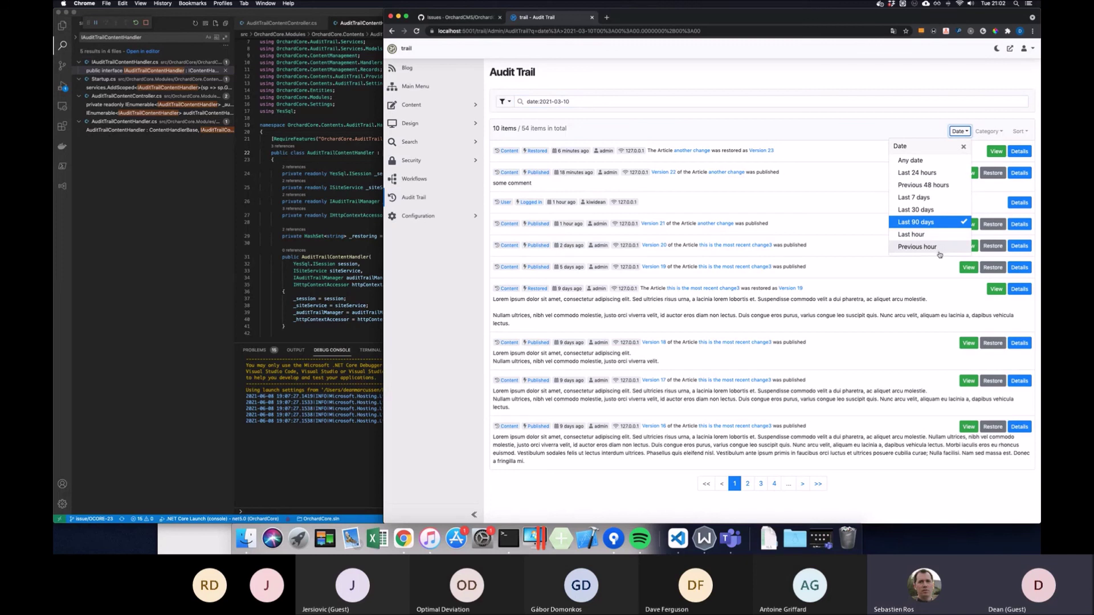